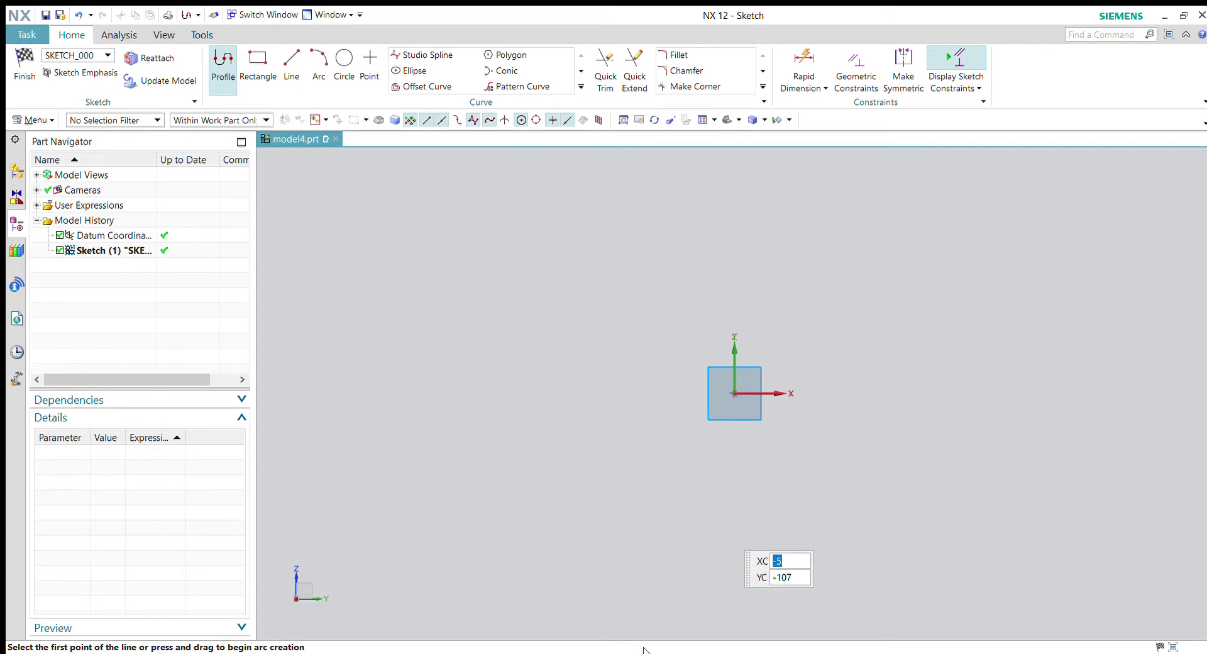
Sketch an open profile from the origin: about 82 left, slanted about 12 inward, about 48 up, and about 72.7 right
{"action": "left_click", "coordinate": [734, 393]}
{"action": "left_click", "coordinate": [555, 394]}
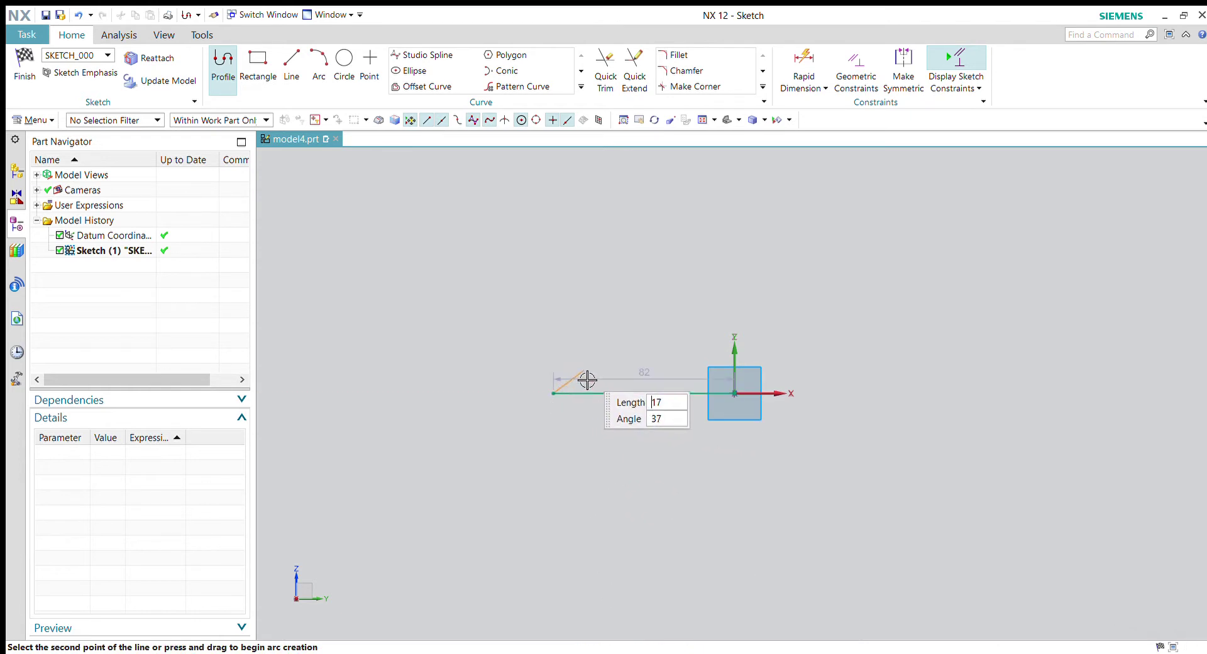
{"action": "left_click", "coordinate": [574, 376]}
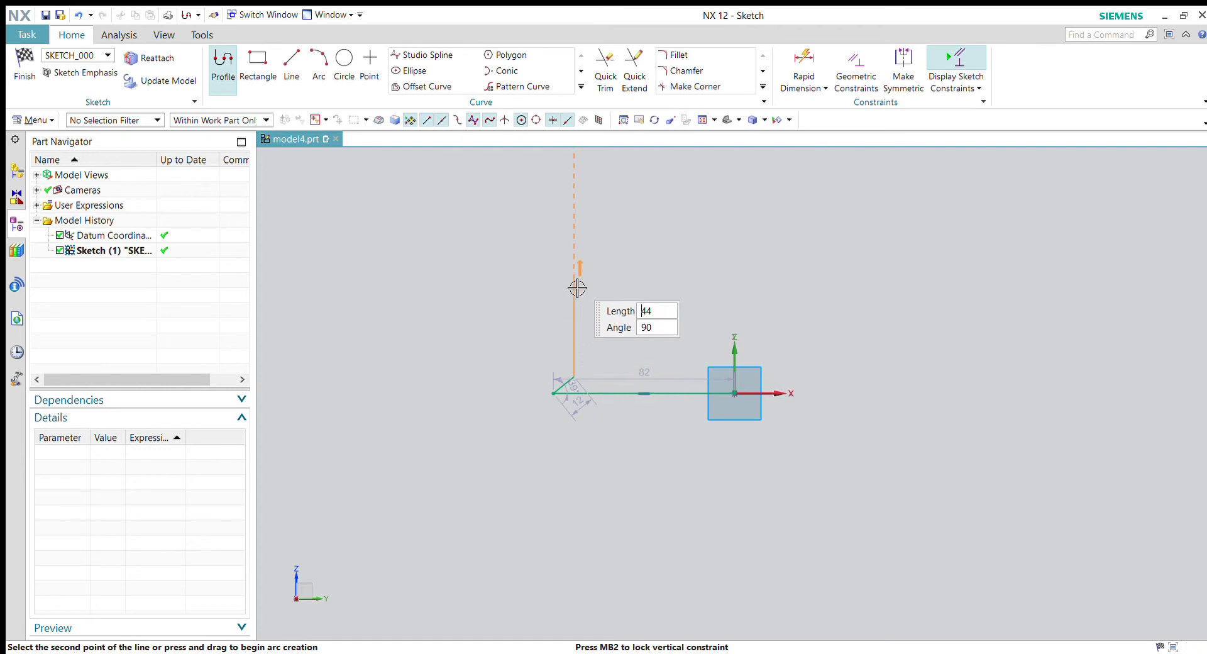
{"action": "left_click", "coordinate": [573, 271]}
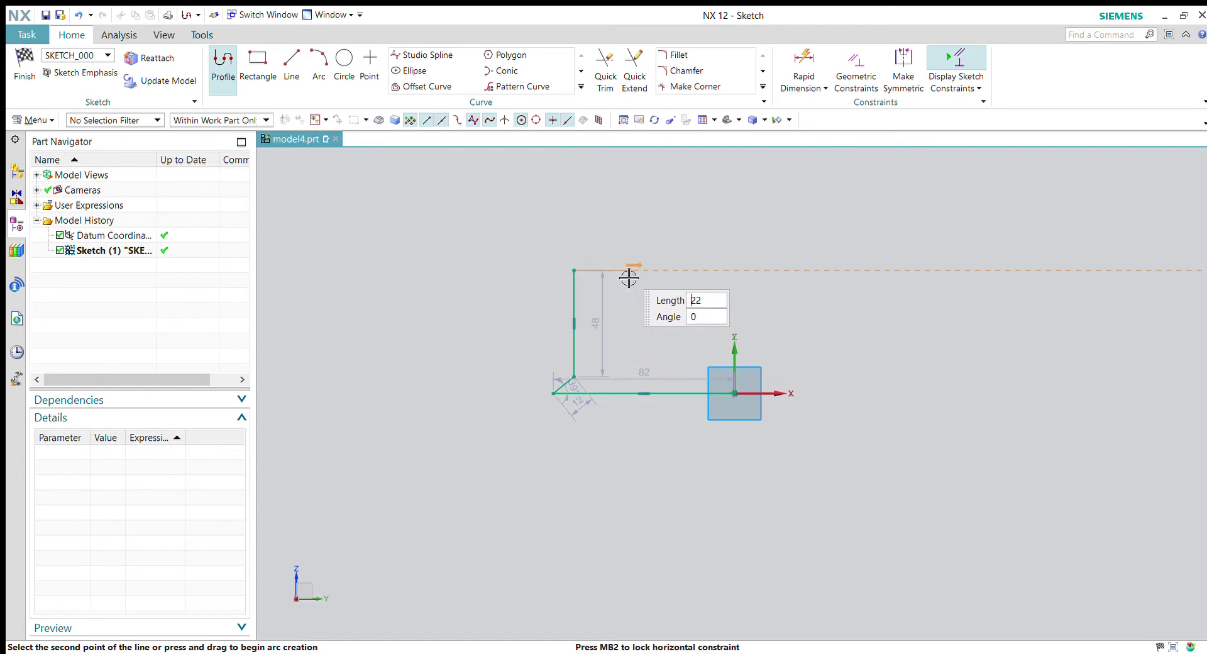
{"action": "left_click", "coordinate": [742, 282]}
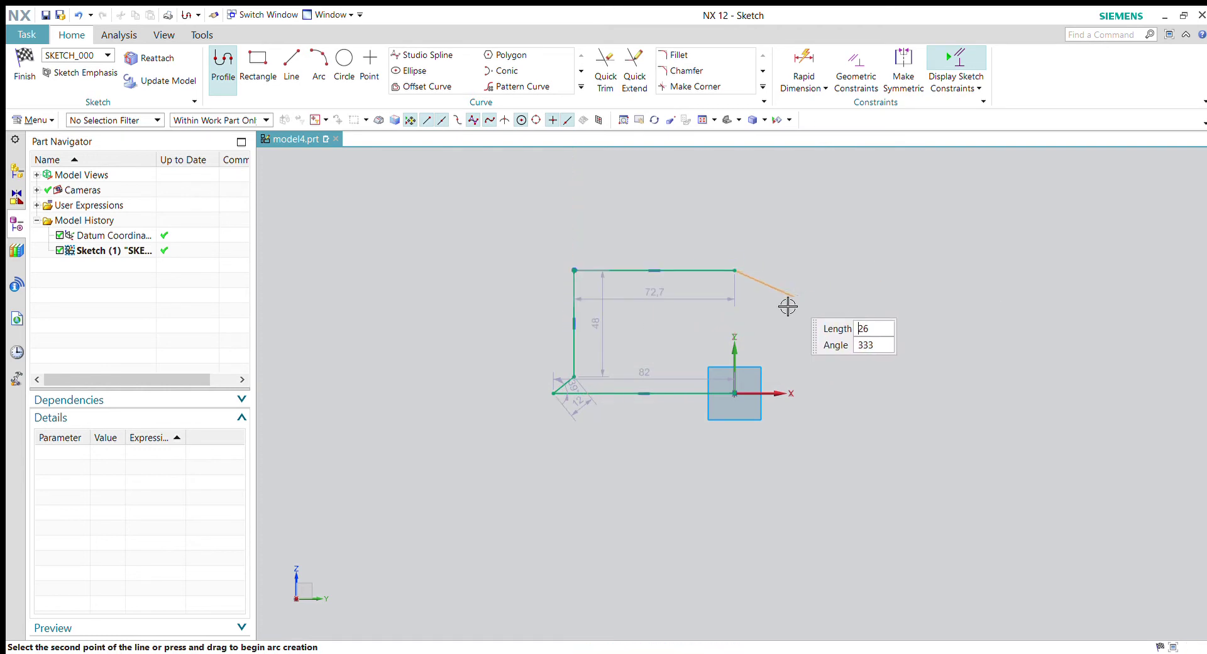
{"action": "key", "text": "Escape"}
{"action": "key", "text": "Escape"}
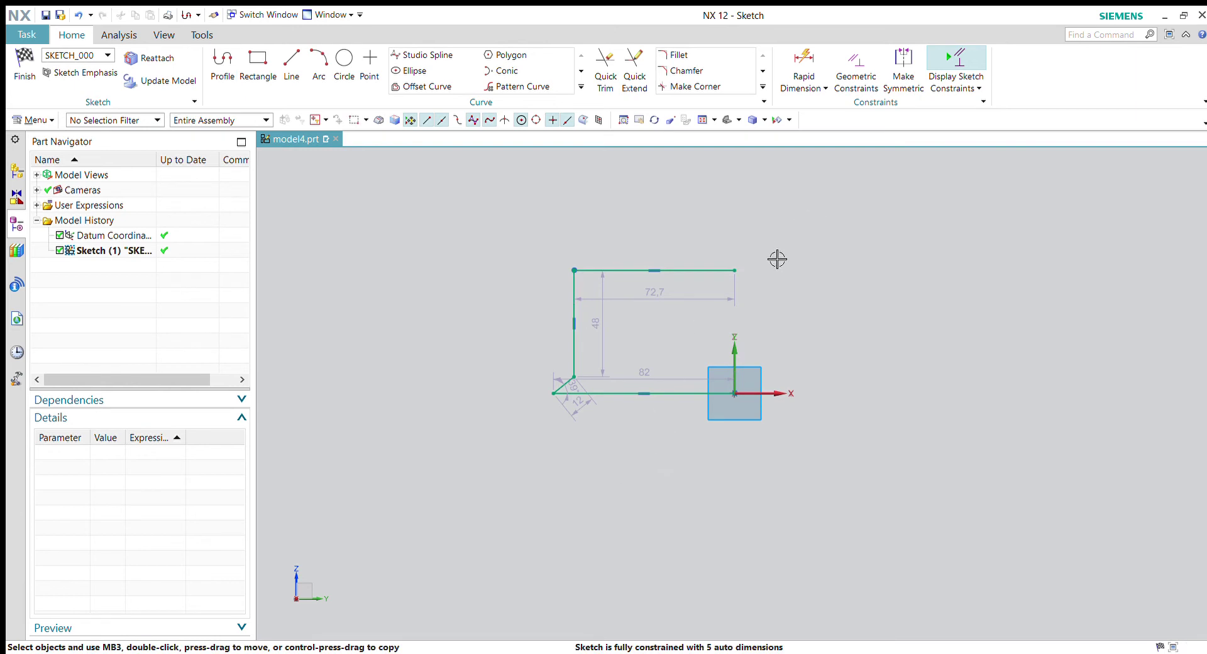
Dimension the base line from its outer endpoint to the sketch origin and set it to 25
{"action": "key", "text": "d"}
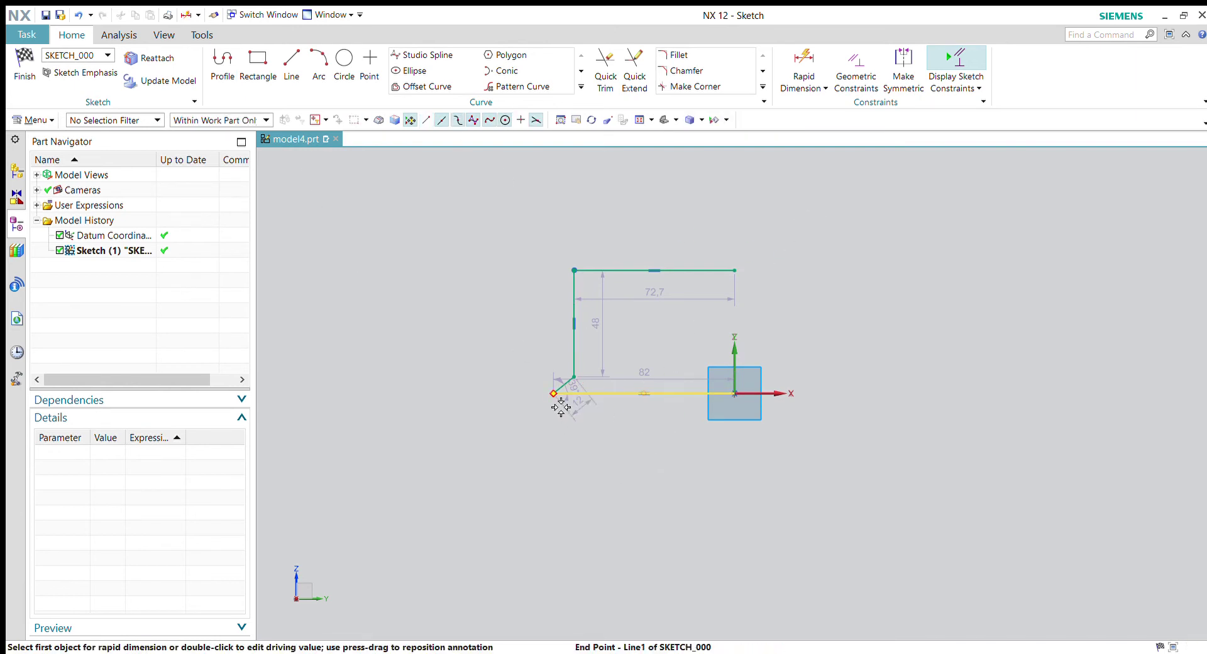
{"action": "left_click", "coordinate": [554, 394]}
{"action": "left_click", "coordinate": [735, 396]}
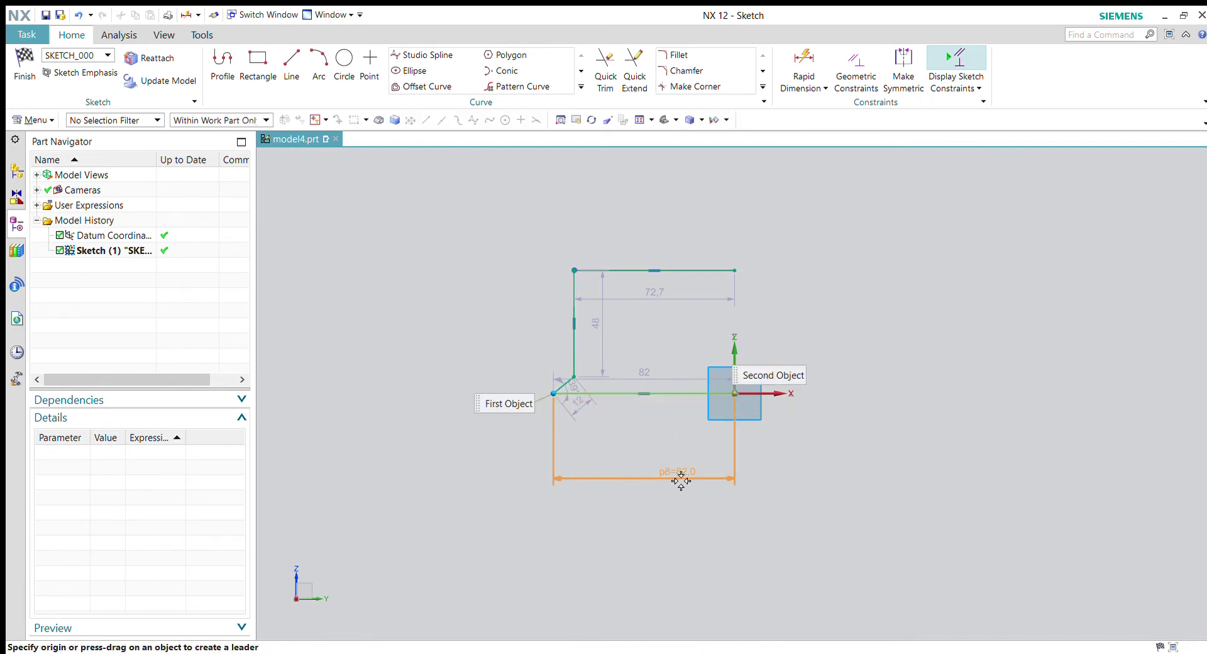
{"action": "left_click", "coordinate": [773, 489]}
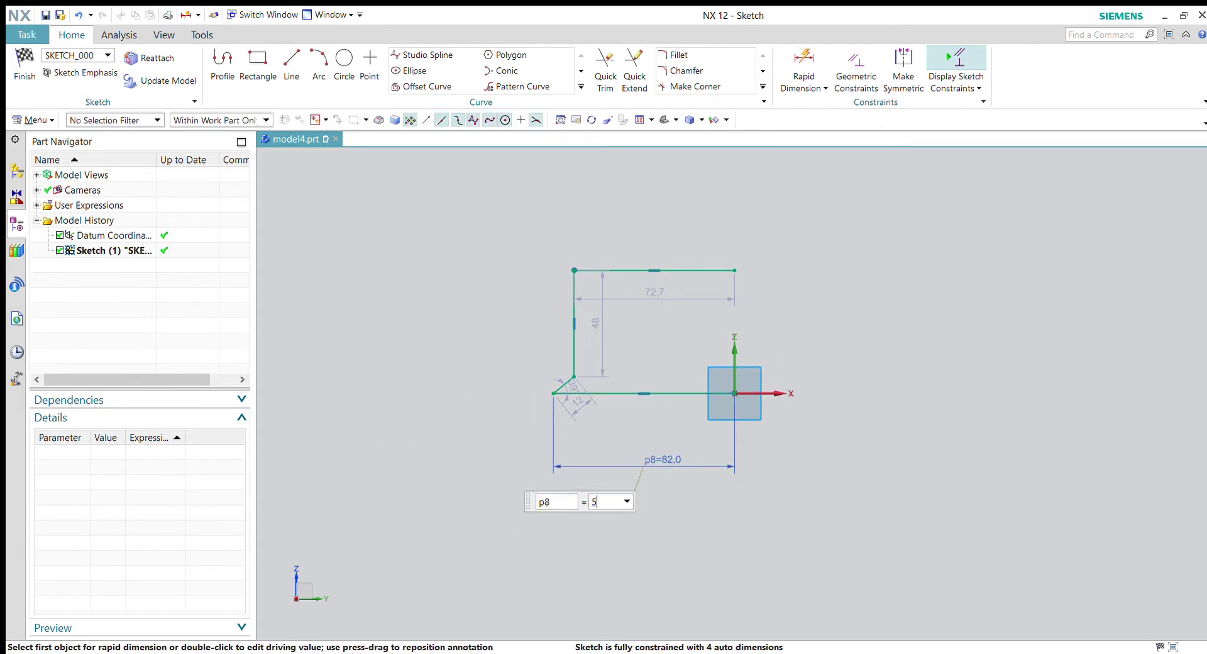
{"action": "type", "text": "25"}
{"action": "key", "text": "Return"}
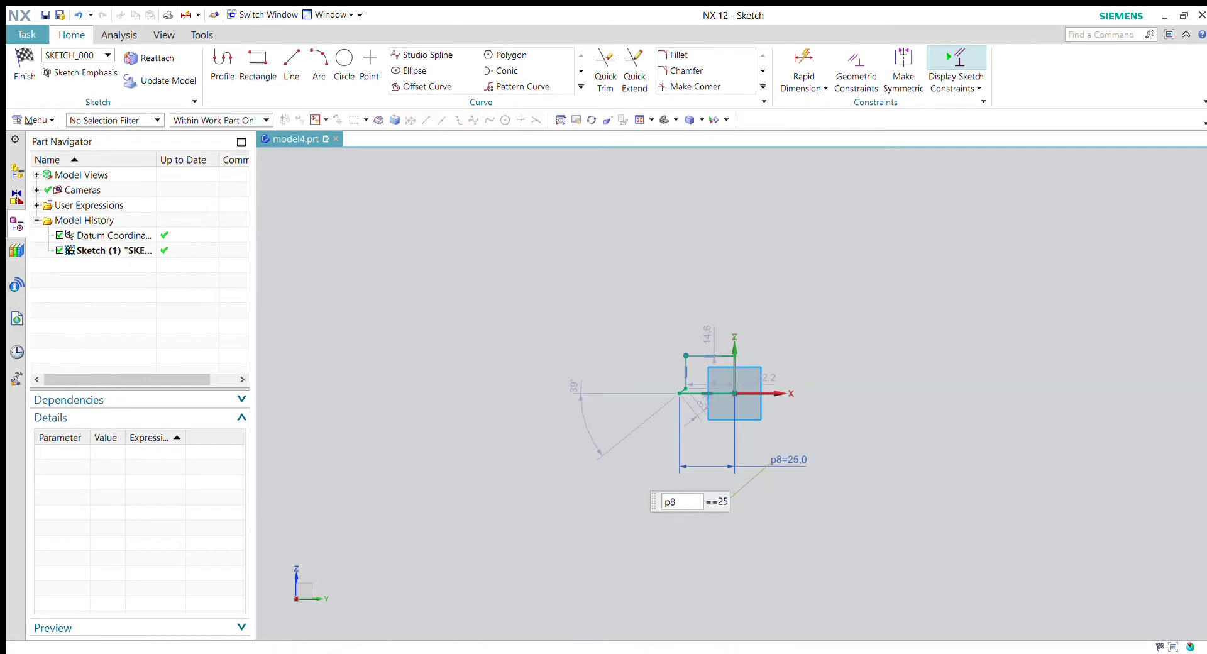
{"action": "key", "text": "Escape"}
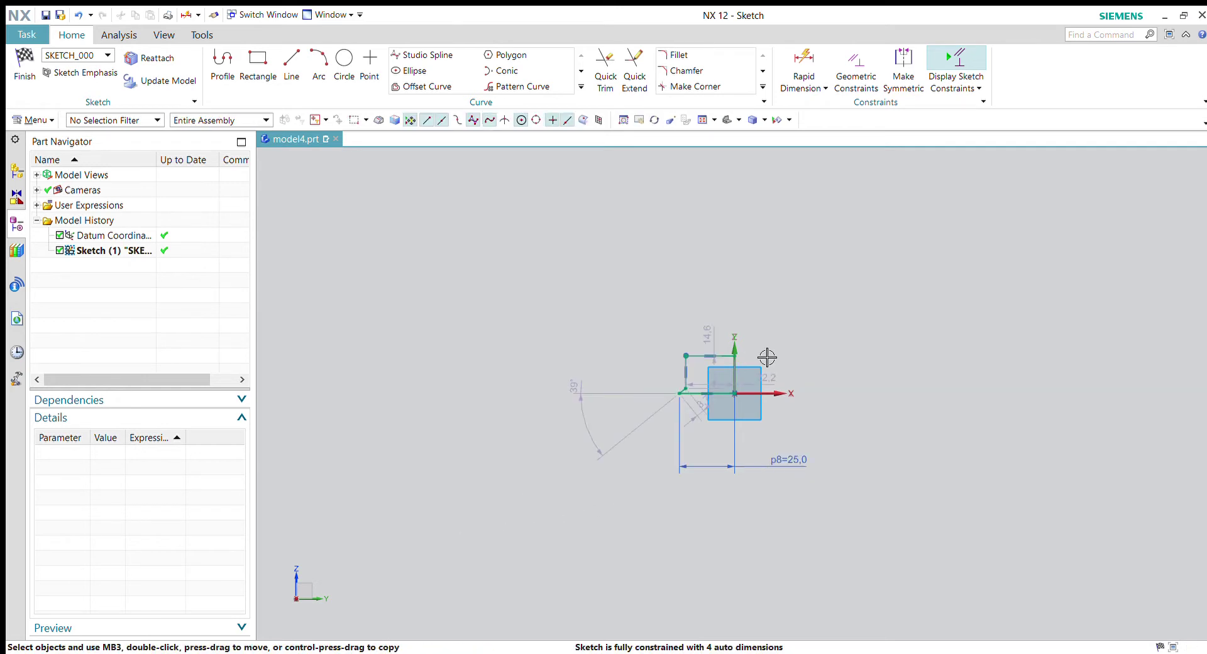
Try to set the upper horizontal line's length dimension to 41/2
{"action": "scroll", "coordinate": [770, 359], "scroll_direction": "up", "scroll_amount": 5}
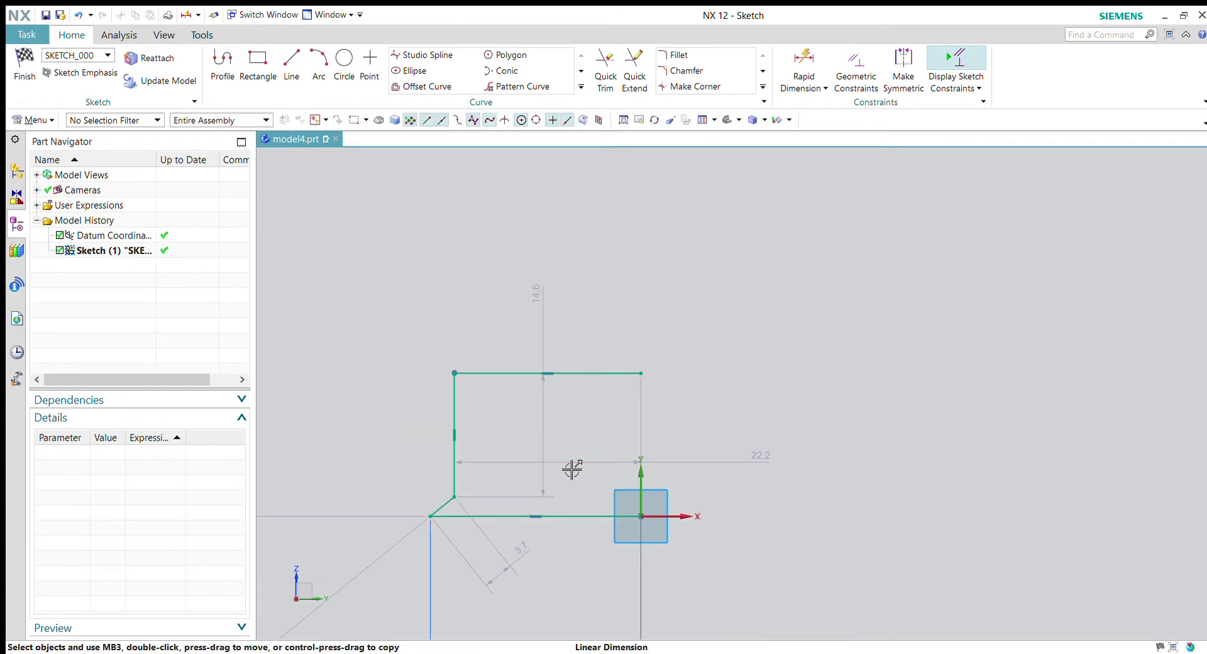
{"action": "middle_click_drag", "start_coordinate": [572, 471], "coordinate": [589, 443], "text": "shift"}
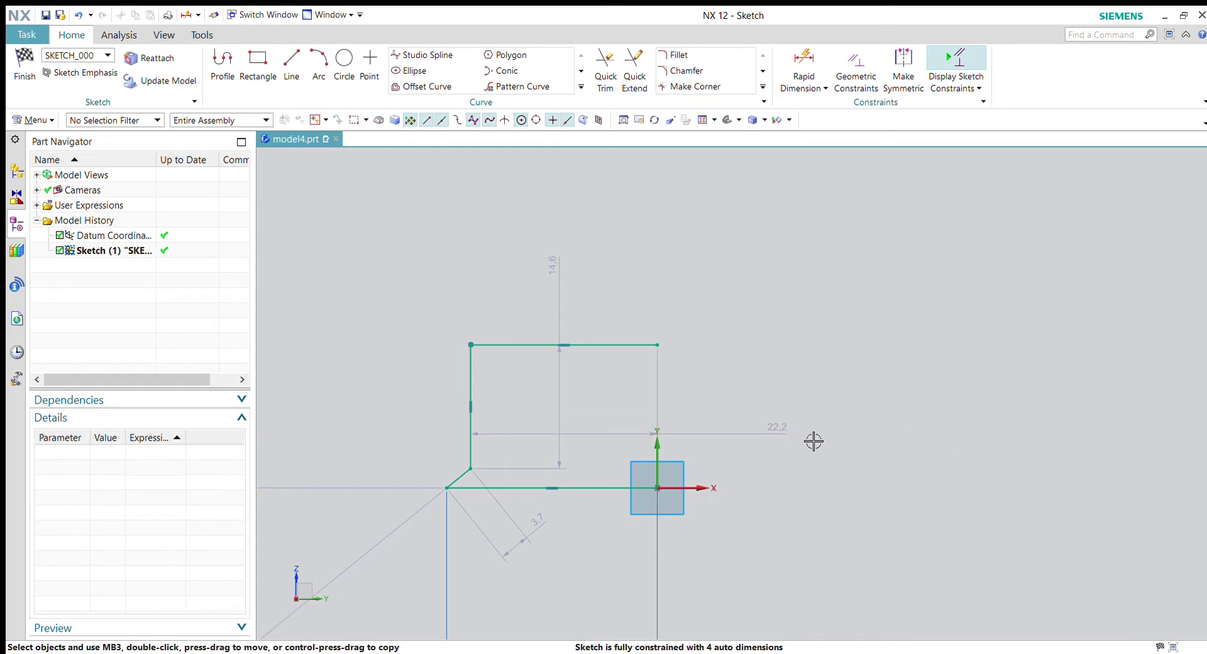
{"action": "left_click", "coordinate": [778, 437]}
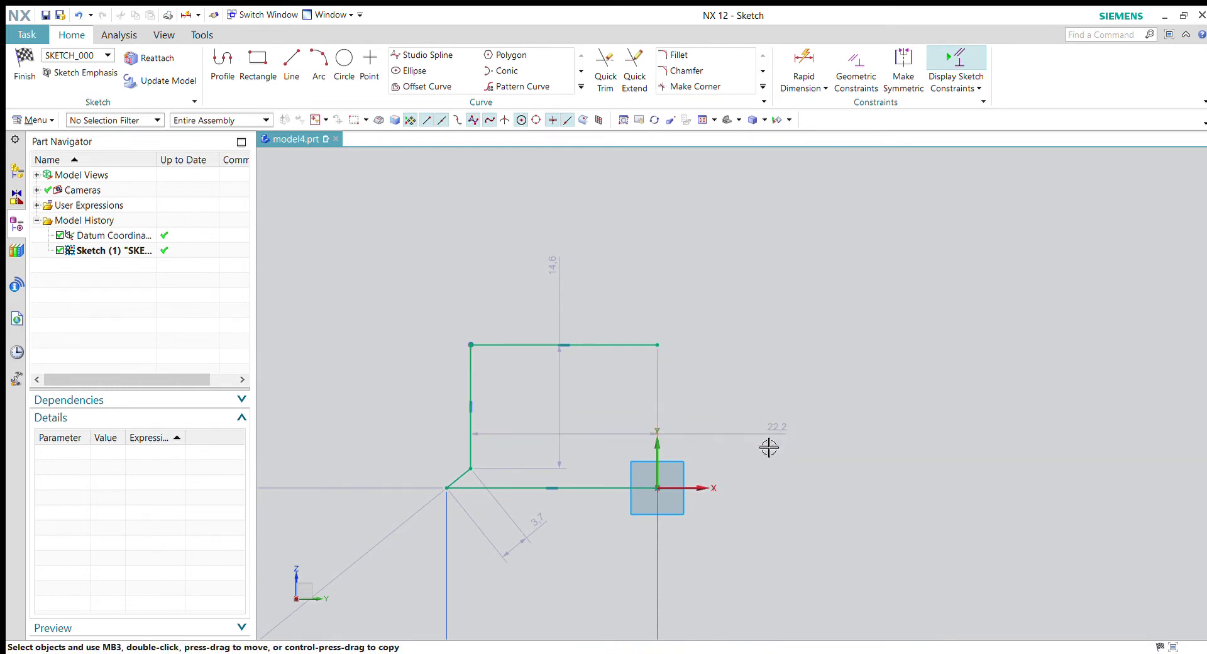
{"action": "double_click", "coordinate": [778, 431]}
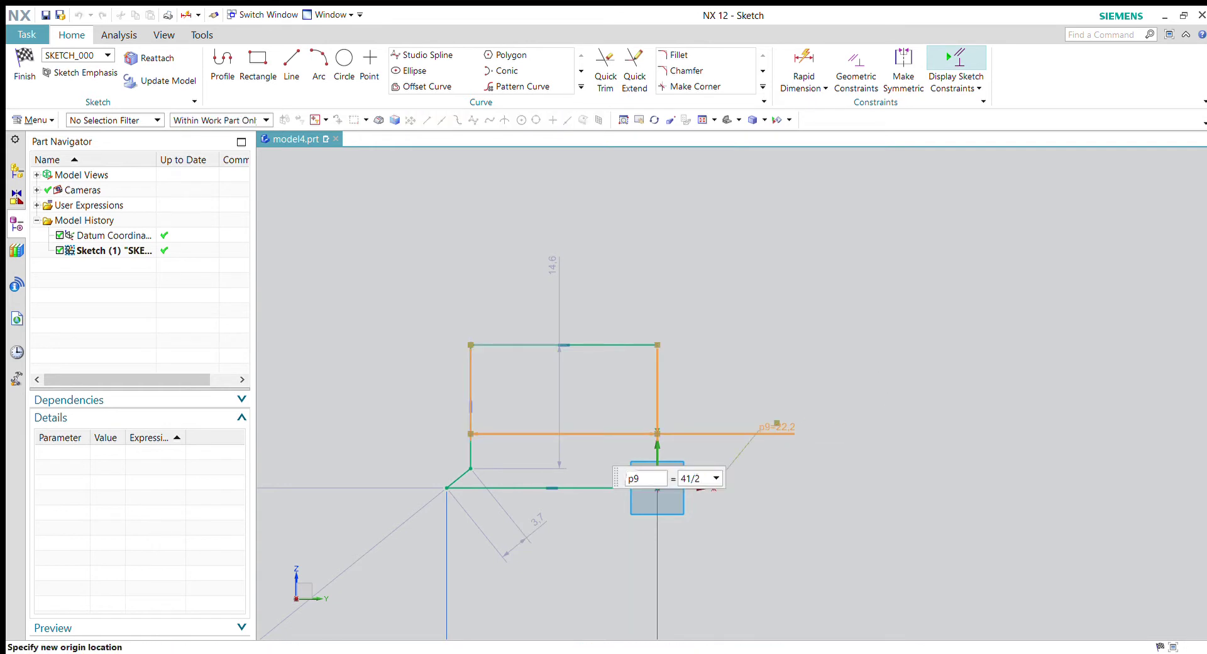
{"action": "type", "text": "41/2"}
{"action": "key", "text": "Return"}
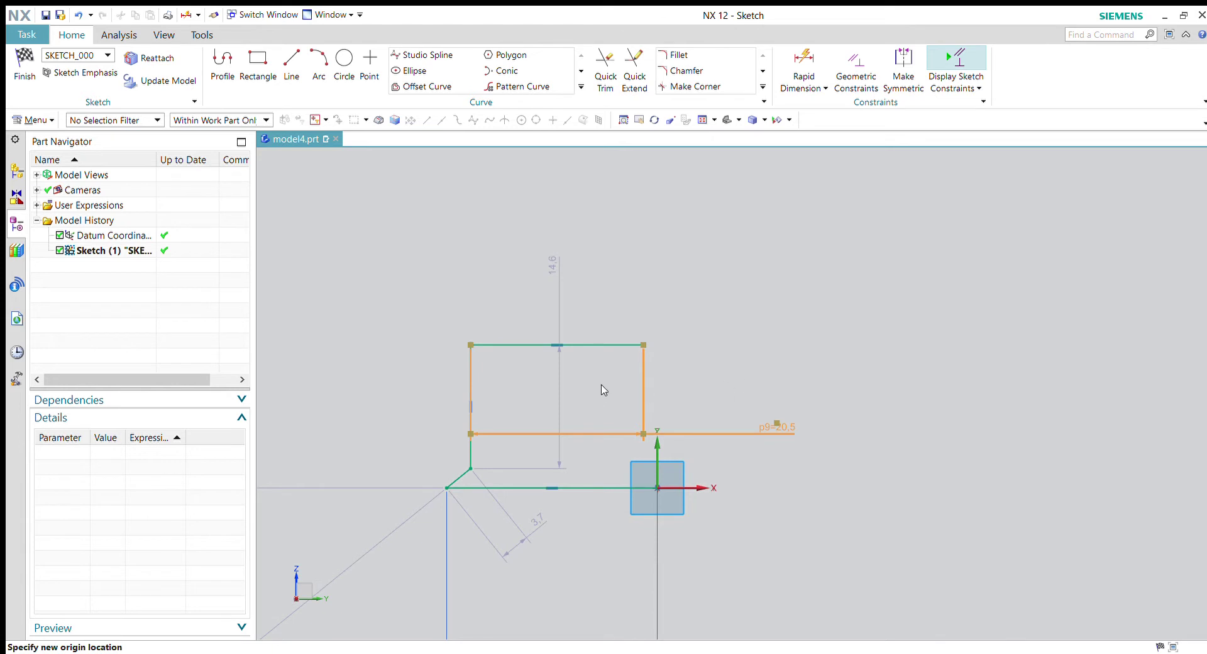
{"action": "key", "text": "Escape"}
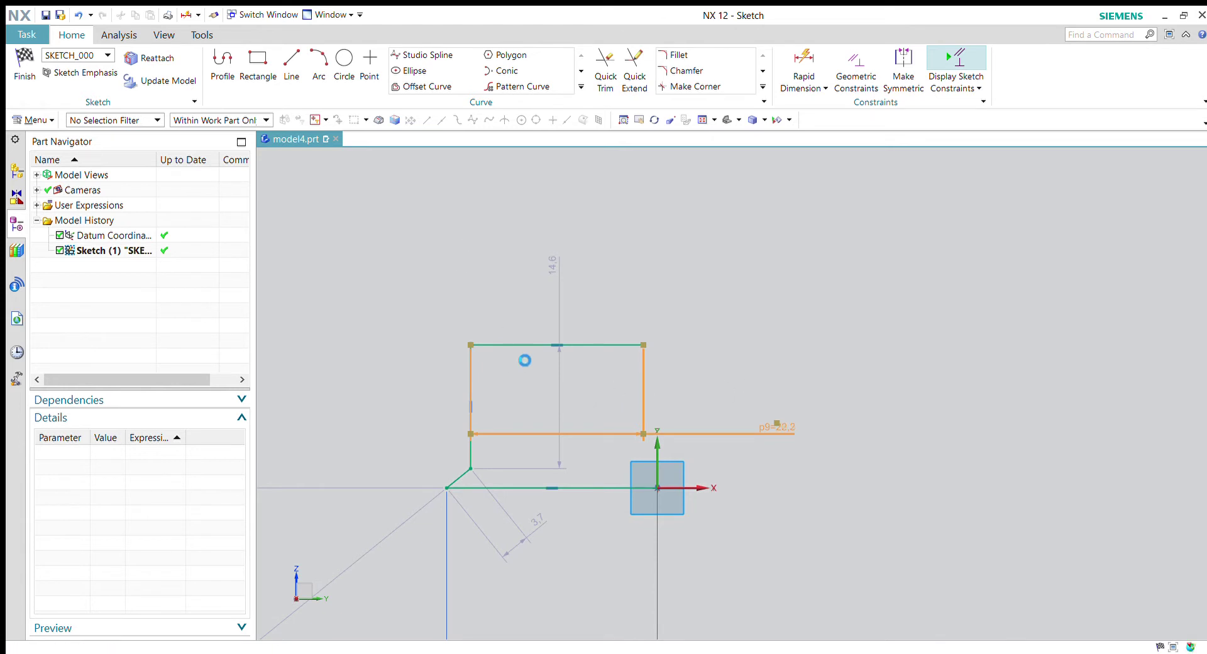
Move the upper horizontal line's length dimension above the profile and set it to 22.5
{"action": "left_click_drag", "start_coordinate": [784, 427], "coordinate": [781, 291]}
{"action": "double_click", "coordinate": [781, 292]}
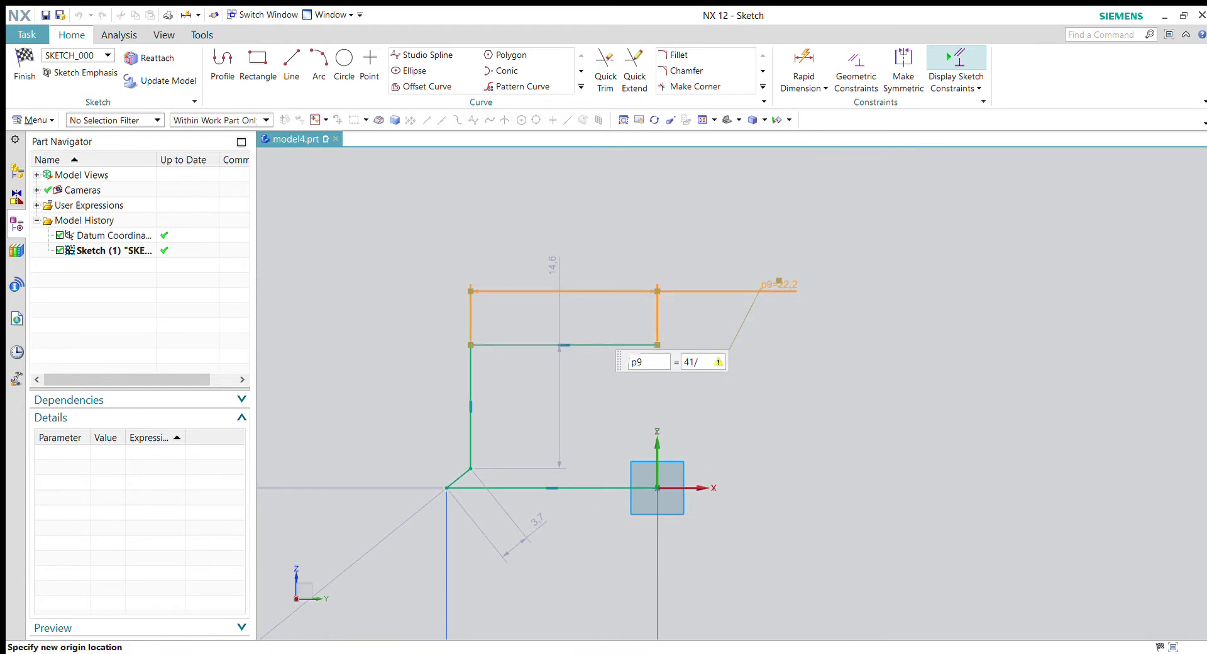
{"action": "key", "text": "Return"}
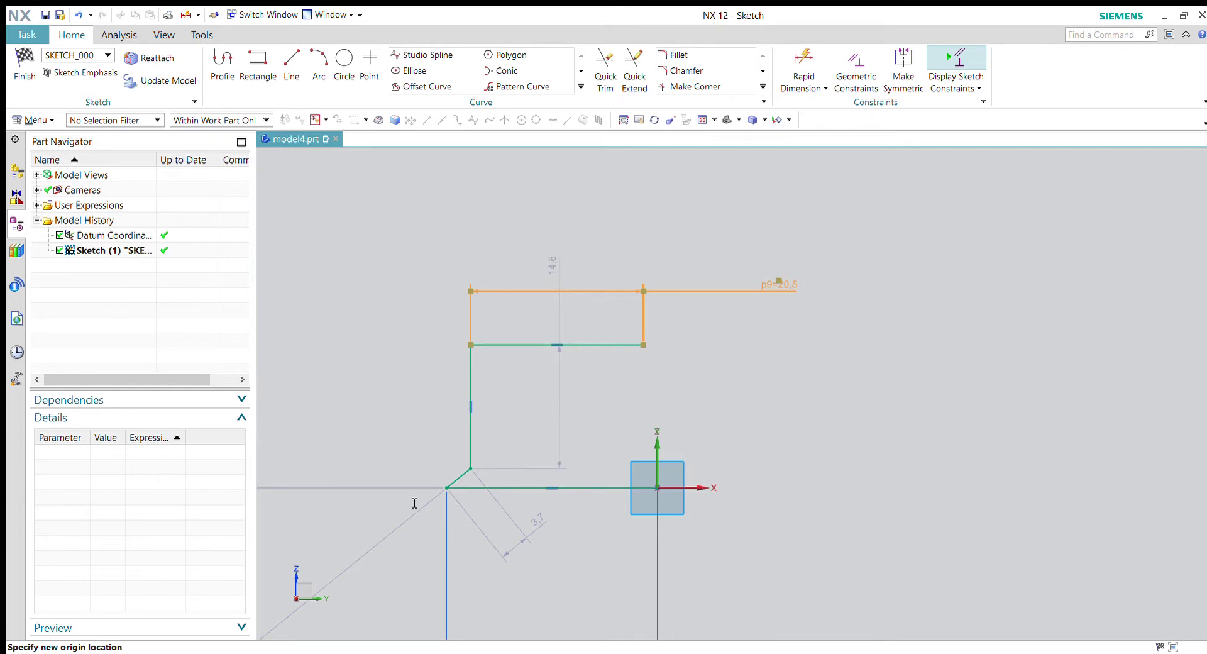
{"action": "key", "text": "Return"}
{"action": "key", "text": "Escape"}
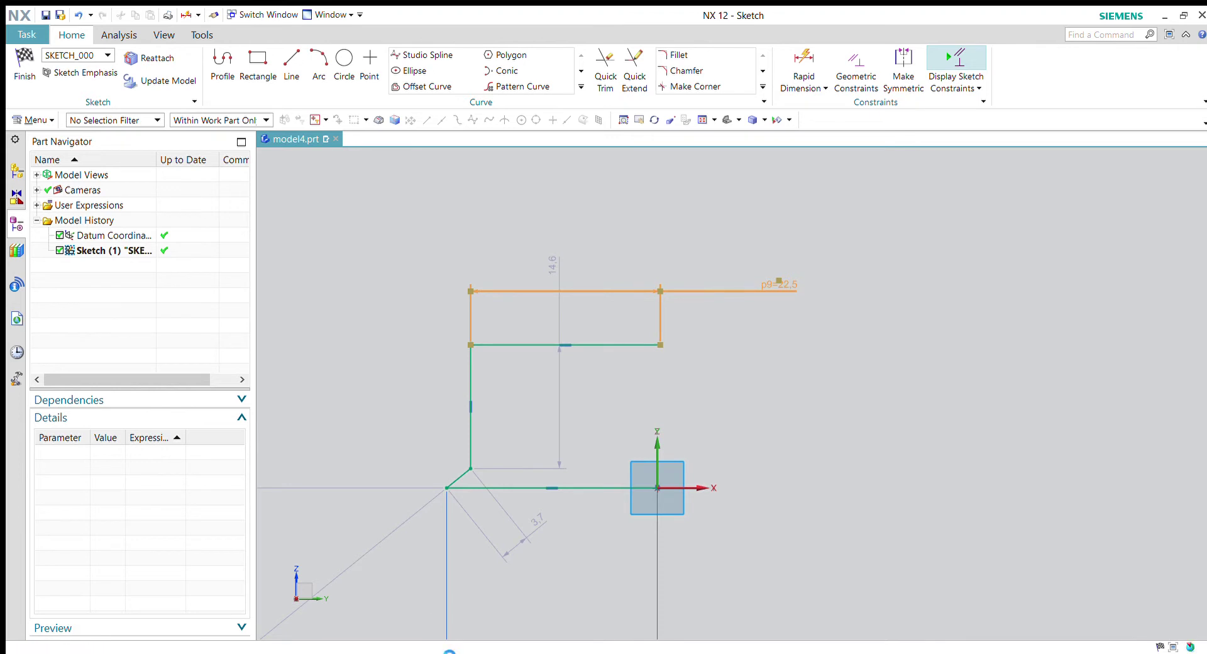
Shift the profile's upper part outward to lengthen the slanted line, and set the slanted line's angle to the base line to 30 degrees
{"action": "mouse_move", "coordinate": [661, 356]}
{"action": "left_mouse_down"}
{"action": "mouse_move", "coordinate": [738, 345]}
{"action": "mouse_move", "coordinate": [668, 377]}
{"action": "mouse_move", "coordinate": [687, 360]}
{"action": "left_mouse_up"}
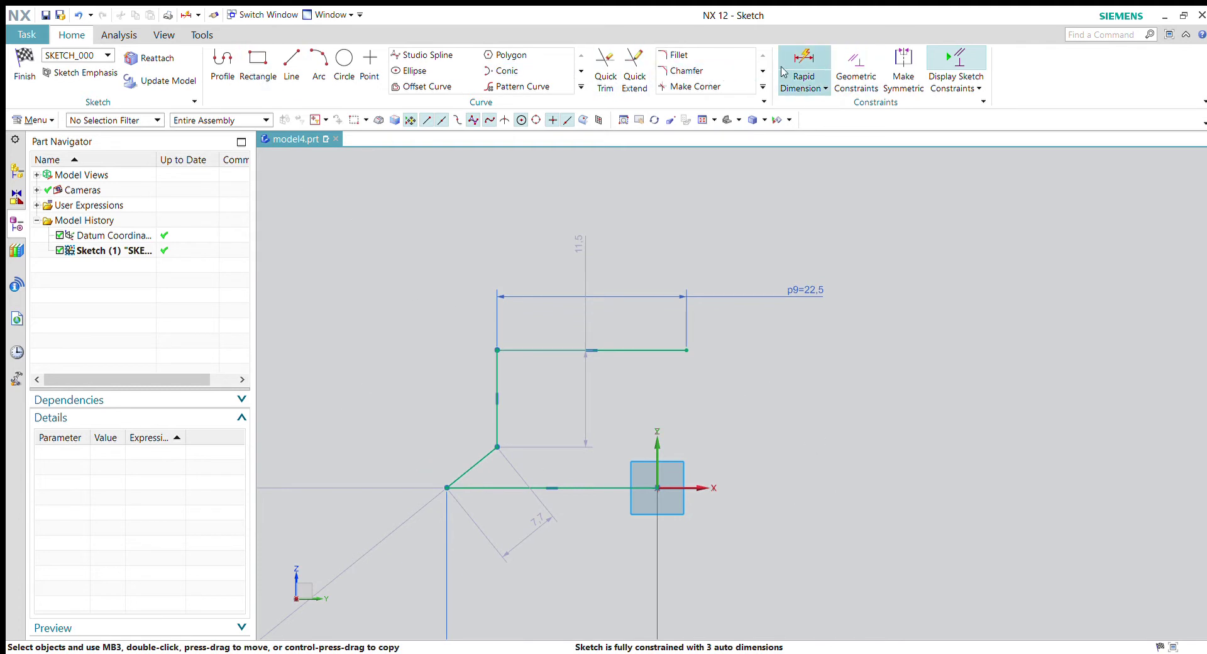
{"action": "left_click", "coordinate": [816, 165]}
{"action": "left_click", "coordinate": [471, 468]}
{"action": "left_click", "coordinate": [553, 487]}
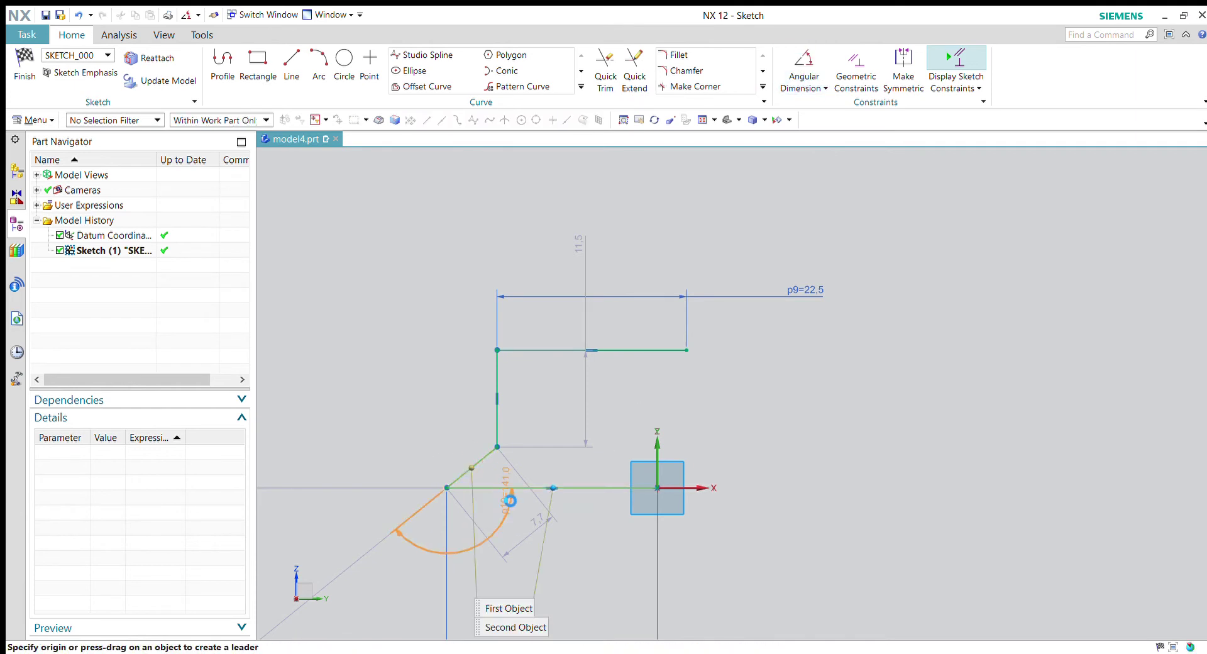
{"action": "middle_click_drag", "start_coordinate": [547, 469], "coordinate": [784, 404], "text": "shift"}
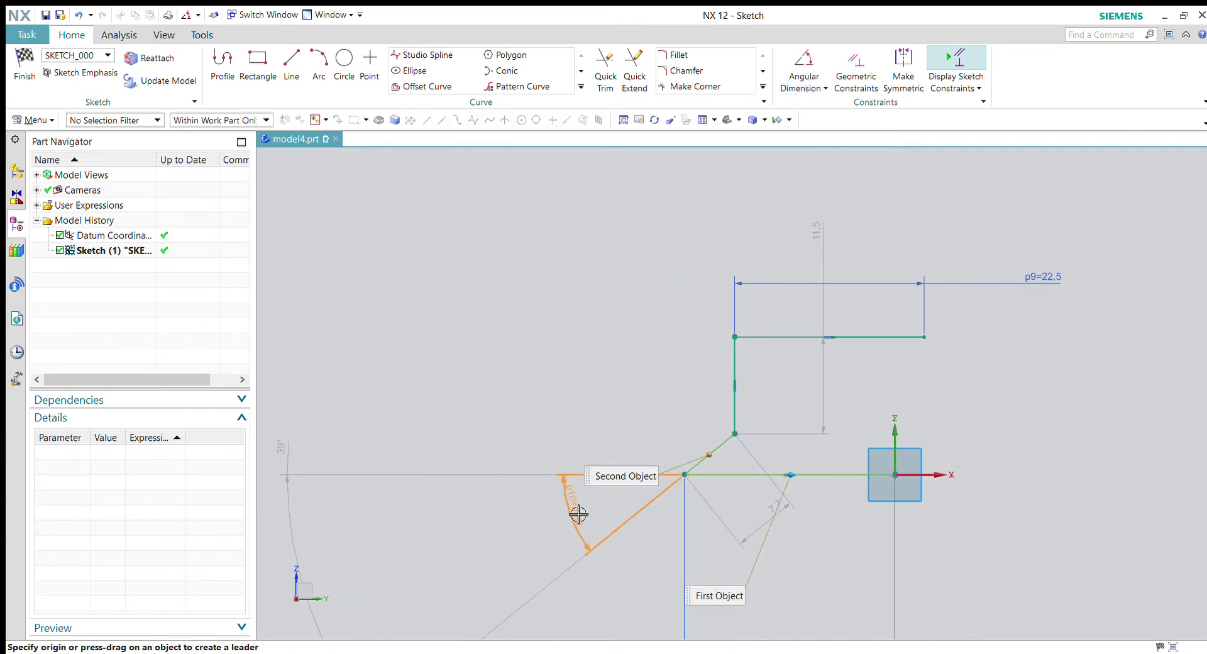
{"action": "left_click", "coordinate": [578, 514]}
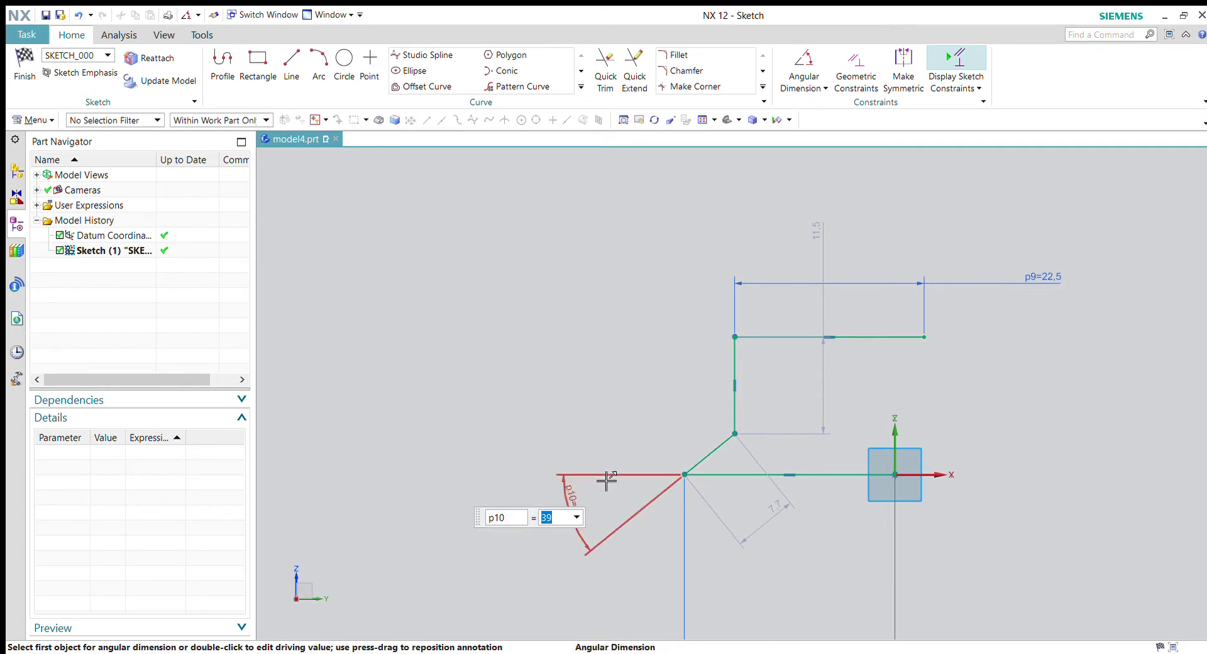
{"action": "type", "text": "30"}
{"action": "key", "text": "Return"}
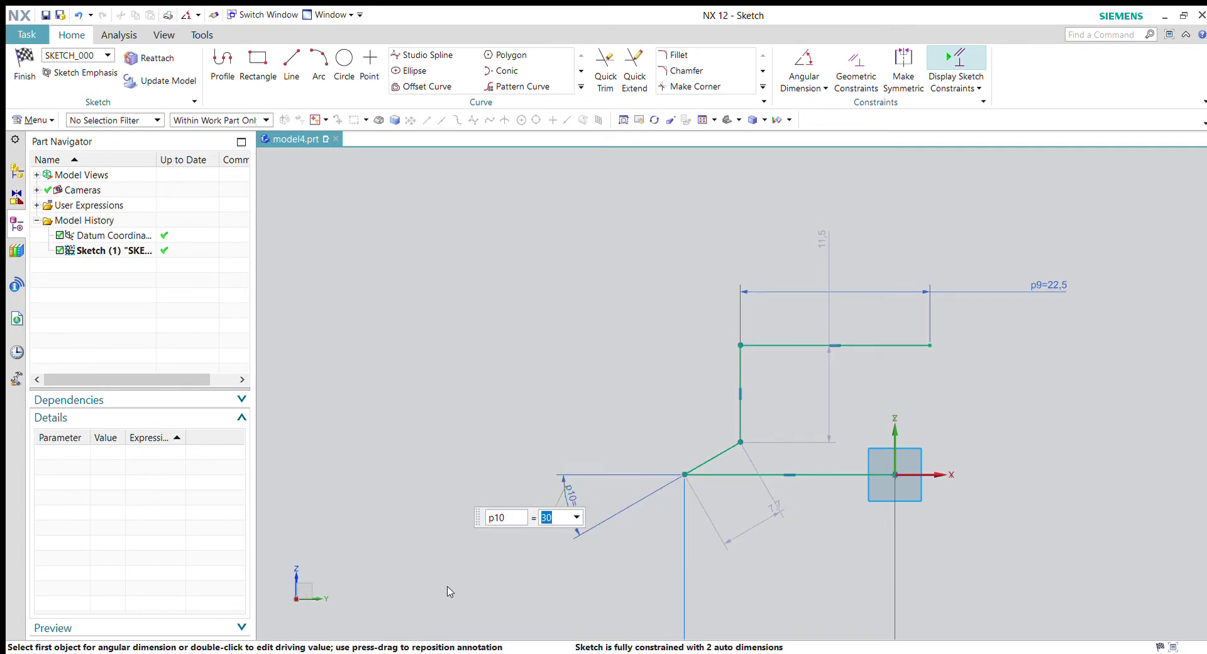
{"action": "middle_click", "coordinate": [491, 569]}
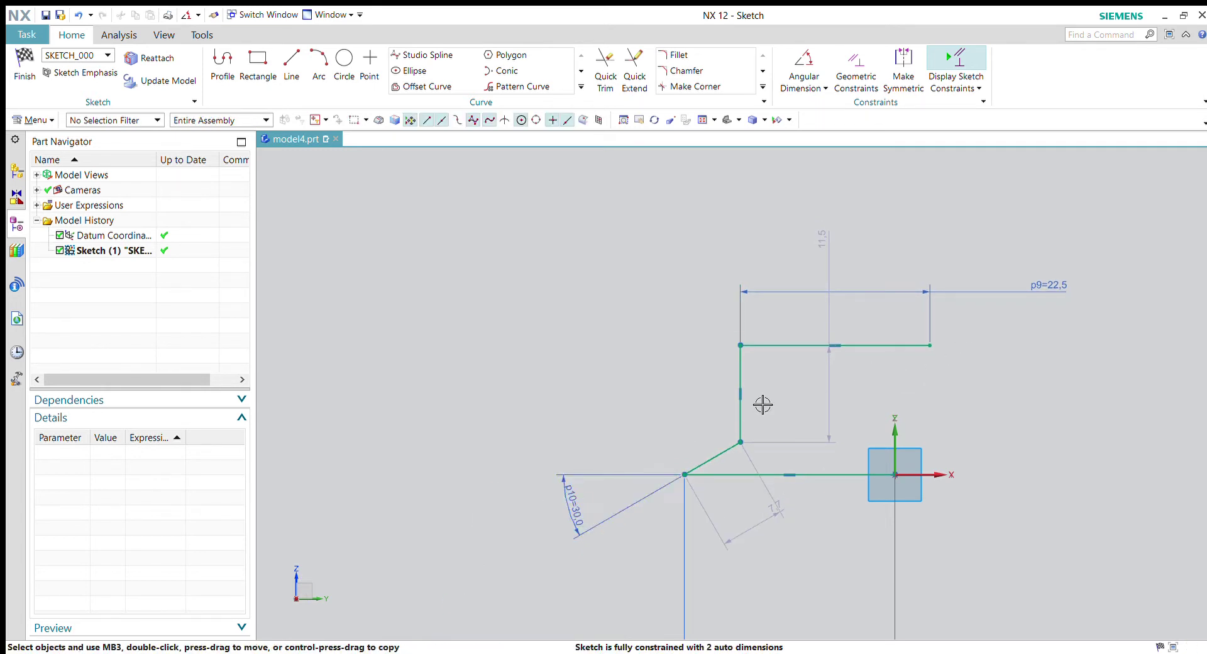
Adjust the vertical line's position and set the vertical height between the slanted line's endpoints to 2
{"action": "mouse_move", "coordinate": [750, 399]}
{"action": "left_mouse_down"}
{"action": "mouse_move", "coordinate": [711, 404]}
{"action": "mouse_move", "coordinate": [733, 385]}
{"action": "left_mouse_up"}
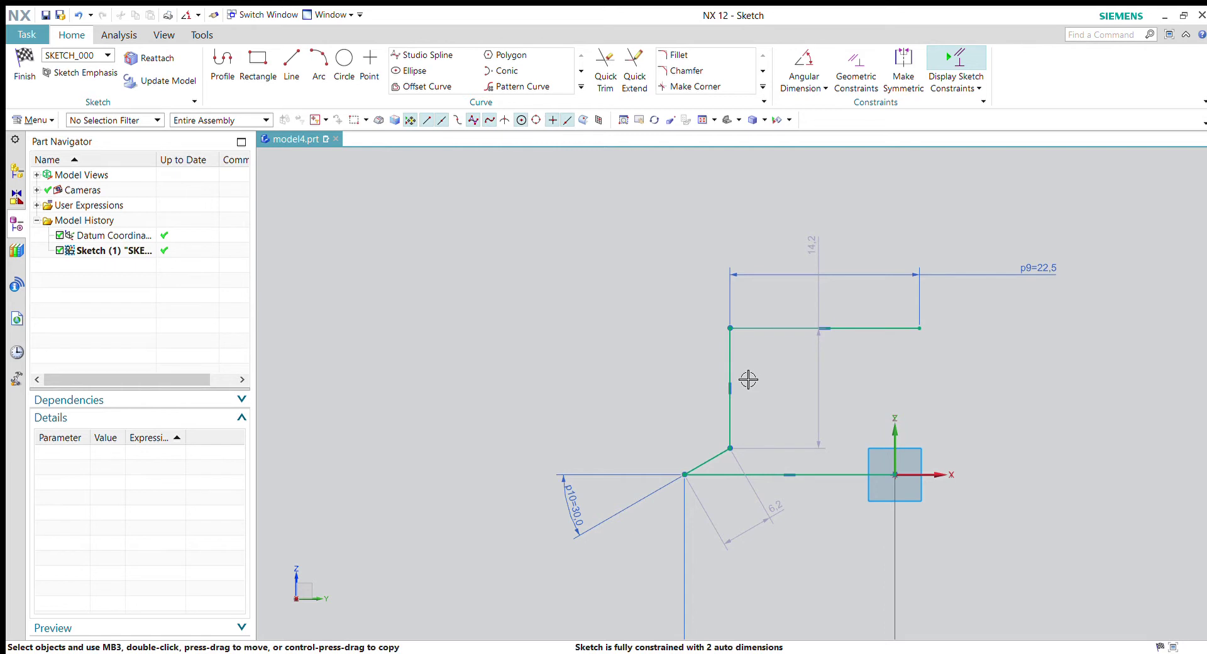
{"action": "key", "text": "d"}
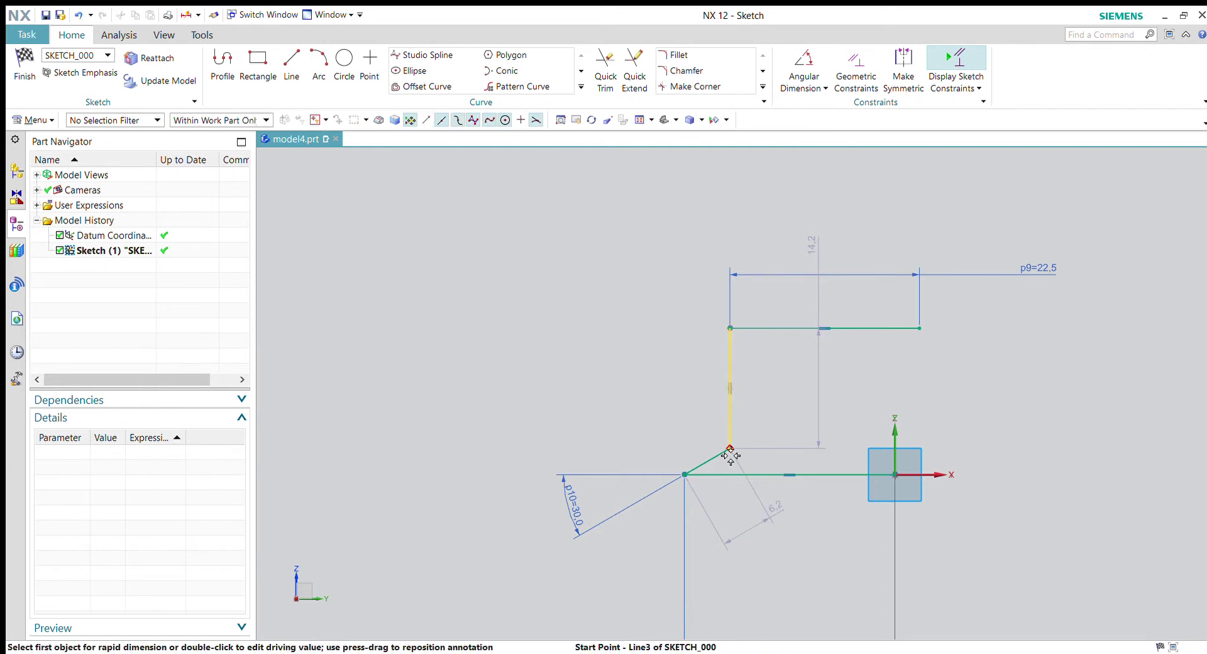
{"action": "left_click", "coordinate": [729, 447]}
{"action": "left_click", "coordinate": [684, 474]}
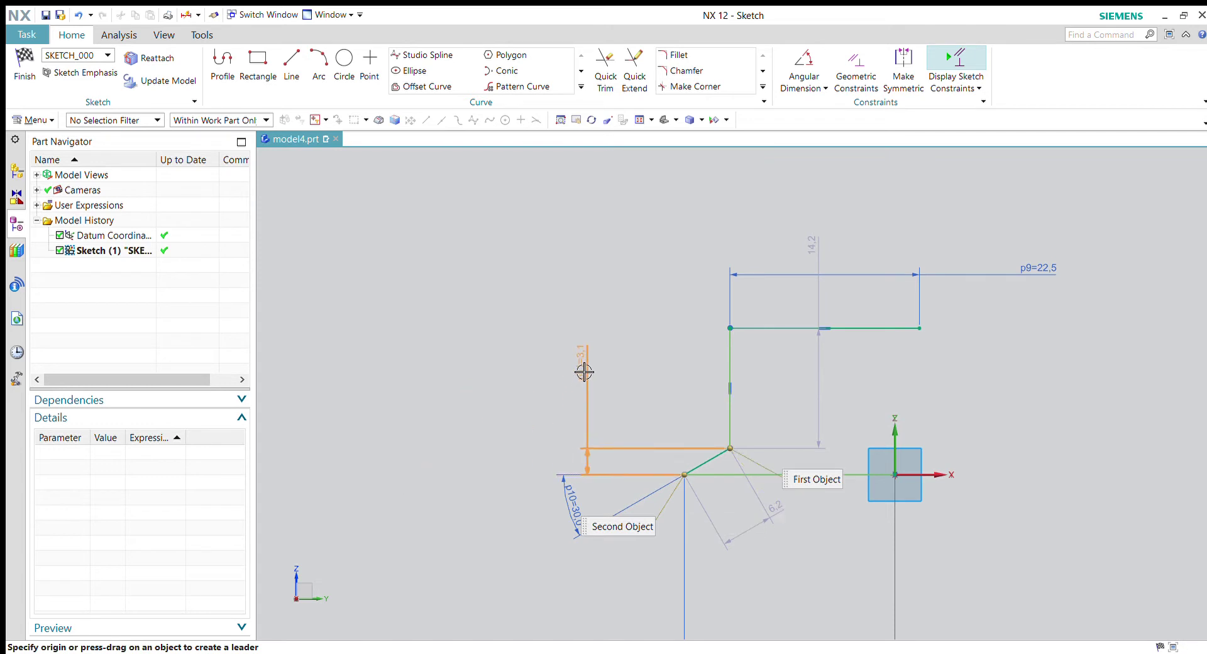
{"action": "left_click", "coordinate": [584, 367]}
{"action": "type", "text": "2"}
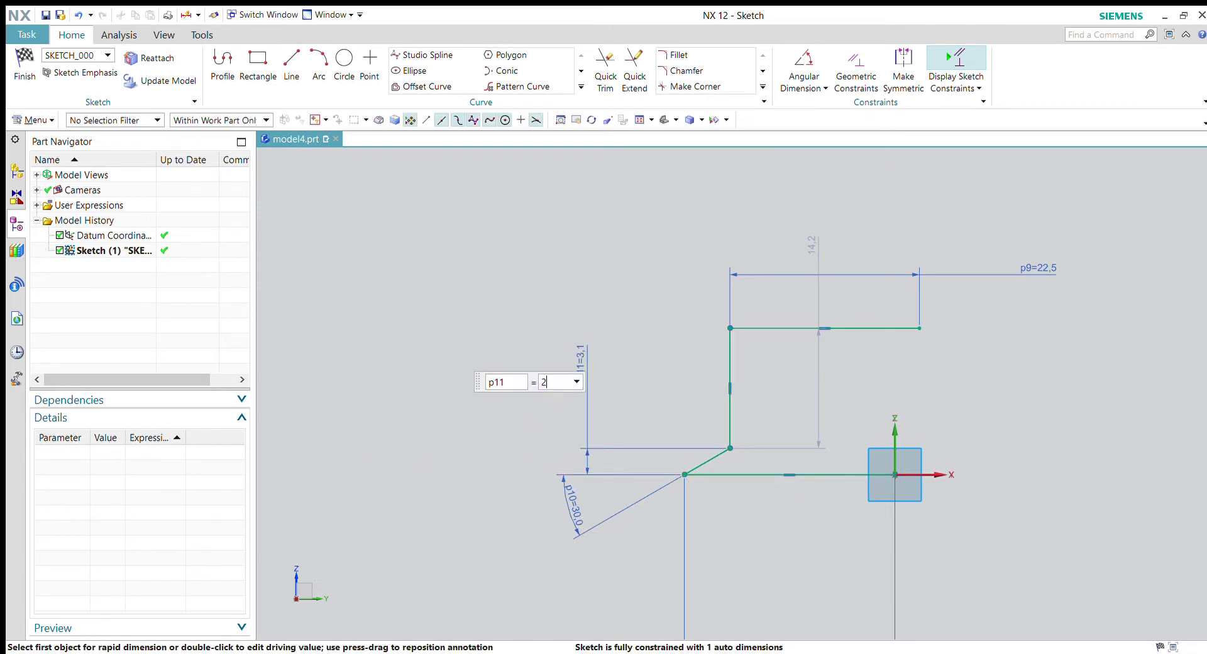
{"action": "key", "text": "Return"}
{"action": "key", "text": "Escape"}
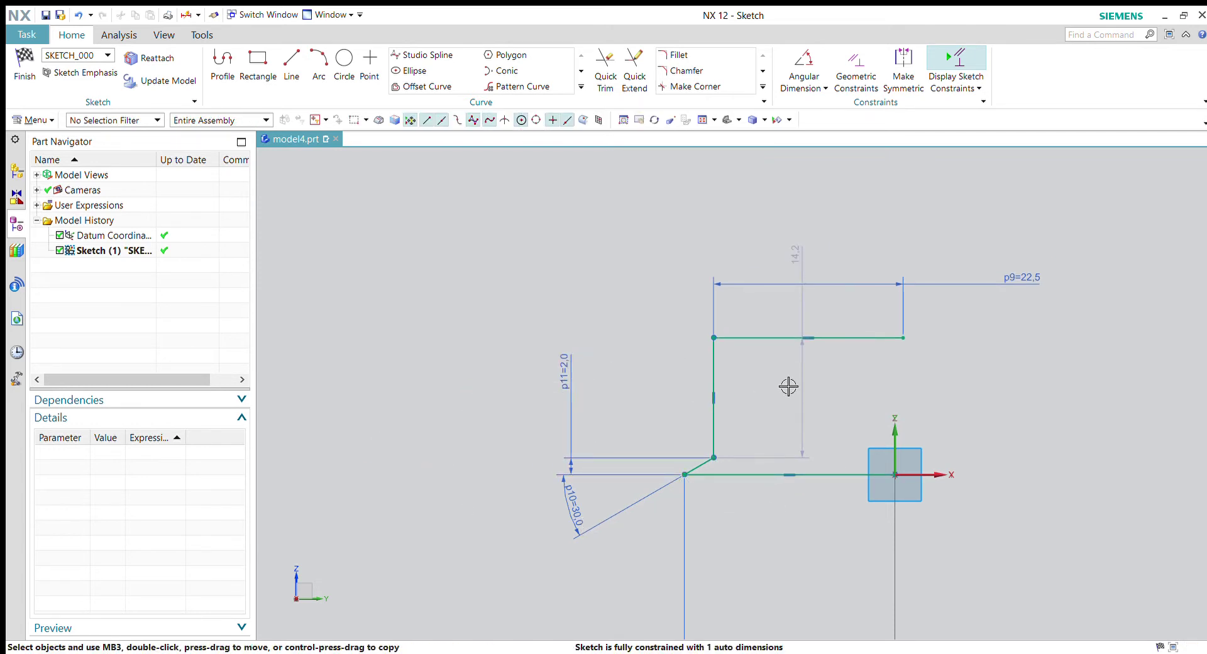
Draw a vertical line about 15 long, about 2 inside the profile's vertical edge, crossing the base line
{"action": "scroll", "coordinate": [788, 385], "scroll_direction": "up", "scroll_amount": 1}
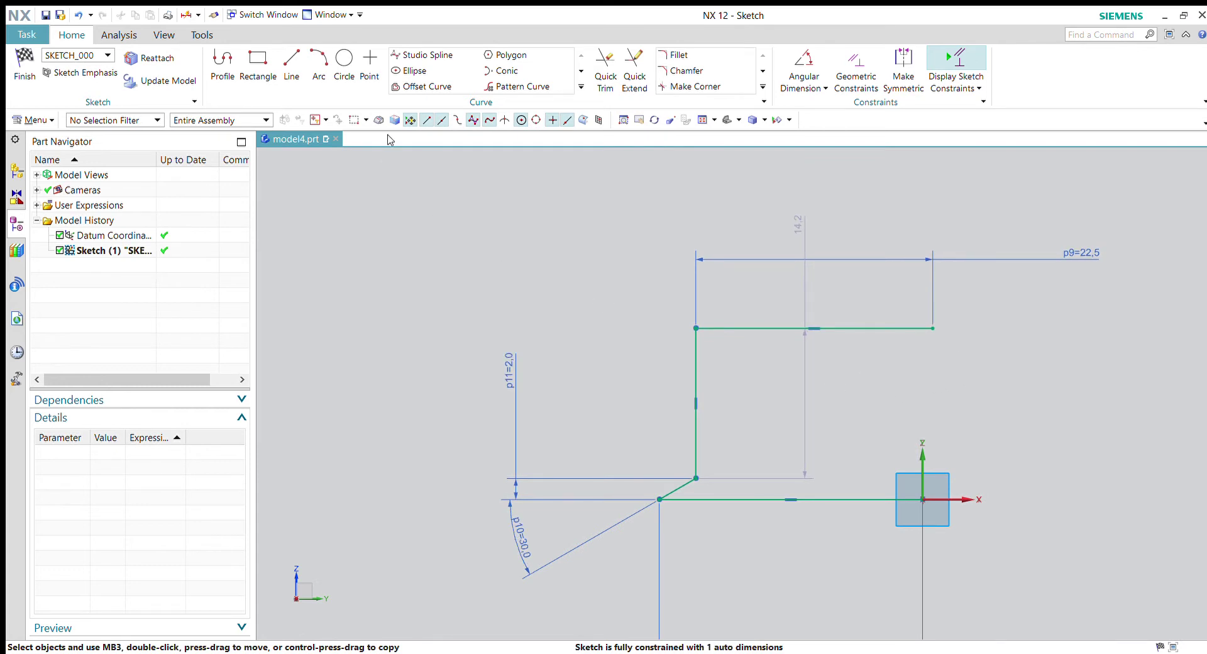
{"action": "left_click", "coordinate": [291, 63]}
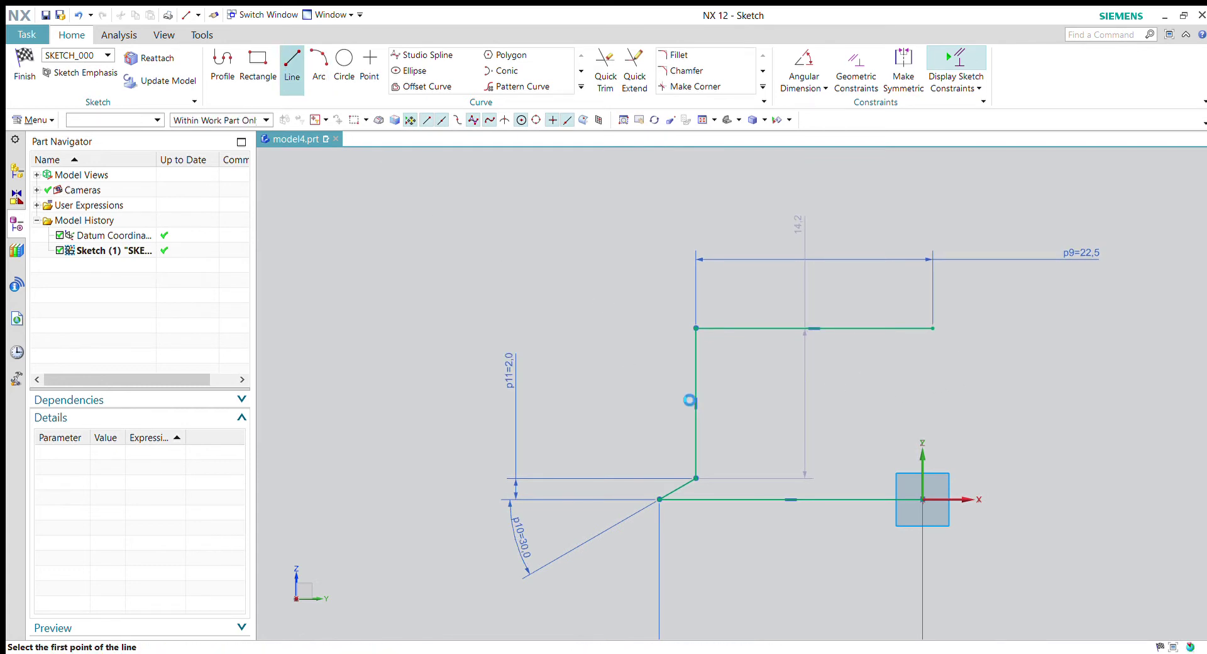
{"action": "left_click", "coordinate": [718, 368]}
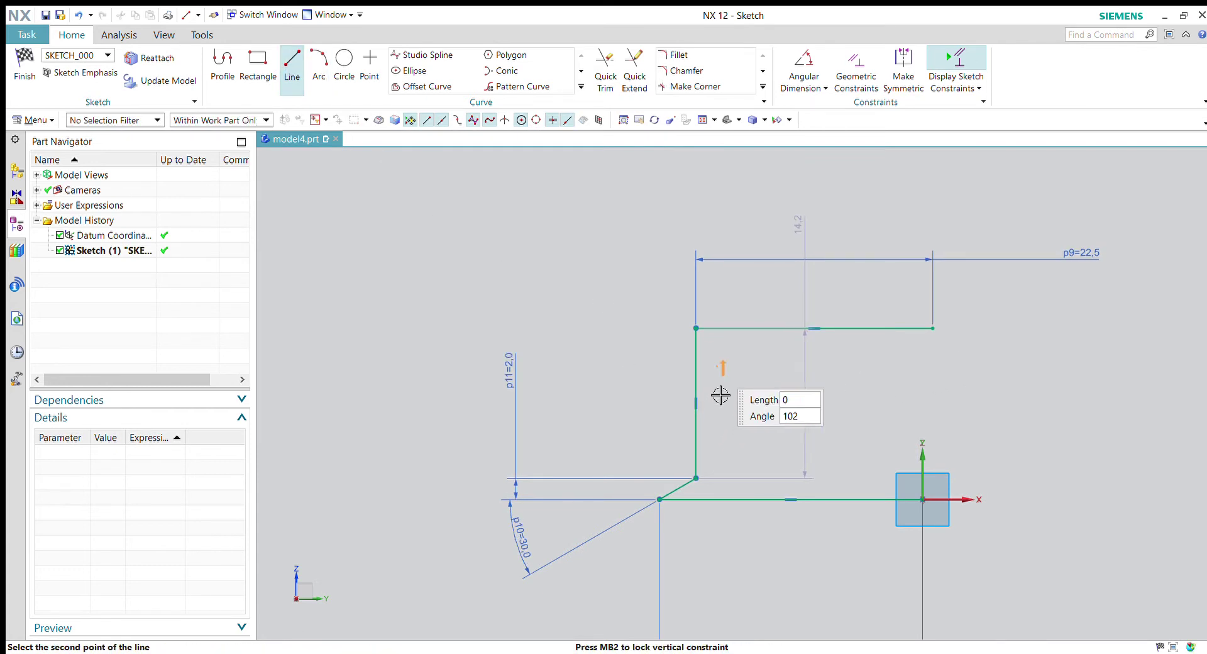
{"action": "left_click", "coordinate": [718, 538]}
{"action": "key", "text": "Escape"}
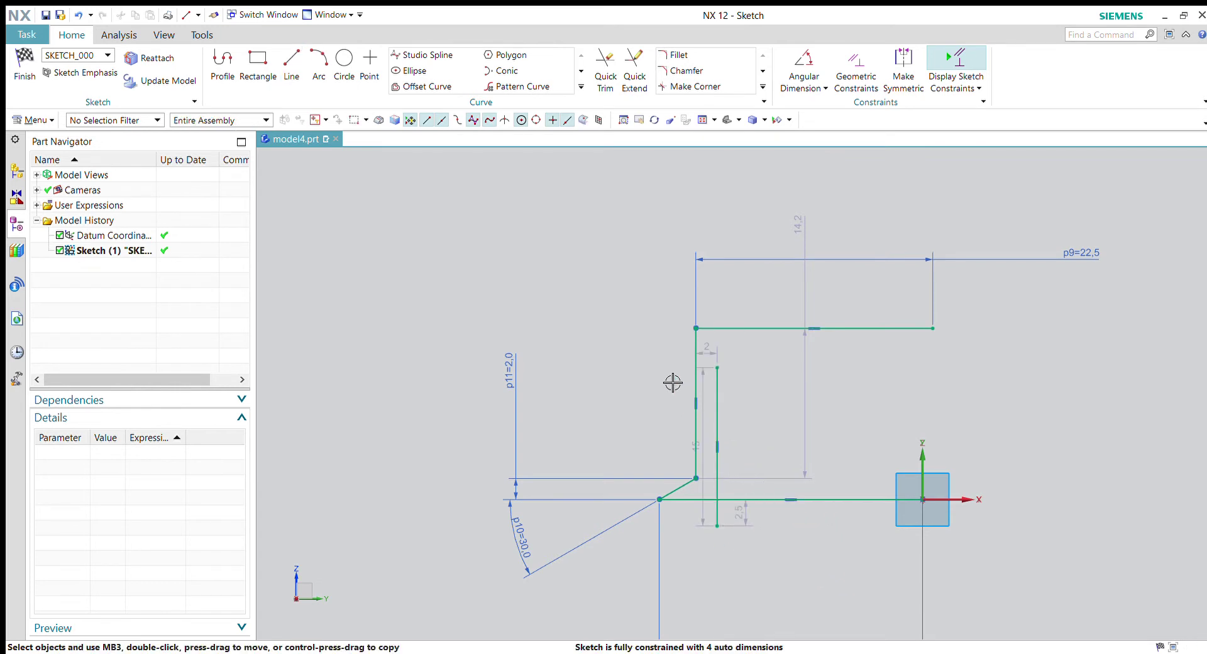
Draw a horizontal line about 21 long from the inner vertical line's upper end, parallel to the profile's upper line
{"action": "left_click", "coordinate": [224, 69]}
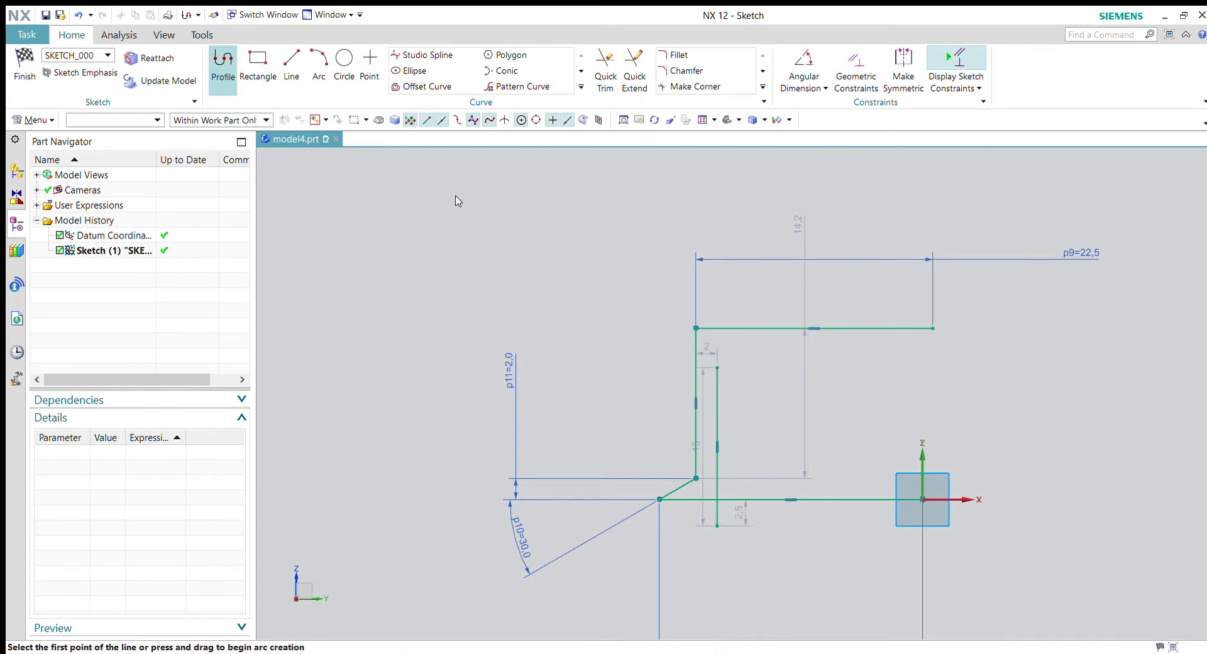
{"action": "left_click", "coordinate": [717, 368]}
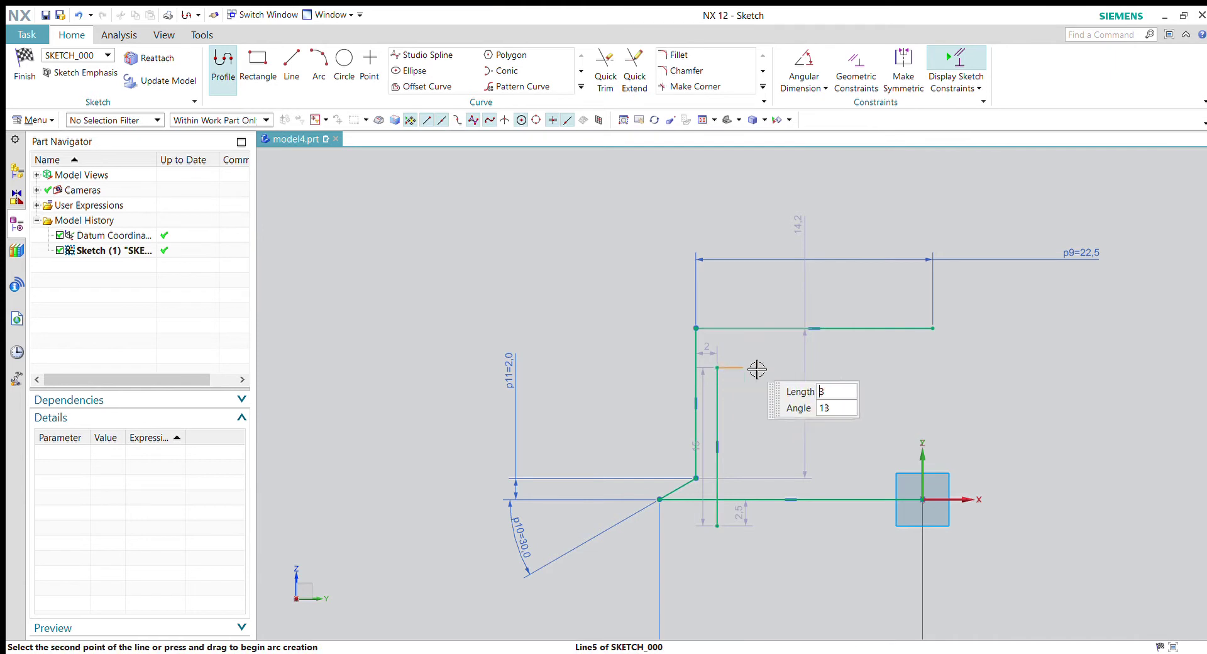
{"action": "left_click", "coordinate": [938, 367]}
{"action": "key", "text": "Escape"}
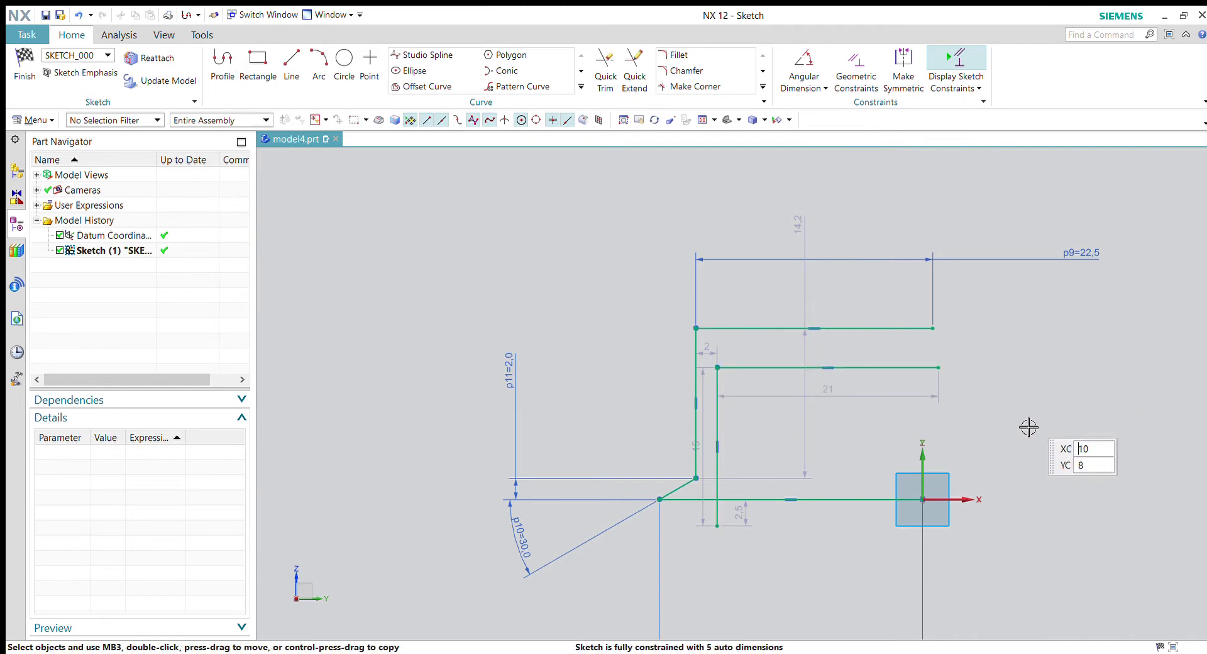
Set the horizontal distance between the outer and inner vertical lines to 2
{"action": "double_click", "coordinate": [706, 347]}
{"action": "type", "text": "2.0358"}
{"action": "key", "text": "Return"}
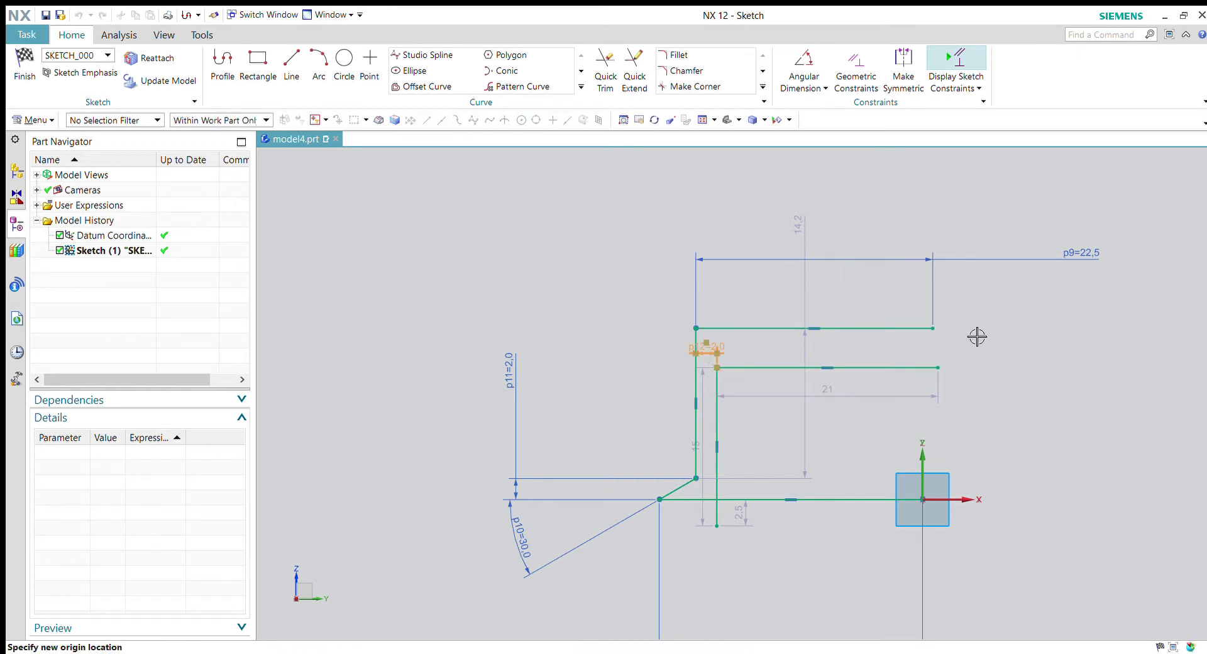
{"action": "key", "text": "Escape"}
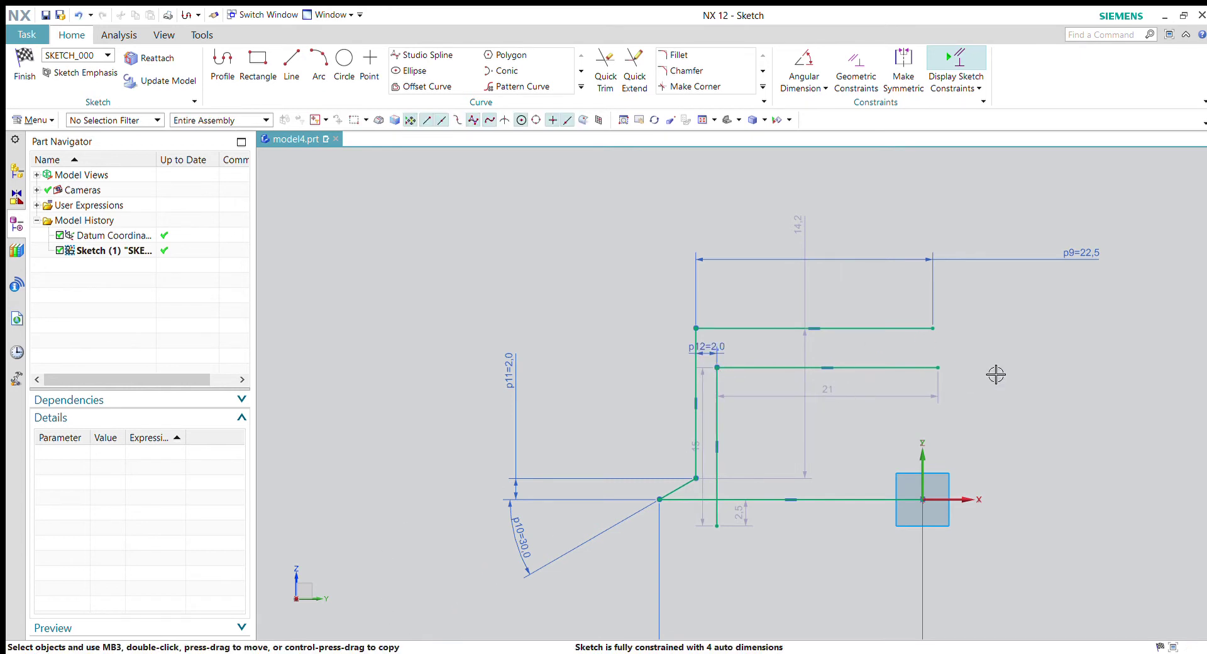
Dimension the vertical distance between the two upper horizontal lines and set it to 2
{"action": "key", "text": "d"}
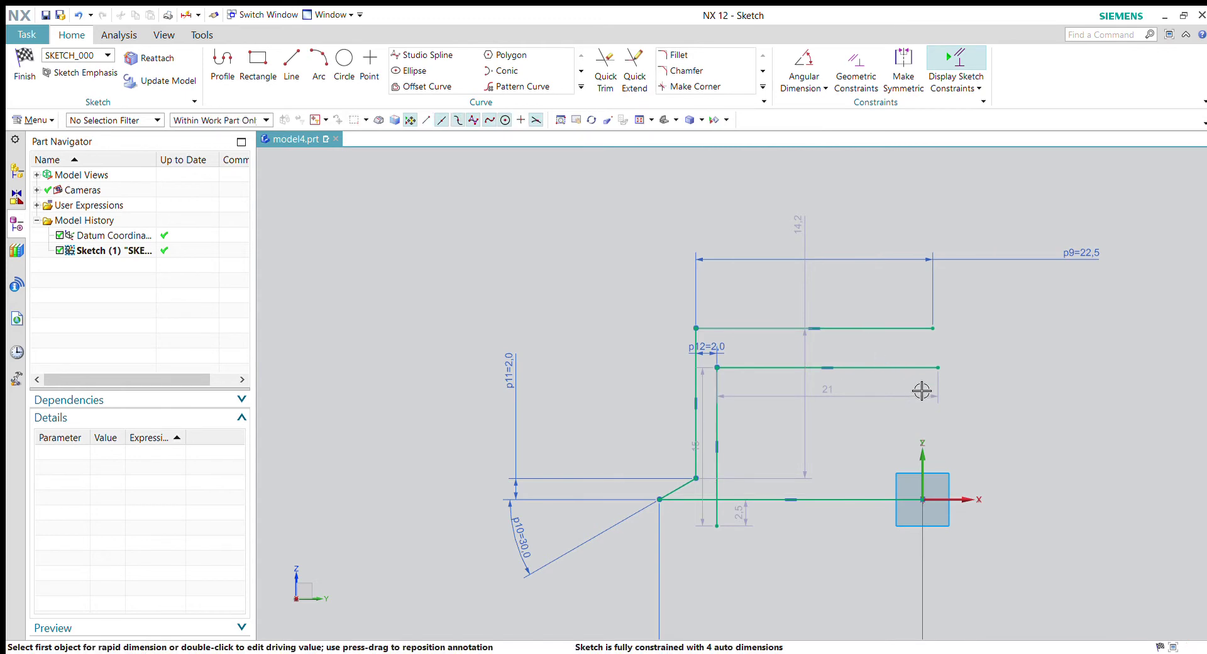
{"action": "left_click", "coordinate": [915, 369]}
{"action": "left_click", "coordinate": [905, 328]}
{"action": "left_click", "coordinate": [937, 328]}
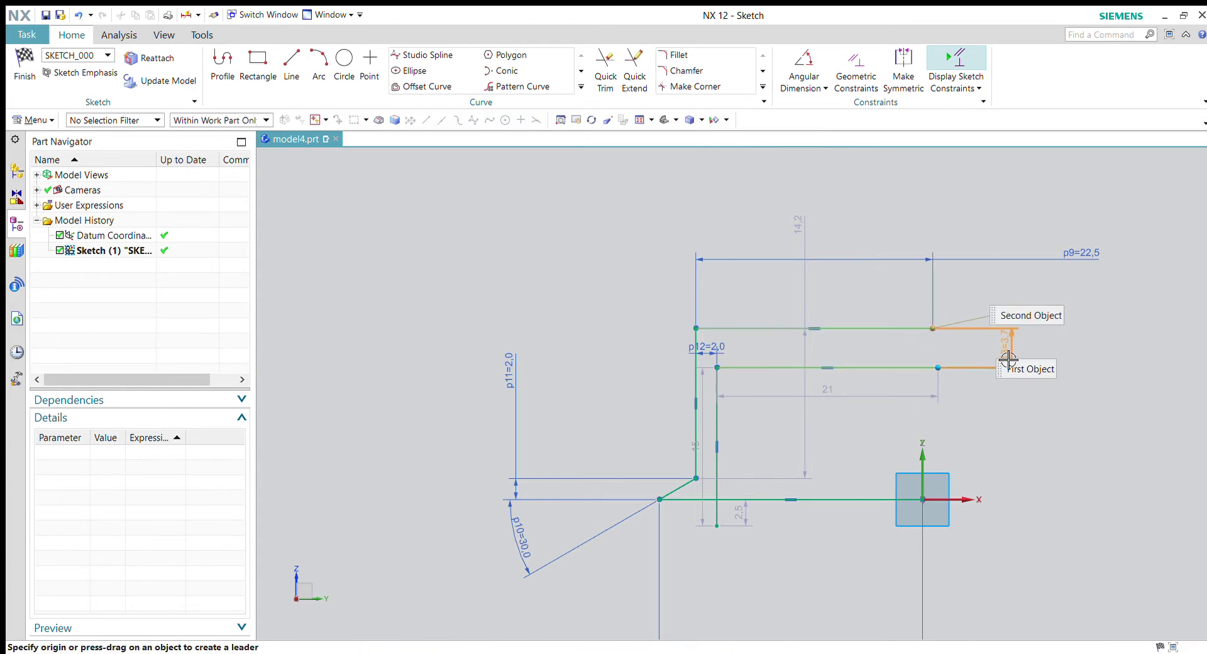
{"action": "left_click", "coordinate": [1006, 347]}
{"action": "type", "text": "2"}
{"action": "key", "text": "Return"}
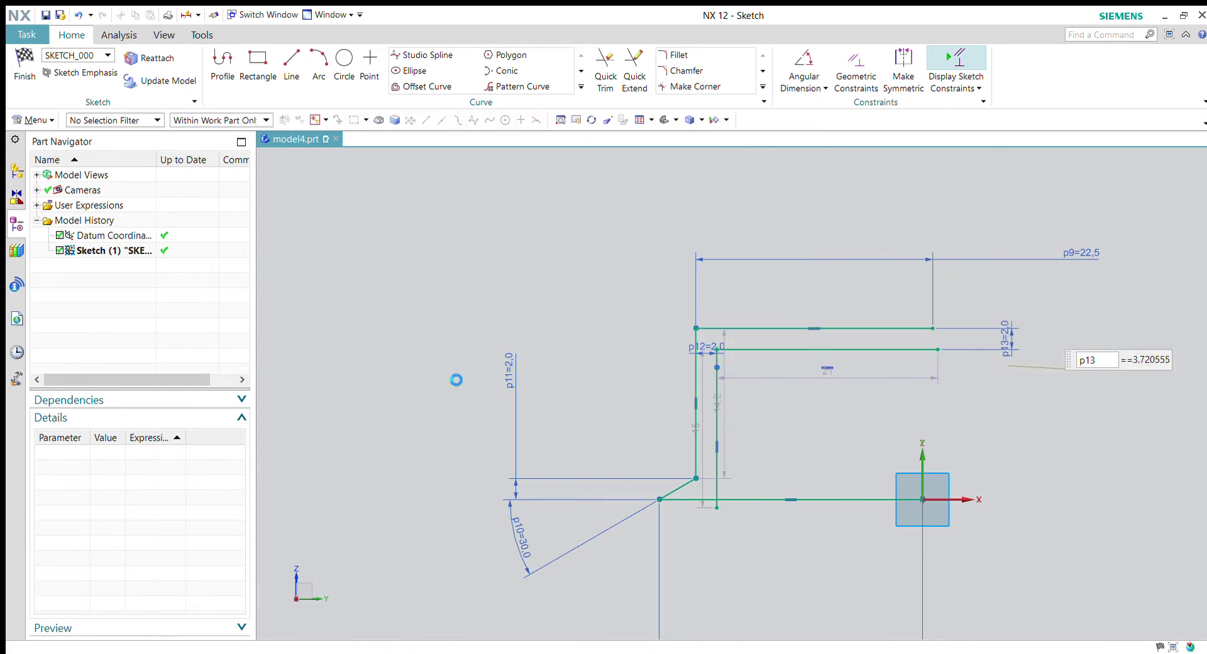
{"action": "key", "text": "Escape"}
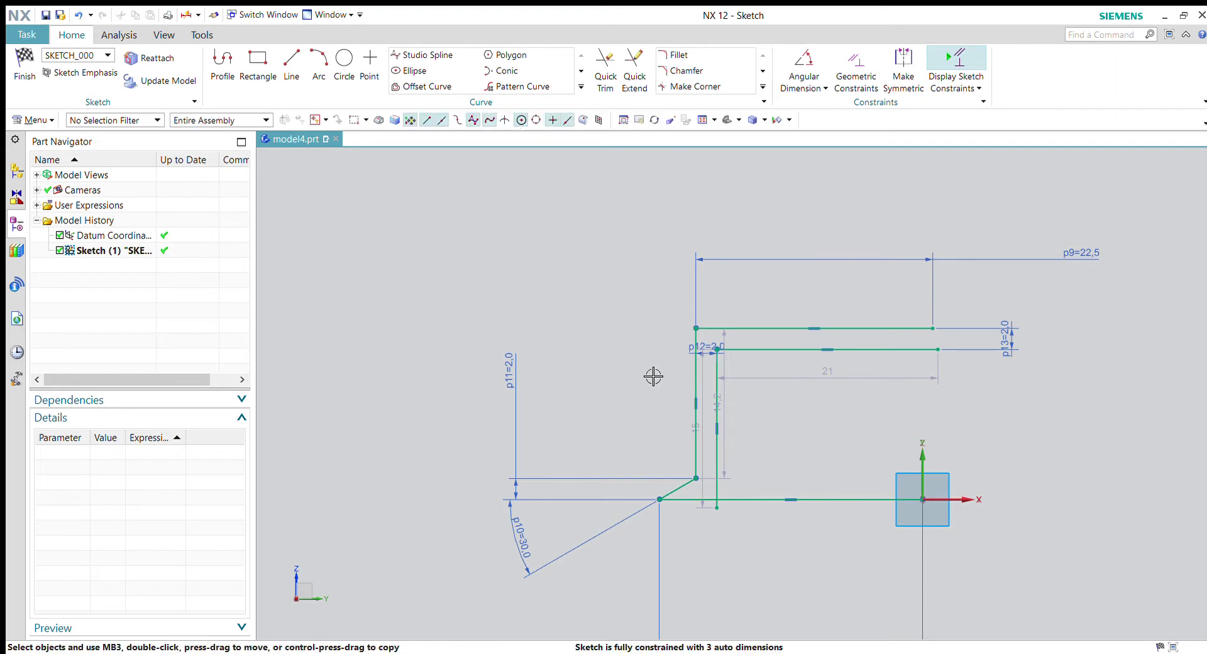
Move the inner horizontal line's automatic dimension above the profile and both vertical lines' automatic length dimensions into the open area inside it
{"action": "scroll", "coordinate": [713, 339], "scroll_direction": "up", "scroll_amount": 8}
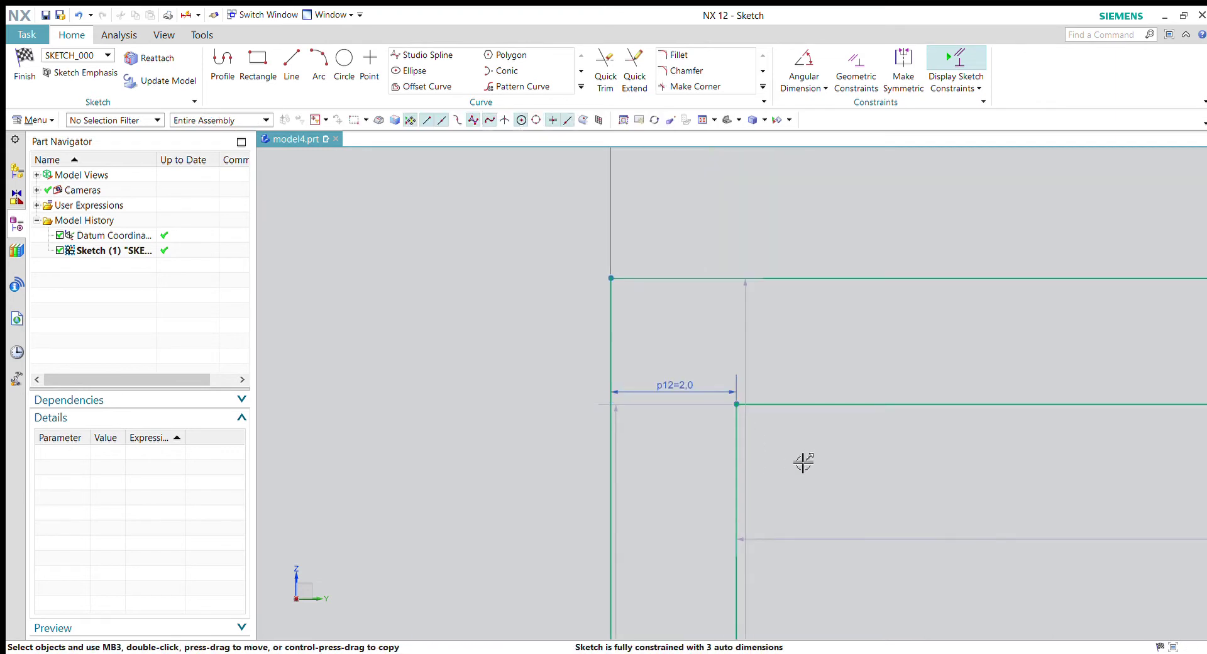
{"action": "scroll", "coordinate": [800, 461], "scroll_direction": "down", "scroll_amount": 8}
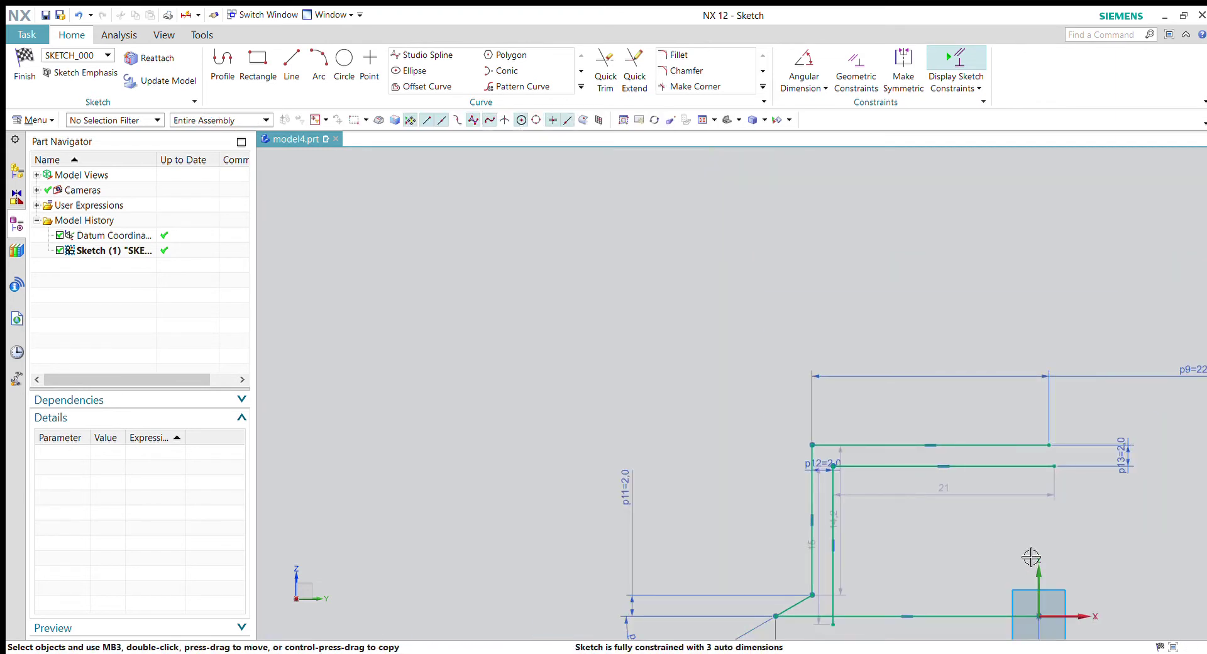
{"action": "scroll", "coordinate": [974, 479], "scroll_direction": "up", "scroll_amount": 4}
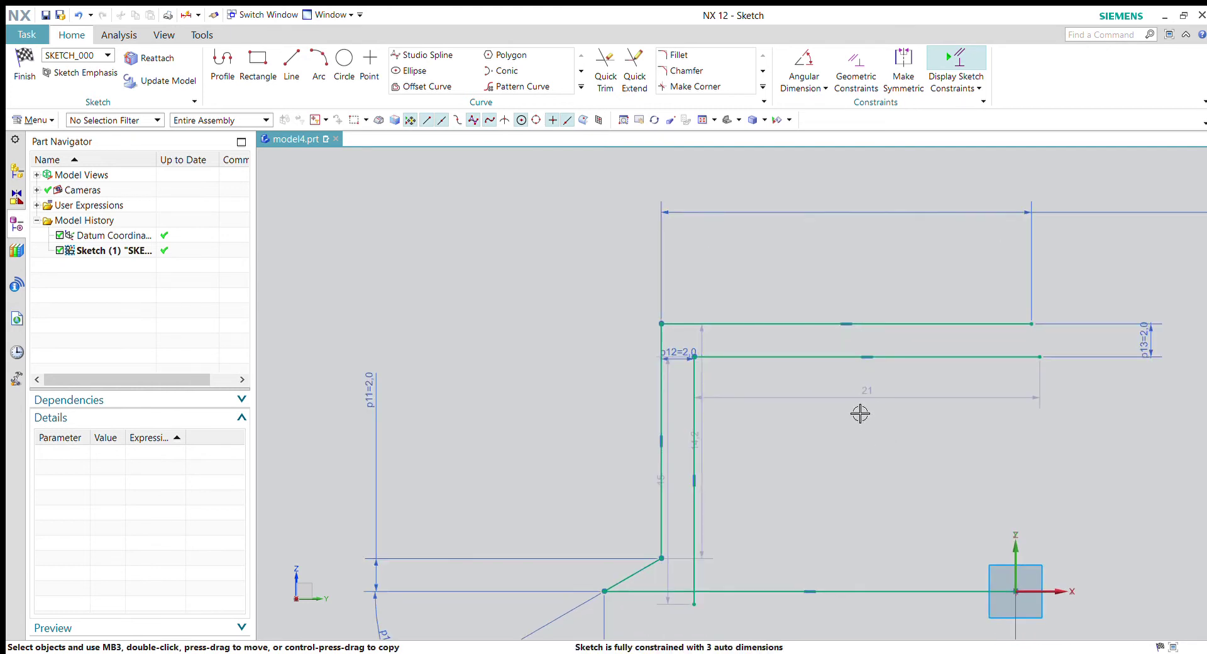
{"action": "left_click_drag", "start_coordinate": [860, 413], "coordinate": [853, 312]}
{"action": "left_click_drag", "start_coordinate": [716, 415], "coordinate": [892, 440]}
{"action": "left_click_drag", "start_coordinate": [667, 491], "coordinate": [844, 513]}
{"action": "scroll", "coordinate": [975, 464], "scroll_direction": "down", "scroll_amount": 1}
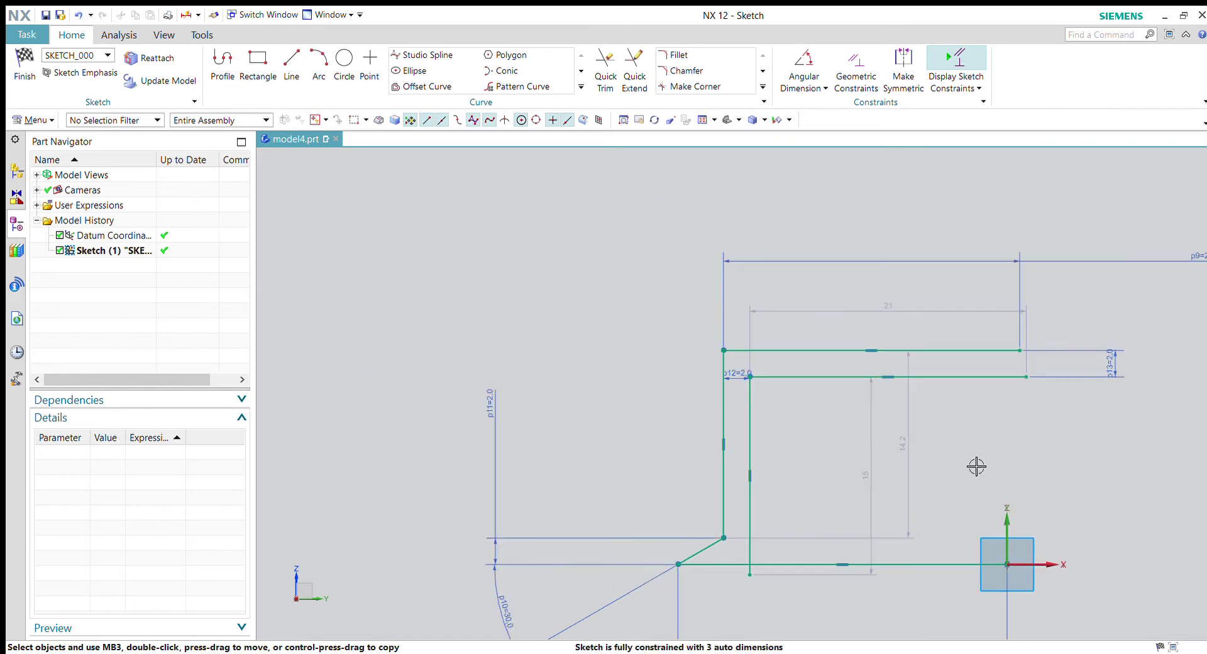
Dimension the vertical height from the origin to the outer upper corner, outside the profile, and move the slanted line's height dimension closer in
{"action": "key", "text": "d"}
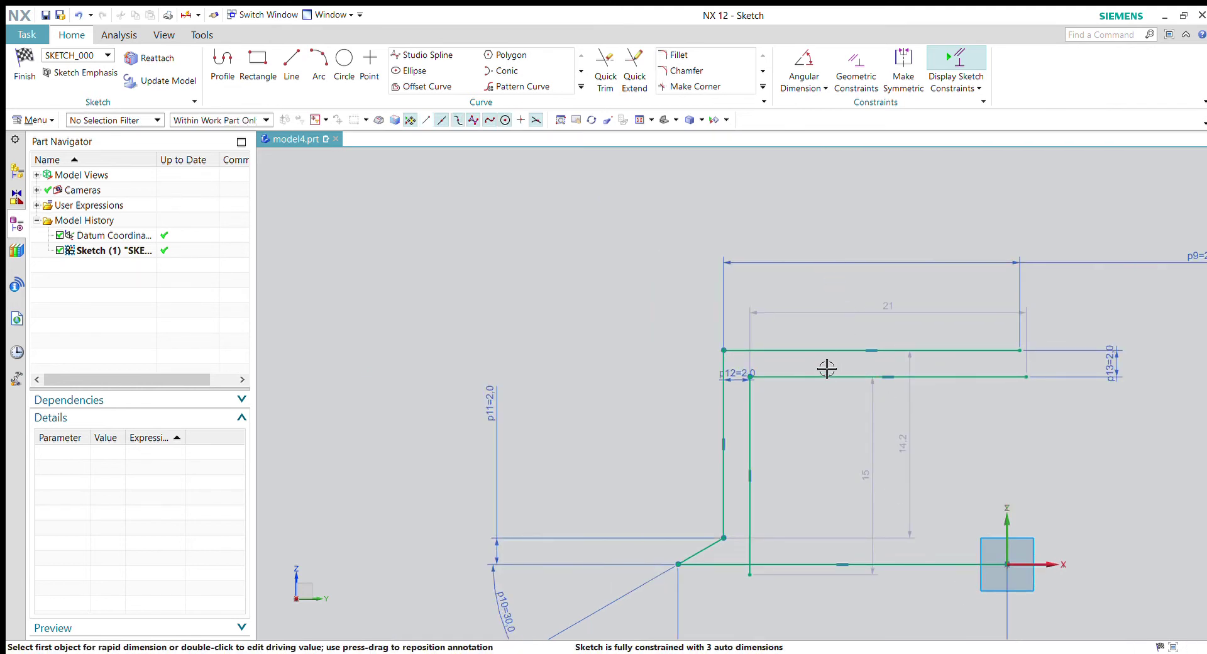
{"action": "left_click", "coordinate": [835, 350]}
{"action": "left_click", "coordinate": [1008, 565]}
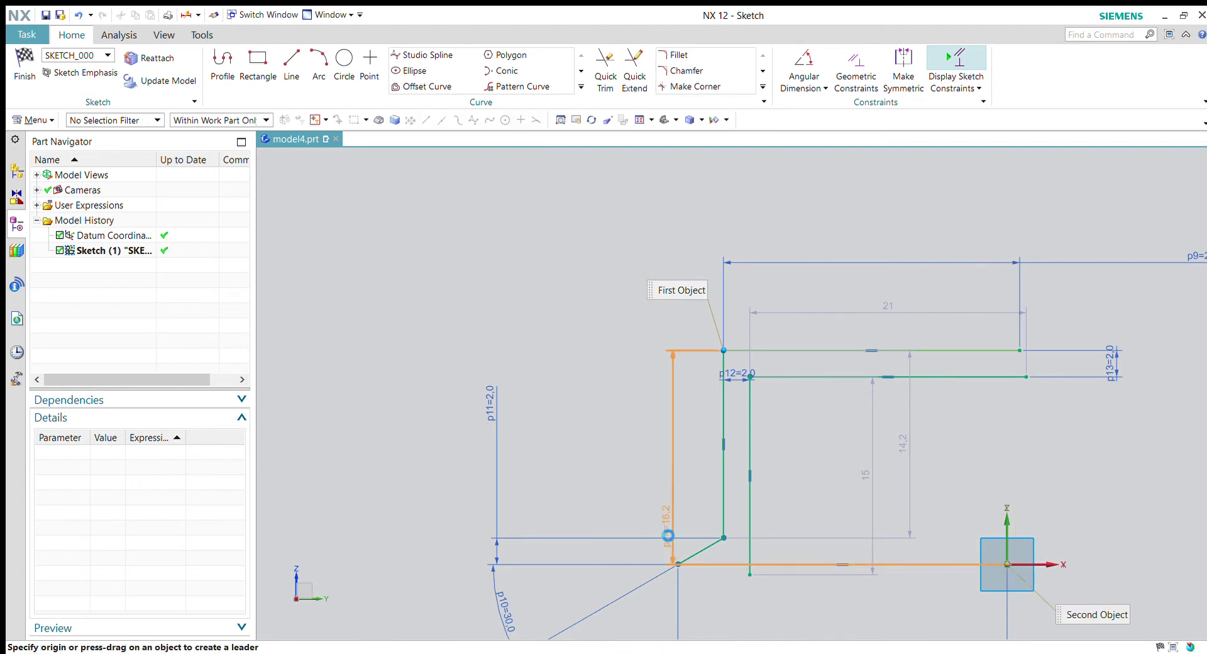
{"action": "left_click", "coordinate": [543, 501]}
{"action": "left_click_drag", "start_coordinate": [497, 477], "coordinate": [599, 474]}
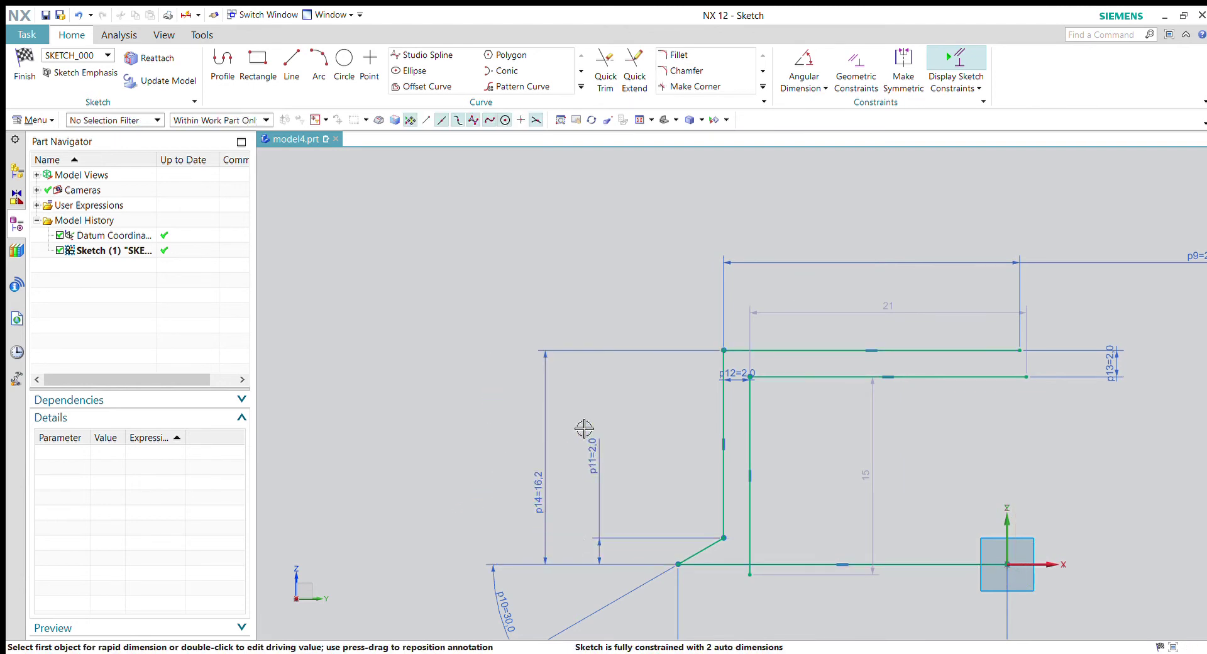
{"action": "key", "text": "Escape"}
Set the profile's overall height dimension to 20
{"action": "double_click", "coordinate": [550, 479]}
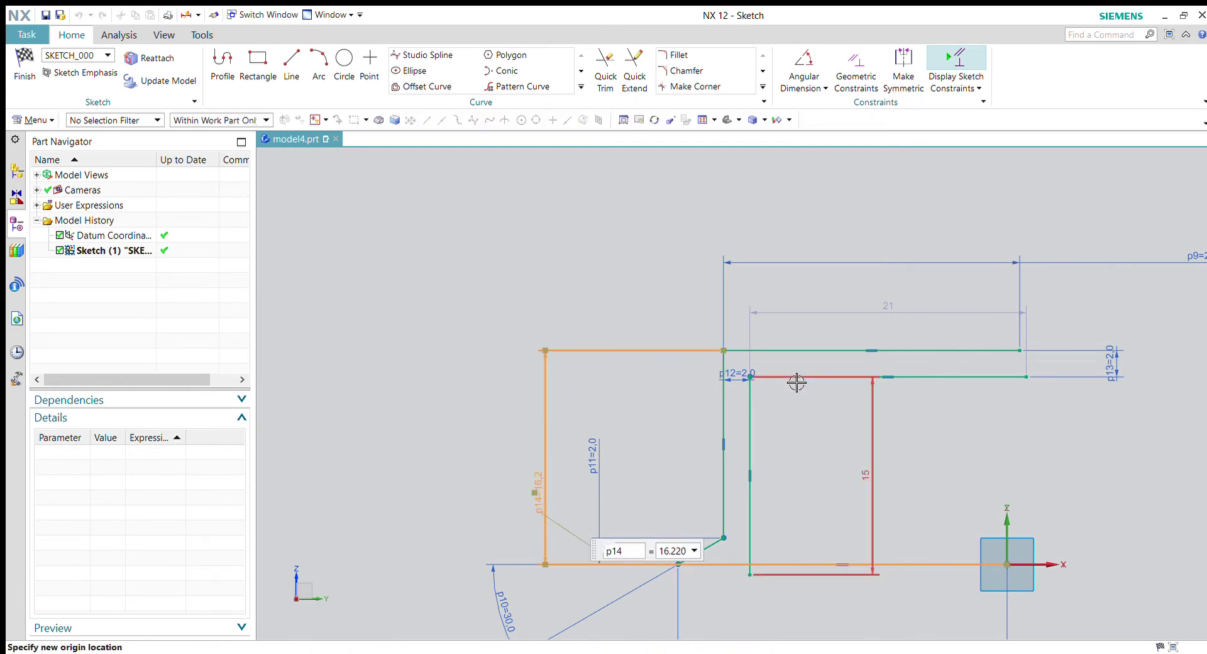
{"action": "type", "text": "20"}
{"action": "key", "text": "Return"}
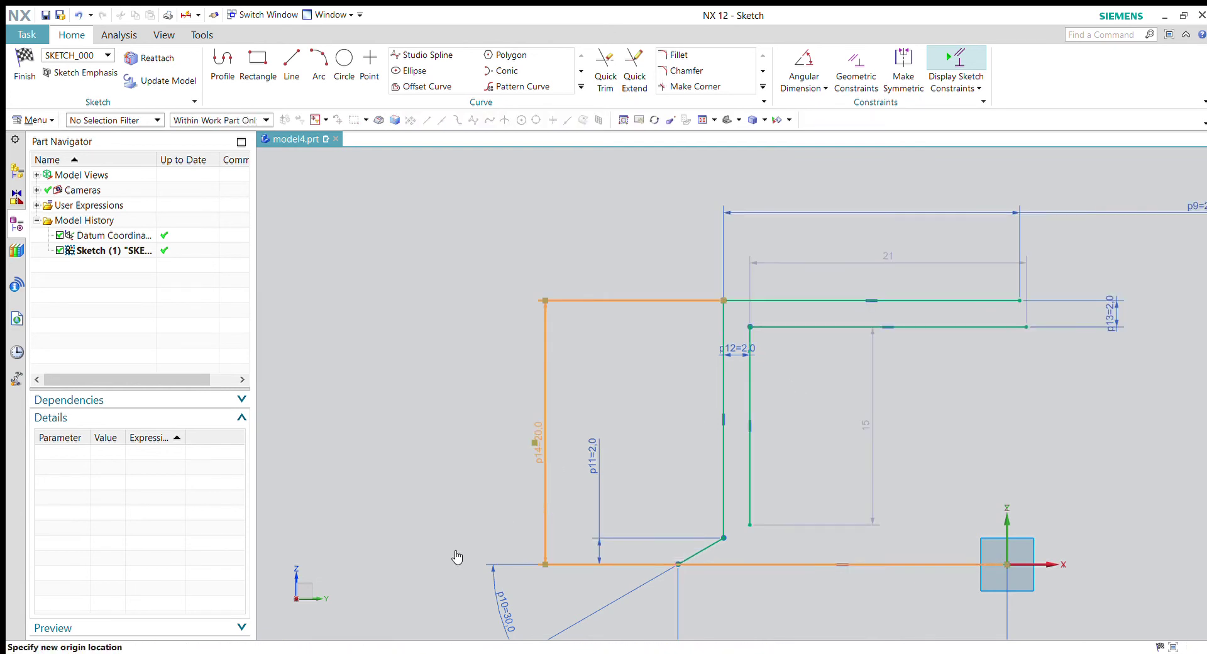
{"action": "key", "text": "Escape"}
Stretch the inner vertical line's lower end past the base line, to a length of about 19.5
{"action": "scroll", "coordinate": [875, 247], "scroll_direction": "up", "scroll_amount": 1}
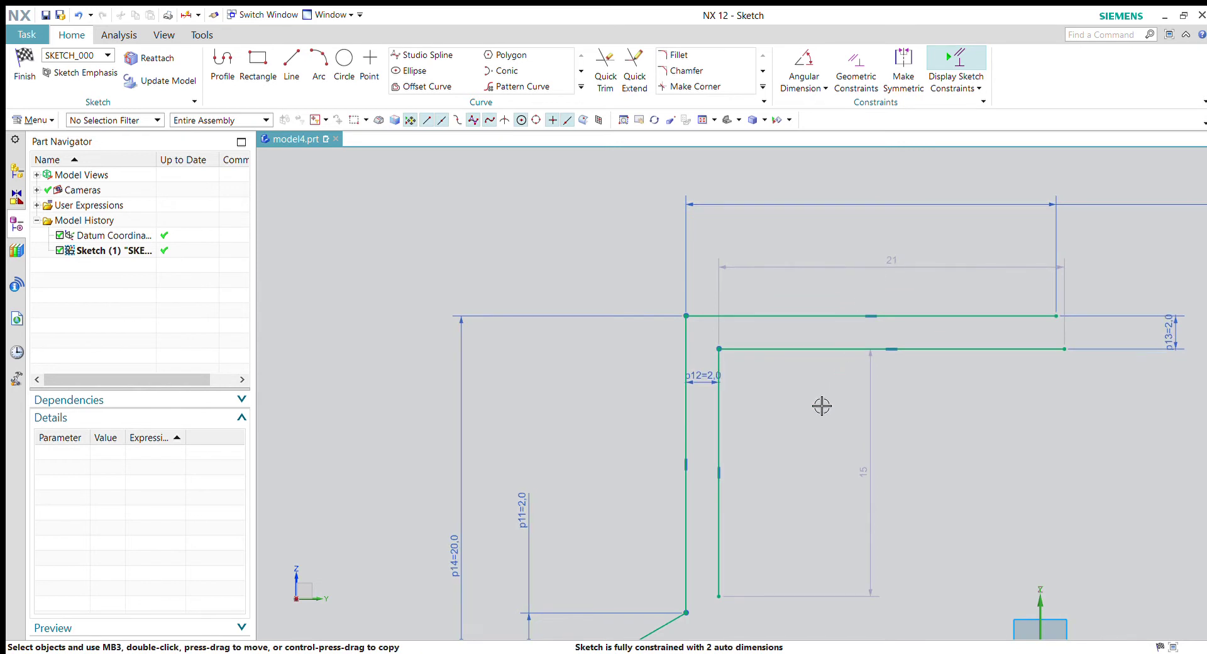
{"action": "middle_click_drag", "start_coordinate": [789, 439], "coordinate": [787, 328], "text": "shift"}
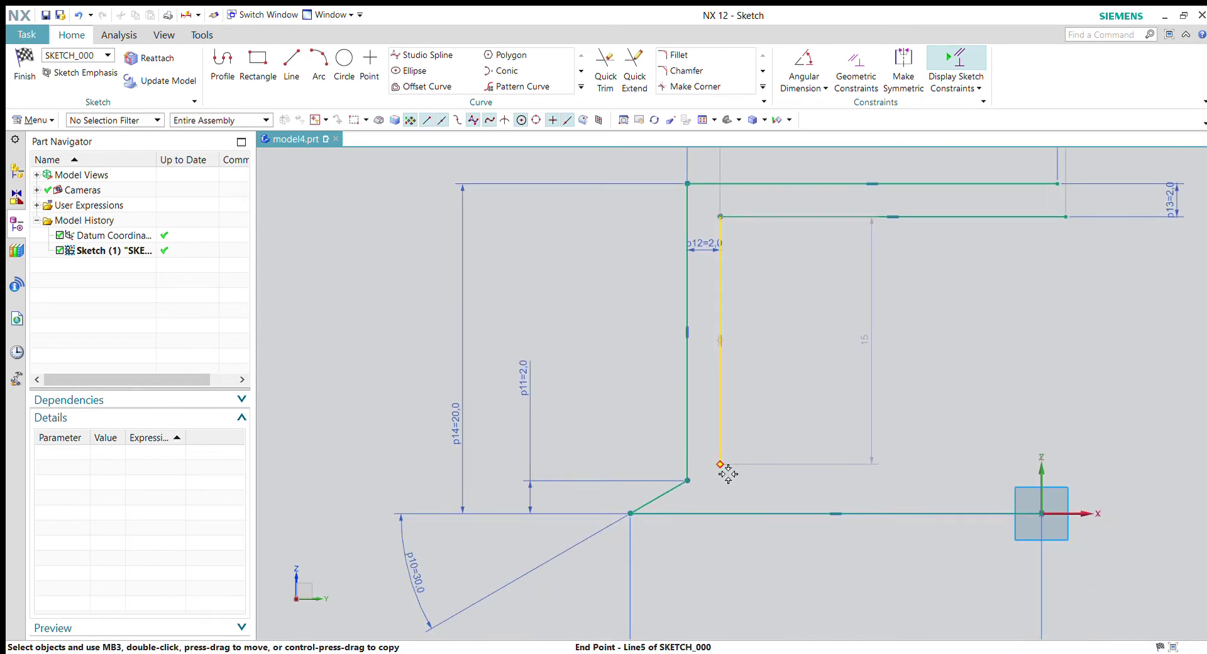
{"action": "left_click_drag", "start_coordinate": [722, 470], "coordinate": [729, 547]}
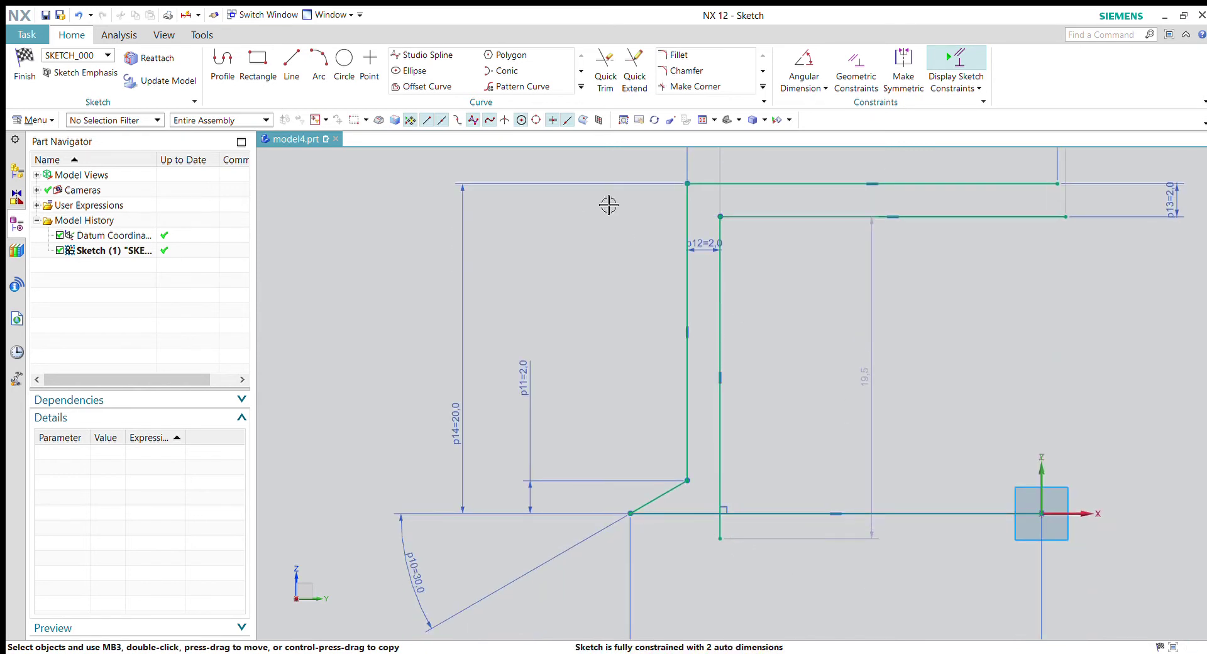
Trim the base line between the inner vertical line and the origin, and the vertical line's overhang below the base line
{"action": "left_click", "coordinate": [779, 513]}
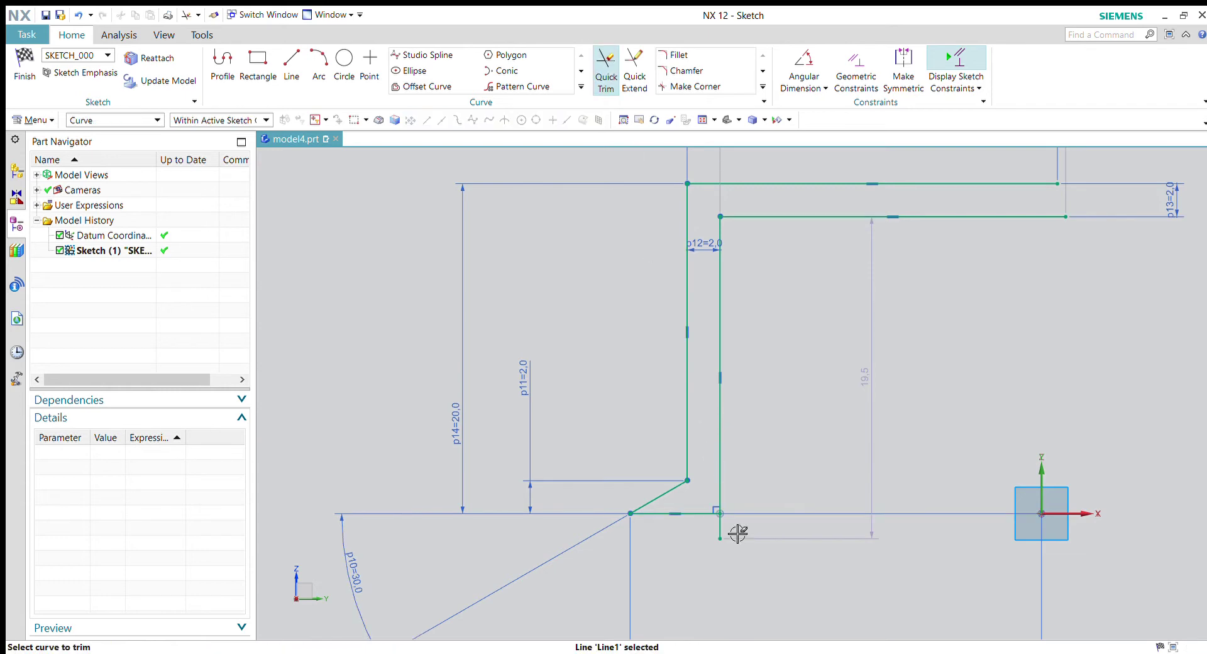
{"action": "left_click", "coordinate": [721, 531]}
{"action": "scroll", "coordinate": [885, 406], "scroll_direction": "down", "scroll_amount": 3}
{"action": "middle_click_drag", "start_coordinate": [946, 413], "coordinate": [754, 427], "text": "shift"}
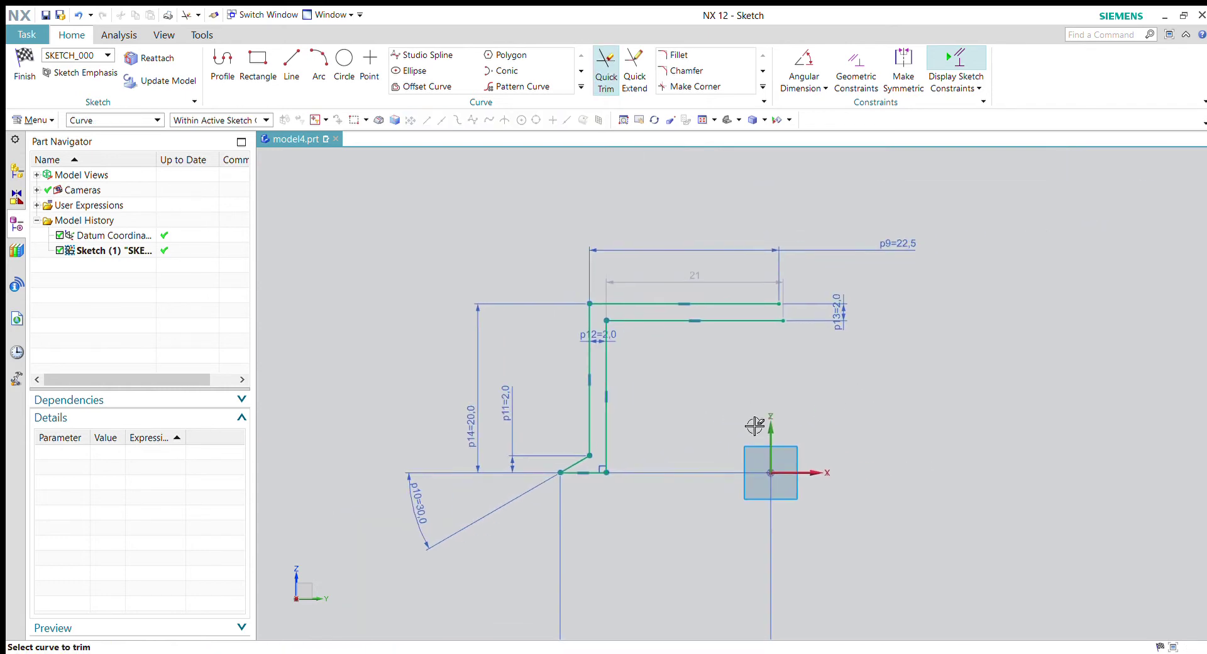
{"action": "scroll", "coordinate": [677, 346], "scroll_direction": "up", "scroll_amount": 2}
{"action": "key", "text": "Escape"}
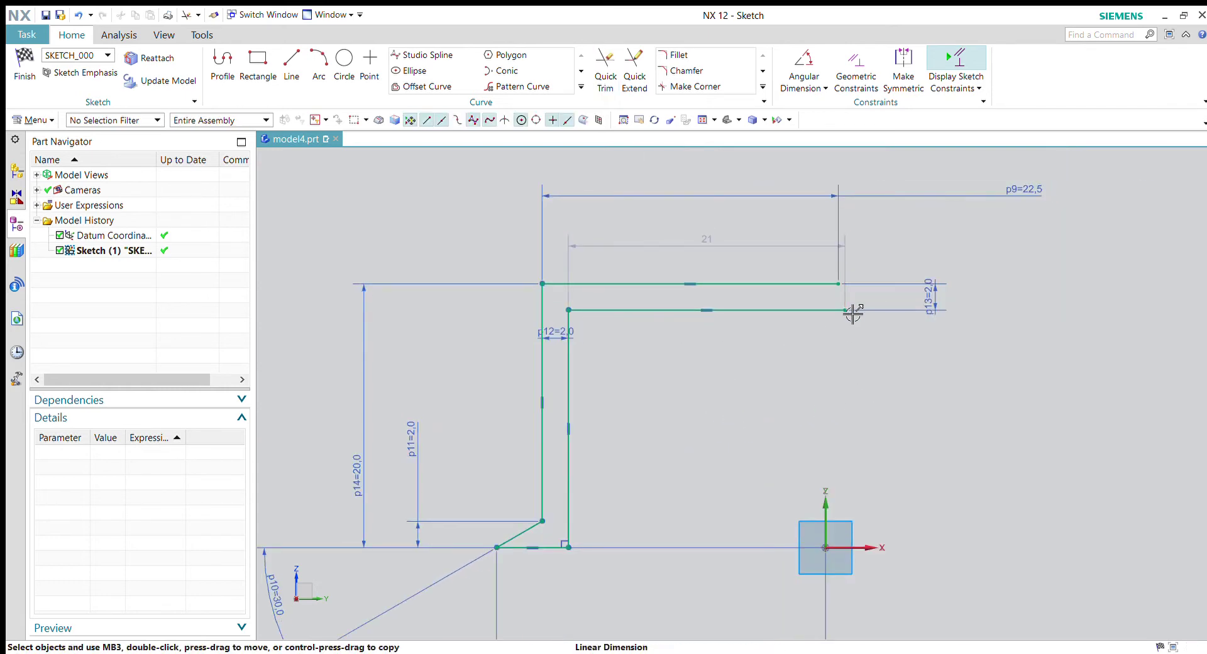
Stretch the inner horizontal line to about 24.7 long, and draw a vertical line about 24 long up from the origin through both horizontal lines
{"action": "left_click_drag", "start_coordinate": [846, 312], "coordinate": [894, 325]}
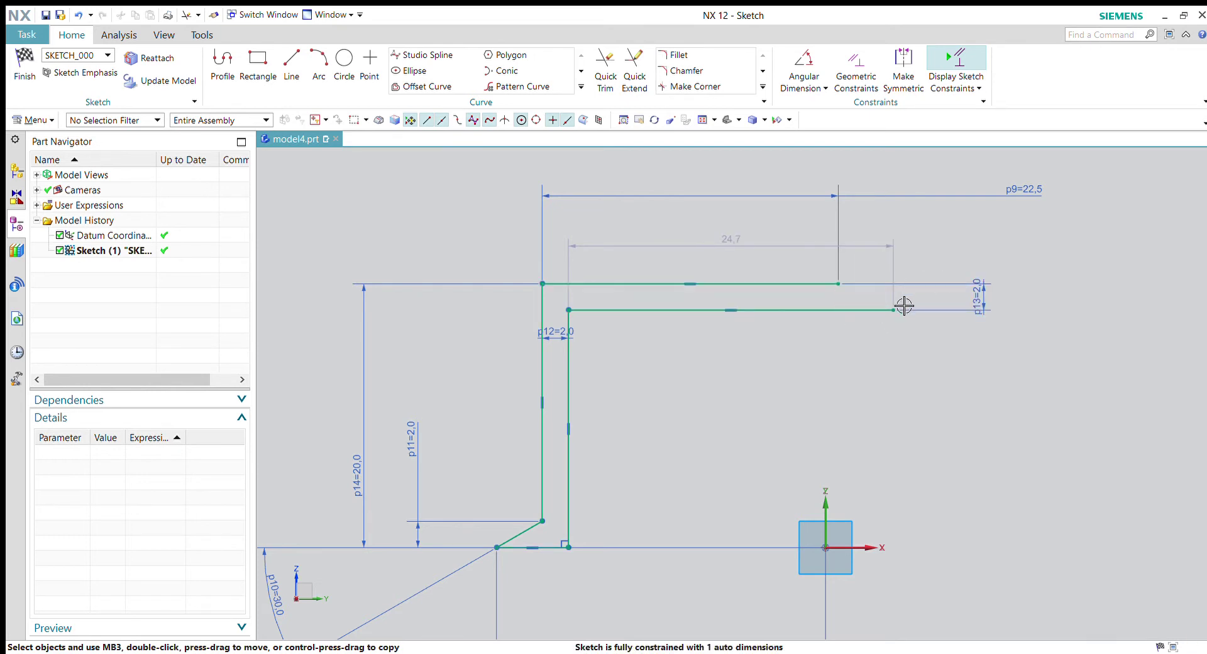
{"action": "left_click", "coordinate": [292, 61]}
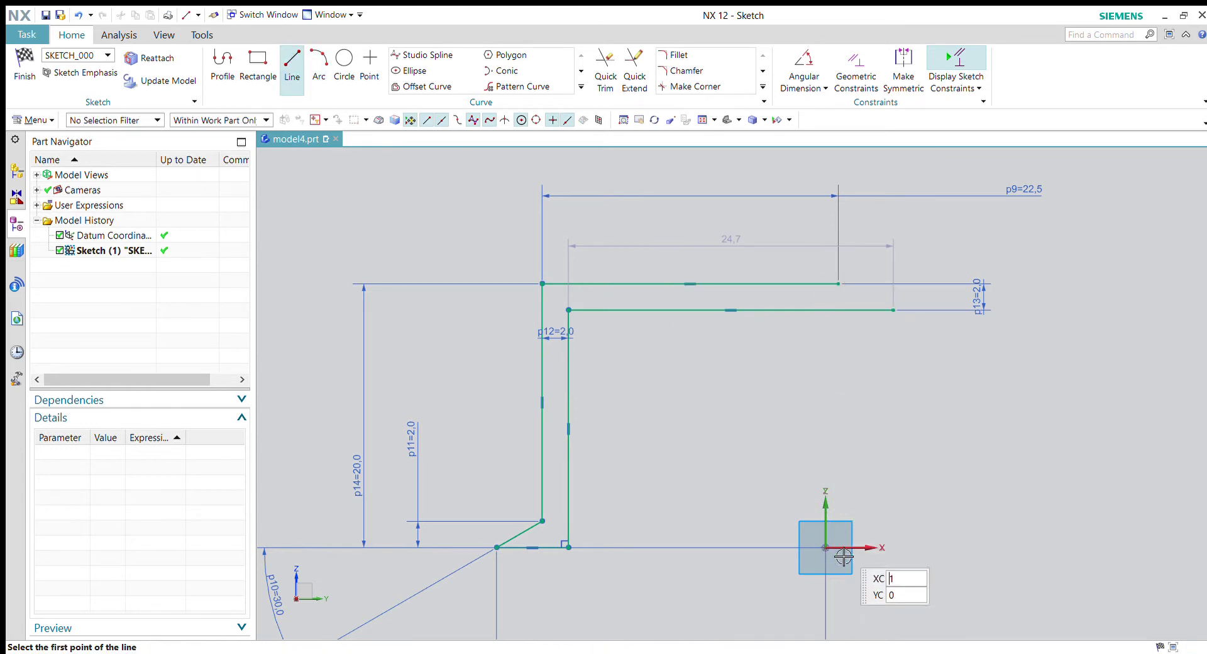
{"action": "left_click", "coordinate": [825, 547]}
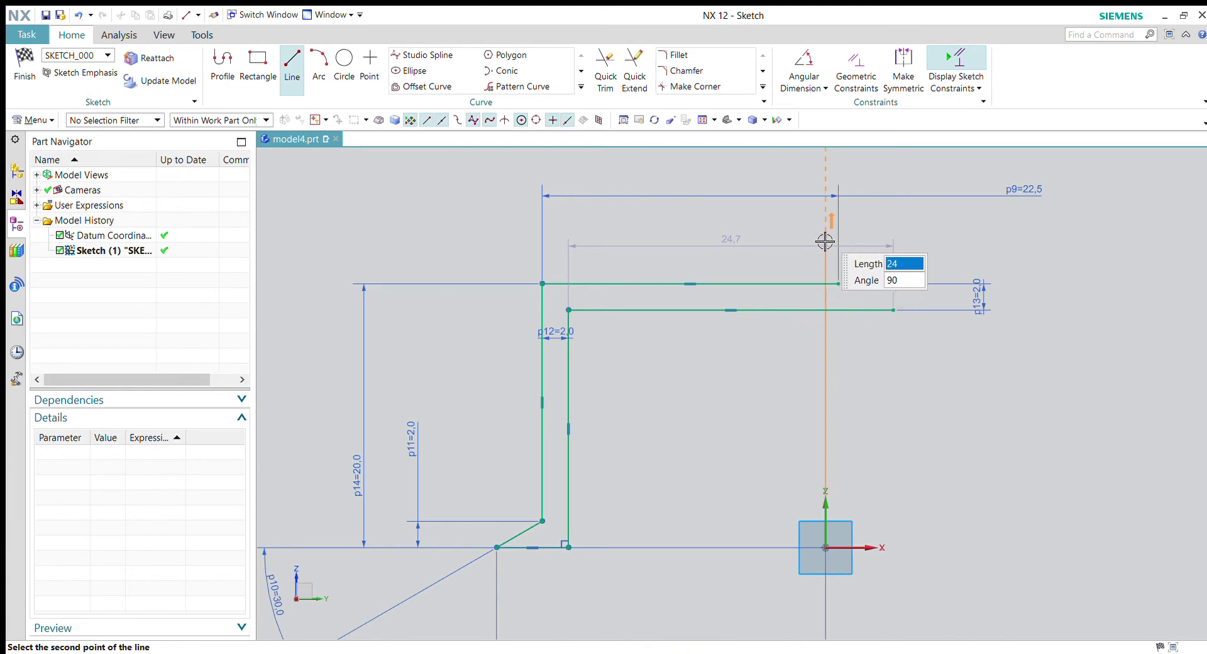
{"action": "left_click", "coordinate": [826, 241]}
{"action": "key", "text": "Escape"}
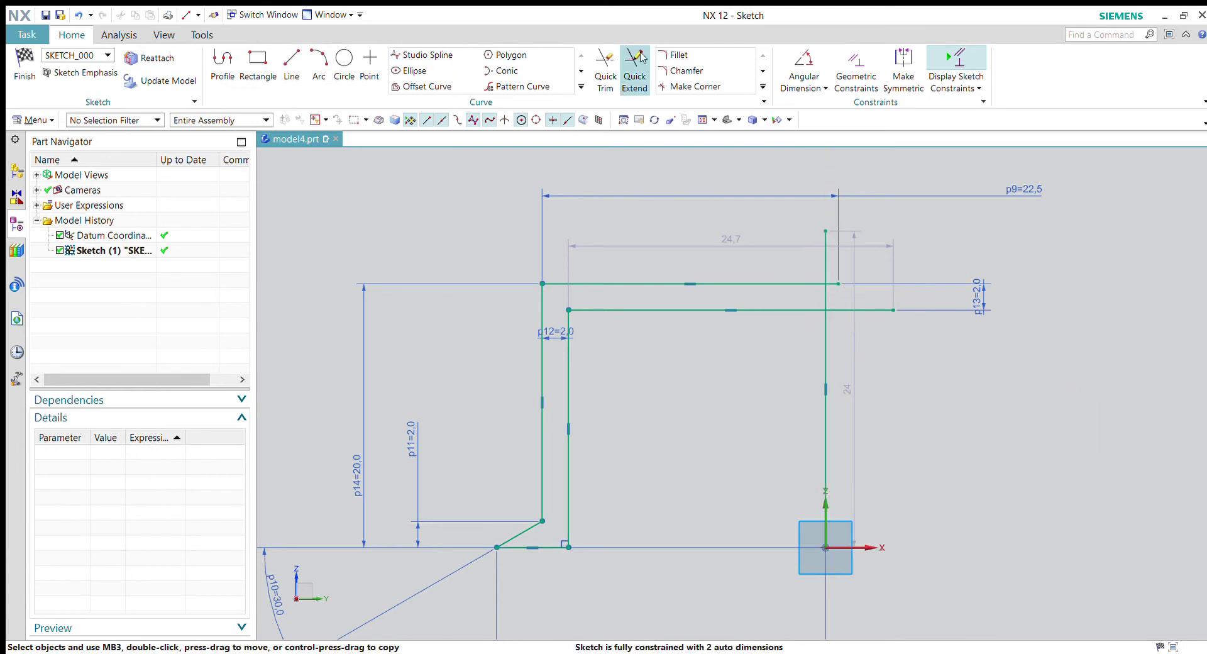
Trim the vertical line outside the two horizontal lines and both horizontals' overhangs beyond it, leaving a closed end on the origin's axis
{"action": "left_click", "coordinate": [605, 66]}
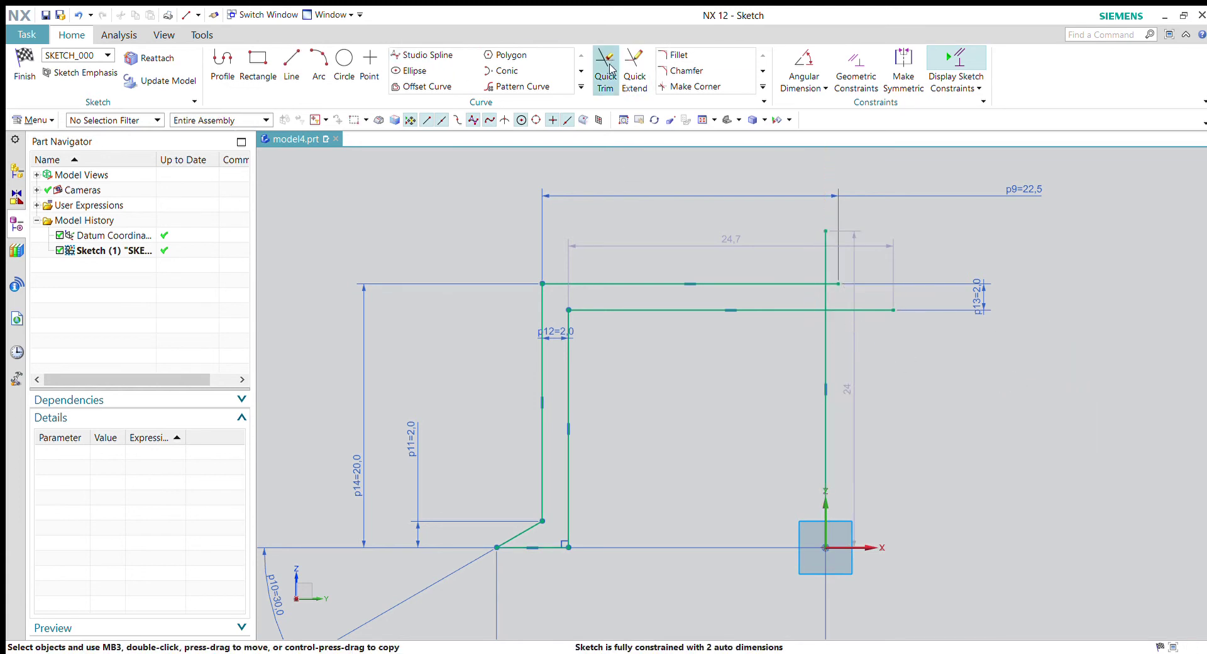
{"action": "left_click", "coordinate": [855, 319]}
{"action": "left_click", "coordinate": [839, 294]}
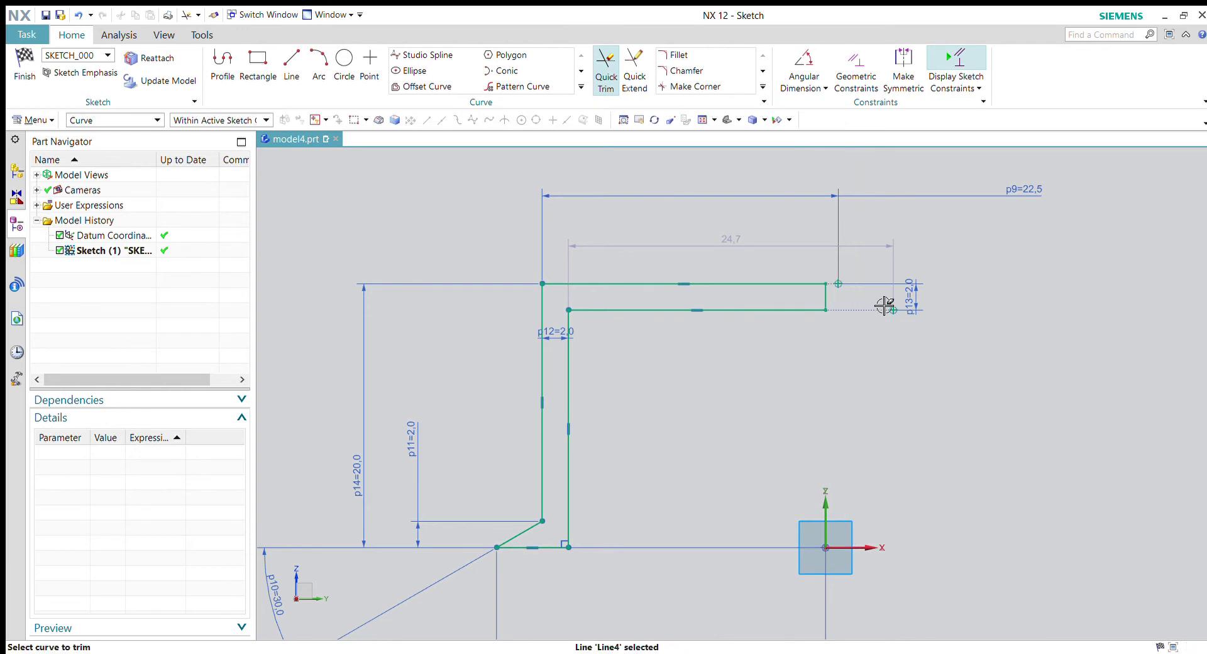
{"action": "scroll", "coordinate": [970, 285], "scroll_direction": "up", "scroll_amount": 2}
{"action": "key", "text": "Escape"}
Delete the two leftover endpoints beyond the trimmed ends of the horizontal lines
{"action": "left_click_drag", "start_coordinate": [791, 311], "coordinate": [739, 253]}
{"action": "left_click_drag", "start_coordinate": [899, 360], "coordinate": [839, 306]}
{"action": "key", "text": "Delete"}
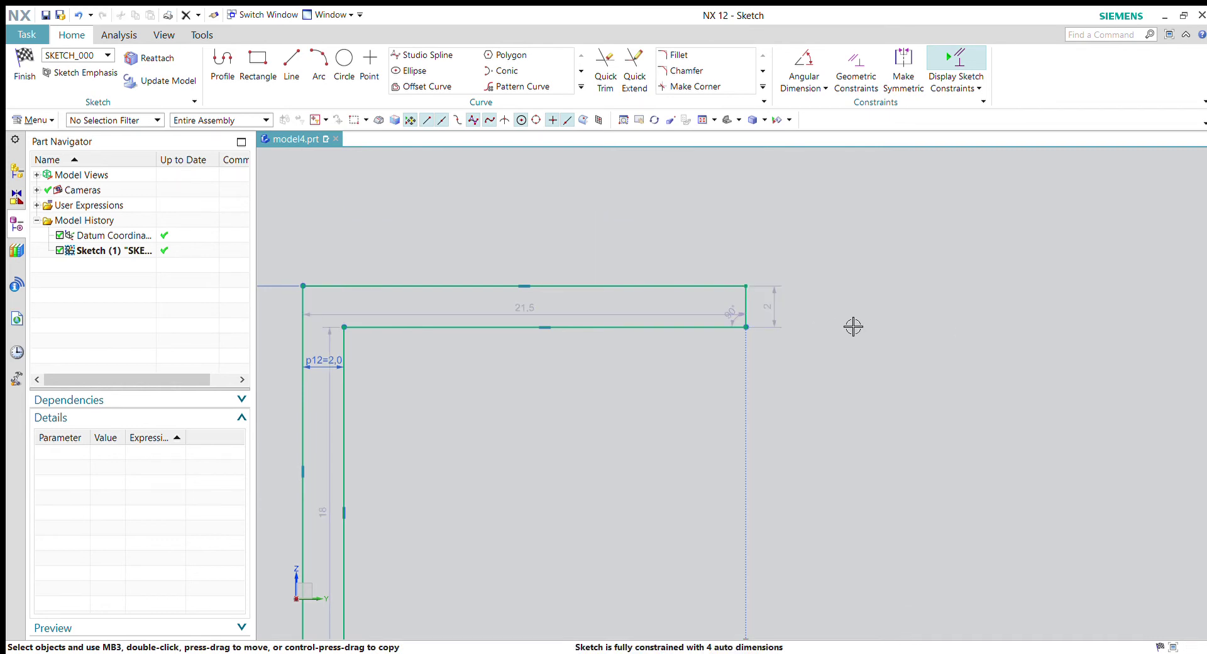
Fillet the outer corner between the outer vertical line and the upper horizontal line with a radius of about 1.7
{"action": "scroll", "coordinate": [693, 348], "scroll_direction": "down", "scroll_amount": 5}
{"action": "scroll", "coordinate": [531, 339], "scroll_direction": "up", "scroll_amount": 8}
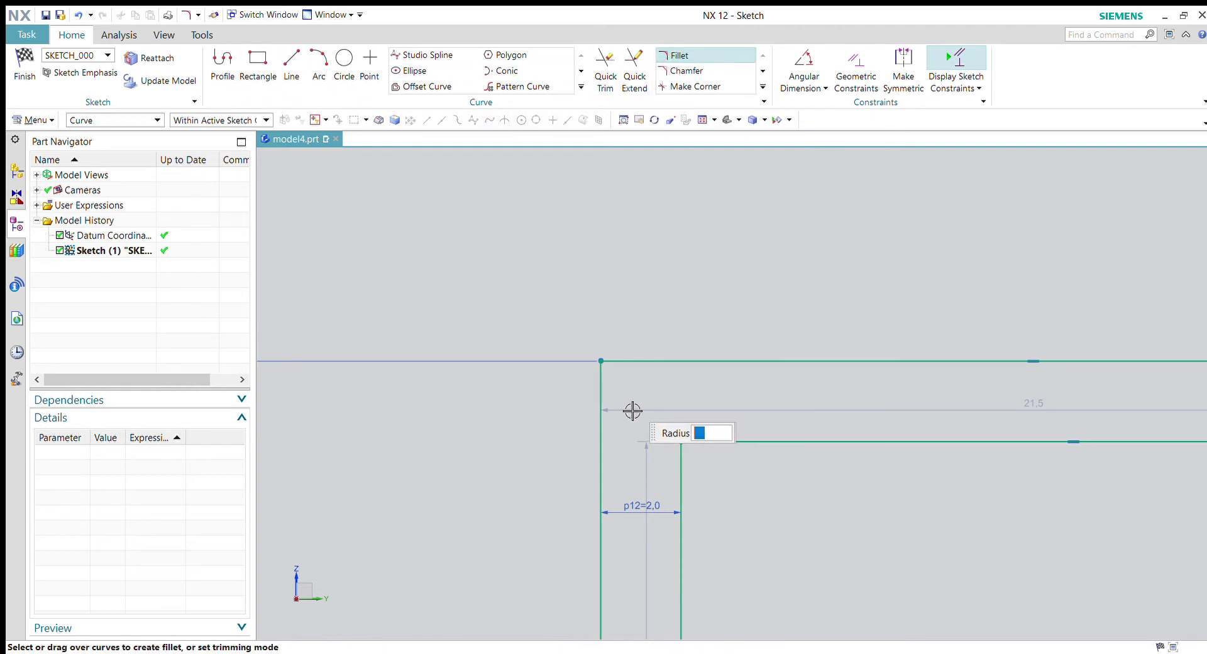
{"action": "left_click", "coordinate": [601, 399]}
{"action": "left_click", "coordinate": [647, 362]}
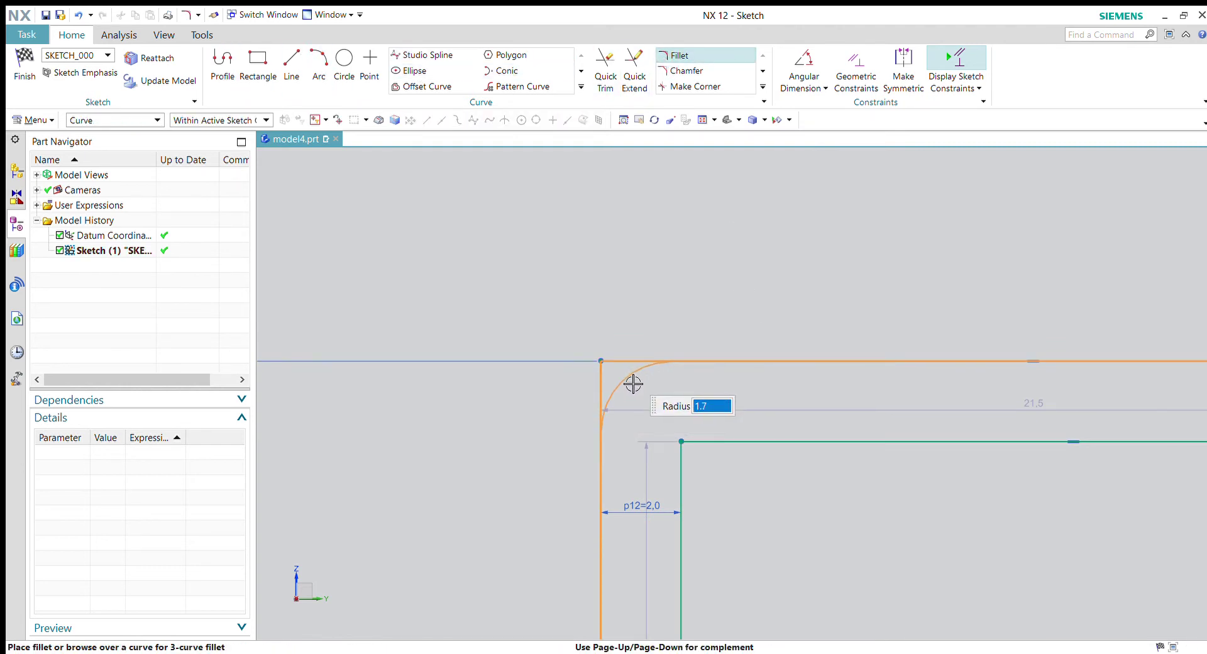
{"action": "left_click", "coordinate": [655, 393]}
{"action": "key", "text": "Escape"}
{"action": "scroll", "coordinate": [521, 403], "scroll_direction": "down", "scroll_amount": 3}
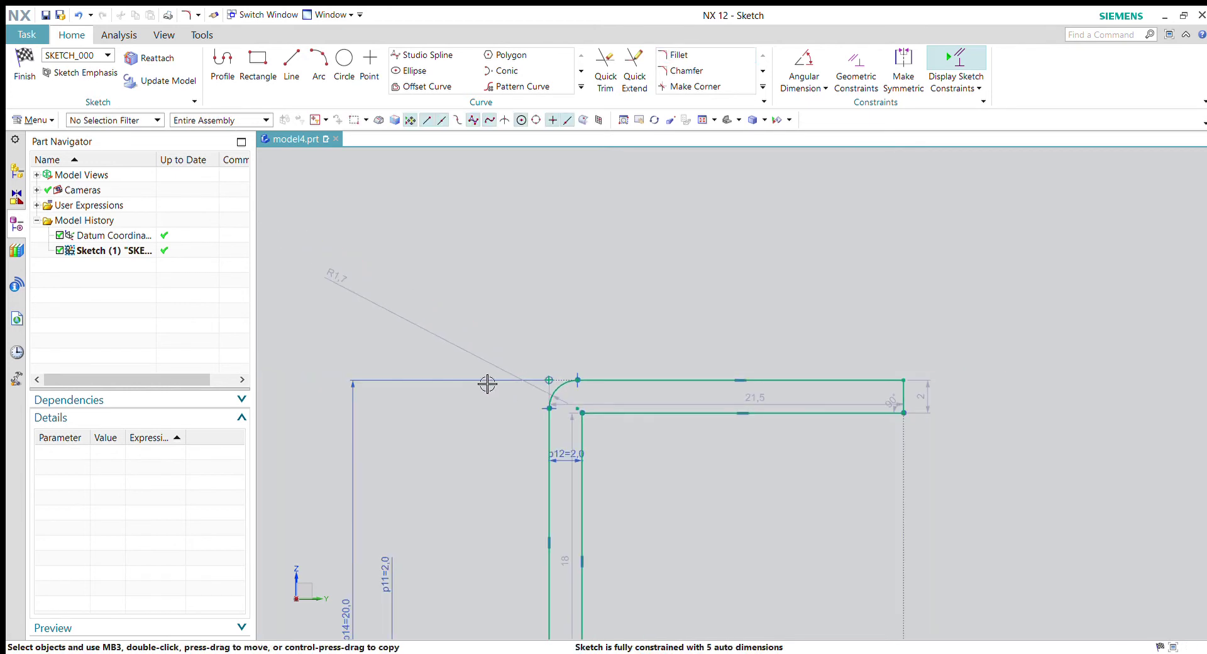
Set the radius of the fillet at the profile's outer upper corner to 2
{"action": "double_click", "coordinate": [445, 337]}
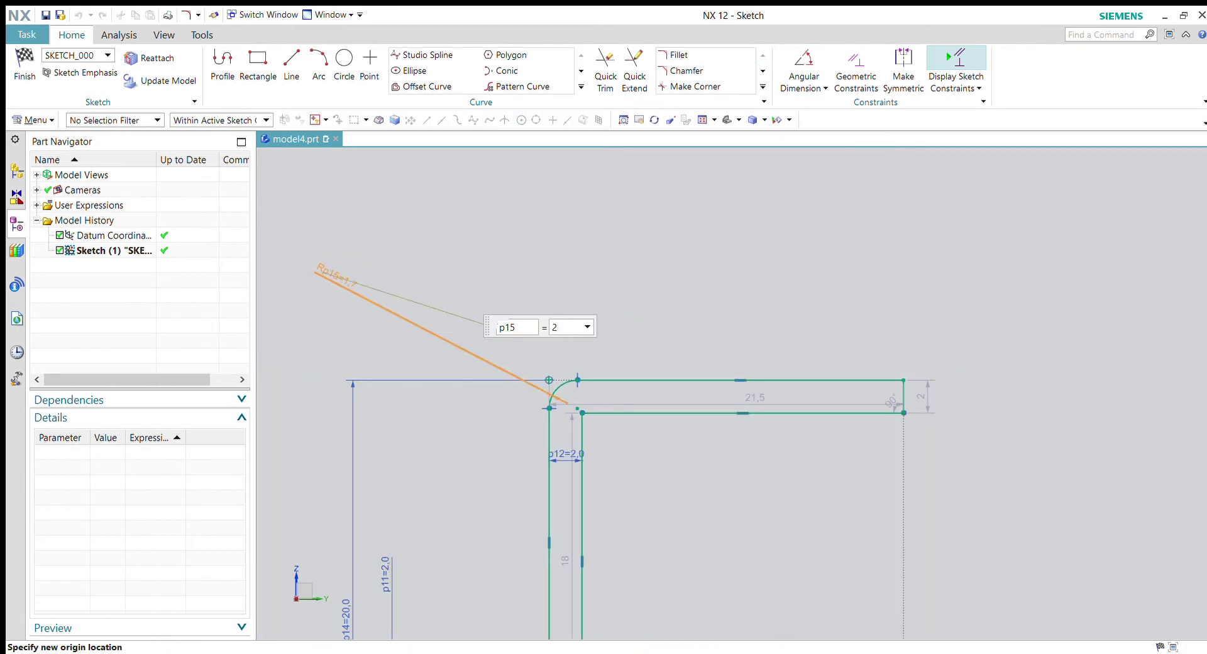
{"action": "key", "text": "Return"}
{"action": "middle_click", "coordinate": [482, 601]}
{"action": "scroll", "coordinate": [690, 516], "scroll_direction": "down", "scroll_amount": 4}
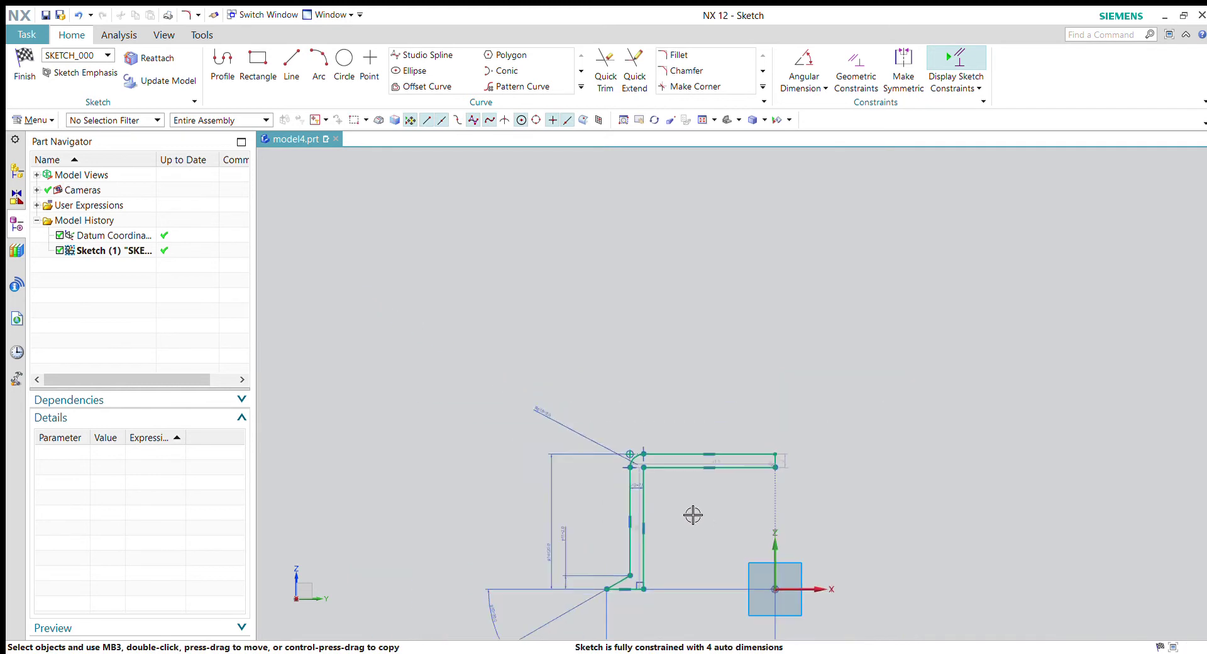
{"action": "scroll", "coordinate": [692, 515], "scroll_direction": "up", "scroll_amount": 2}
{"action": "scroll", "coordinate": [694, 516], "scroll_direction": "down", "scroll_amount": 3}
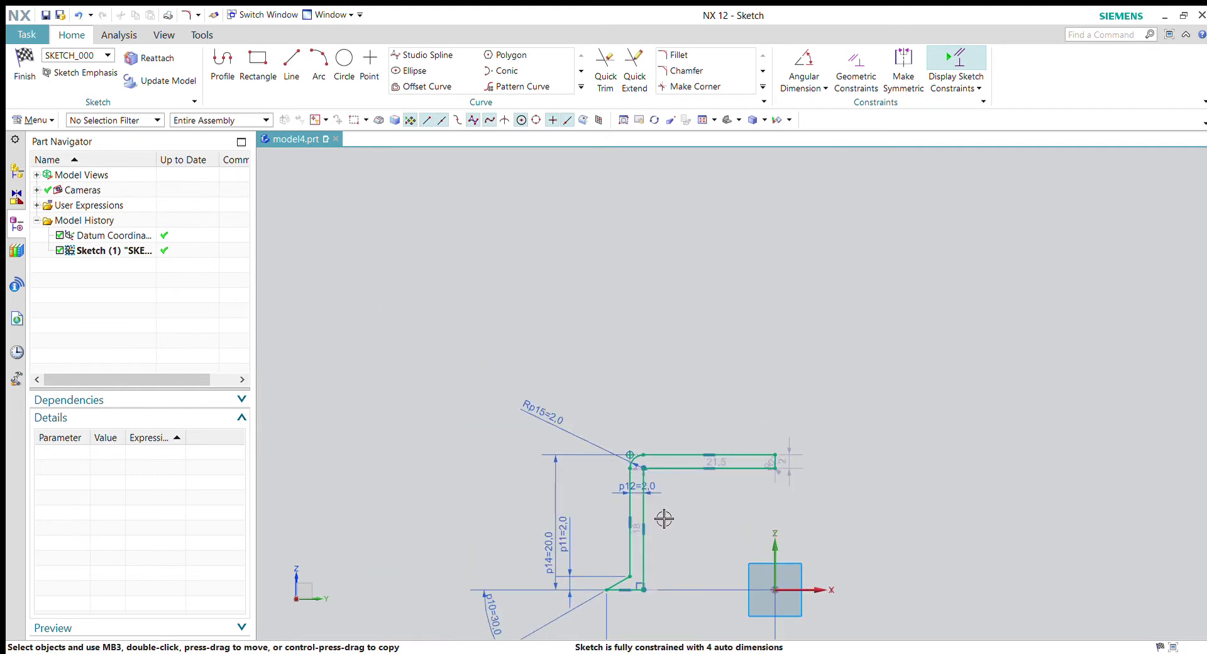
Move the horizontal wall-thickness dimension clear of the vertical wall and finish the profile sketch
{"action": "left_click_drag", "start_coordinate": [658, 499], "coordinate": [732, 506]}
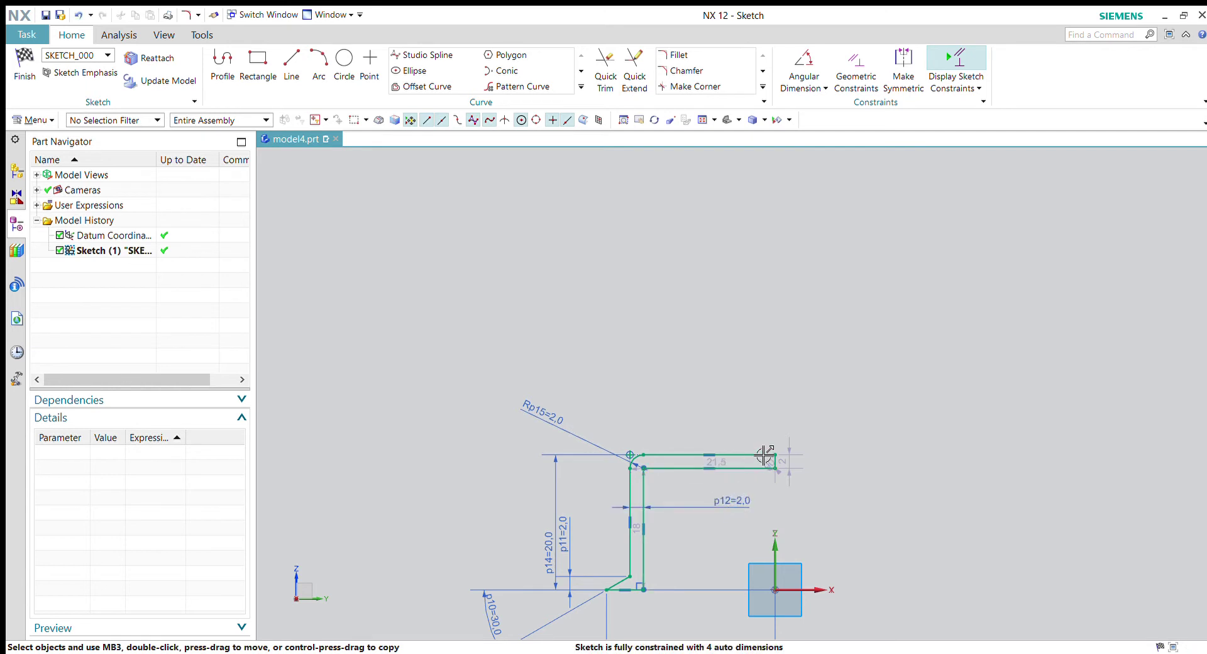
{"action": "scroll", "coordinate": [764, 454], "scroll_direction": "up", "scroll_amount": 5}
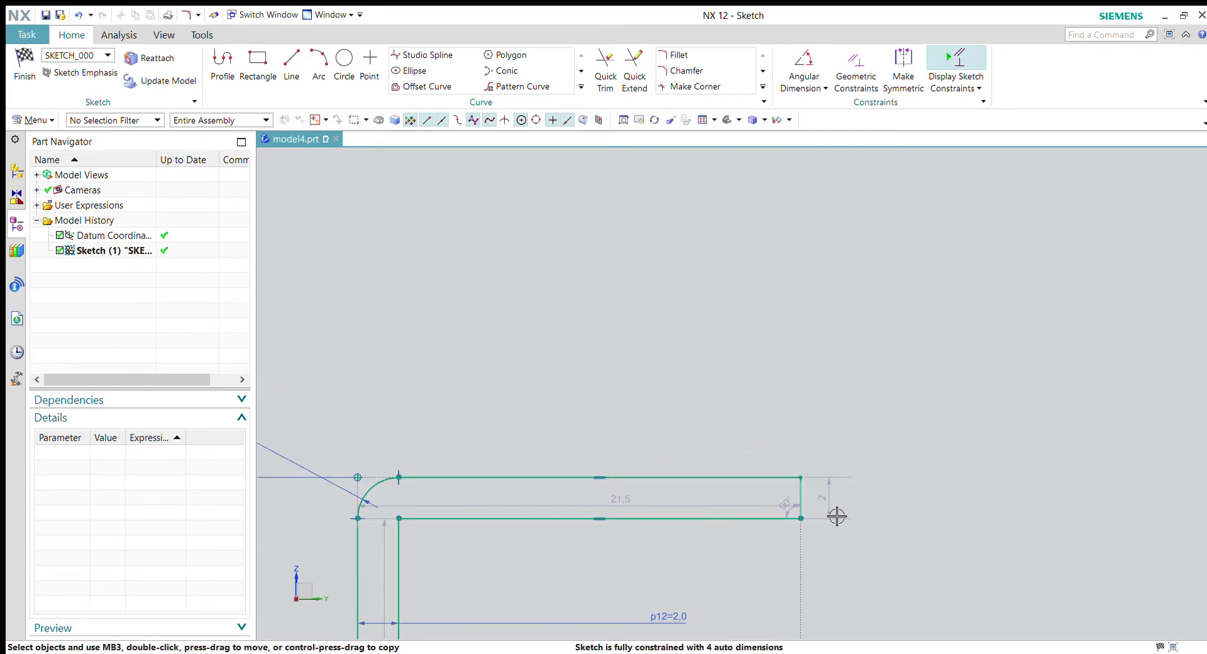
{"action": "scroll", "coordinate": [836, 515], "scroll_direction": "down", "scroll_amount": 3}
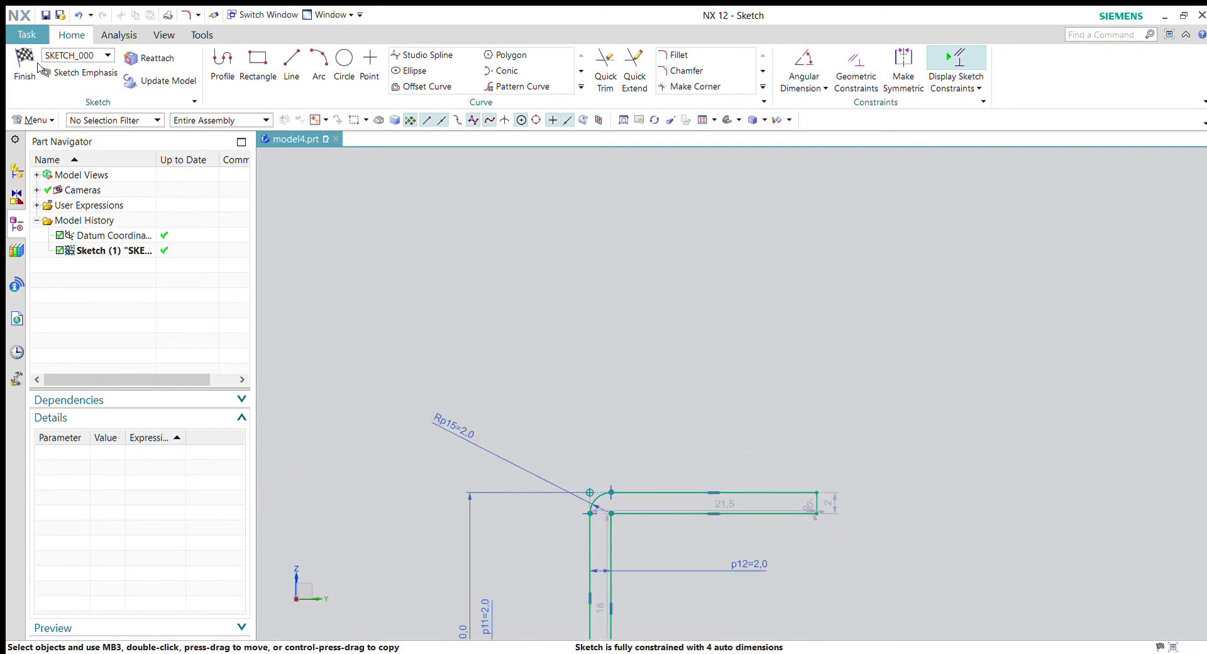
{"action": "left_click", "coordinate": [37, 64]}
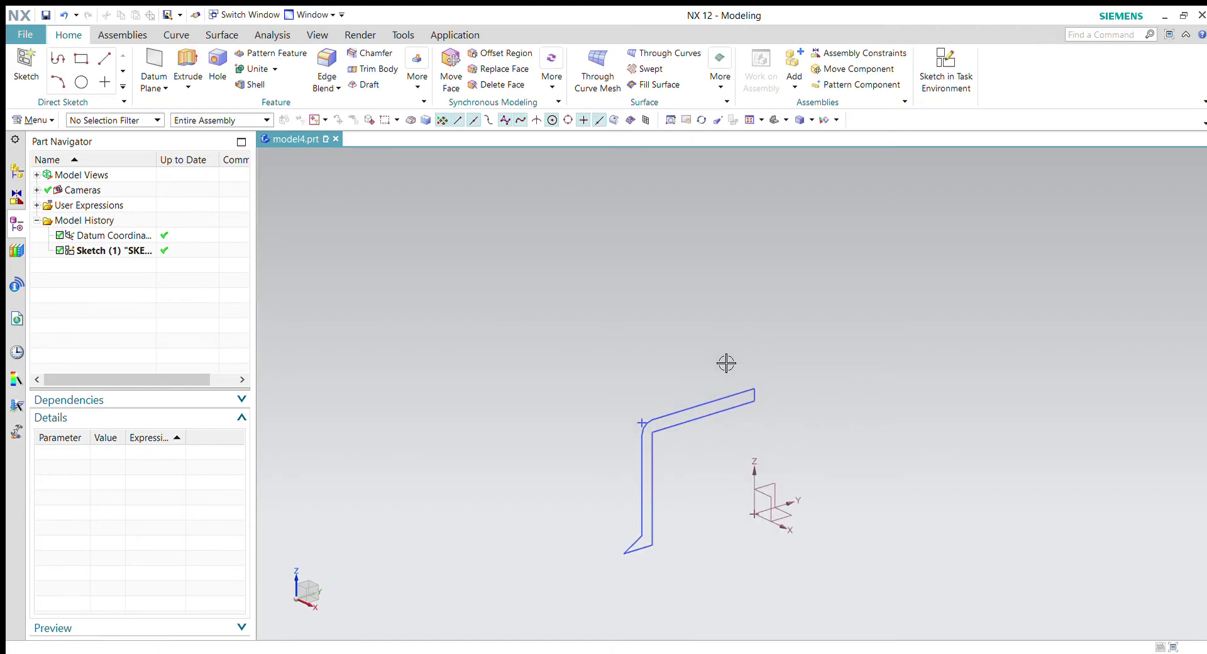
Revolve the closed profile 360 degrees about the datum Z axis into a solid cap
{"action": "middle_click_drag", "start_coordinate": [721, 472], "coordinate": [665, 479], "text": "shift"}
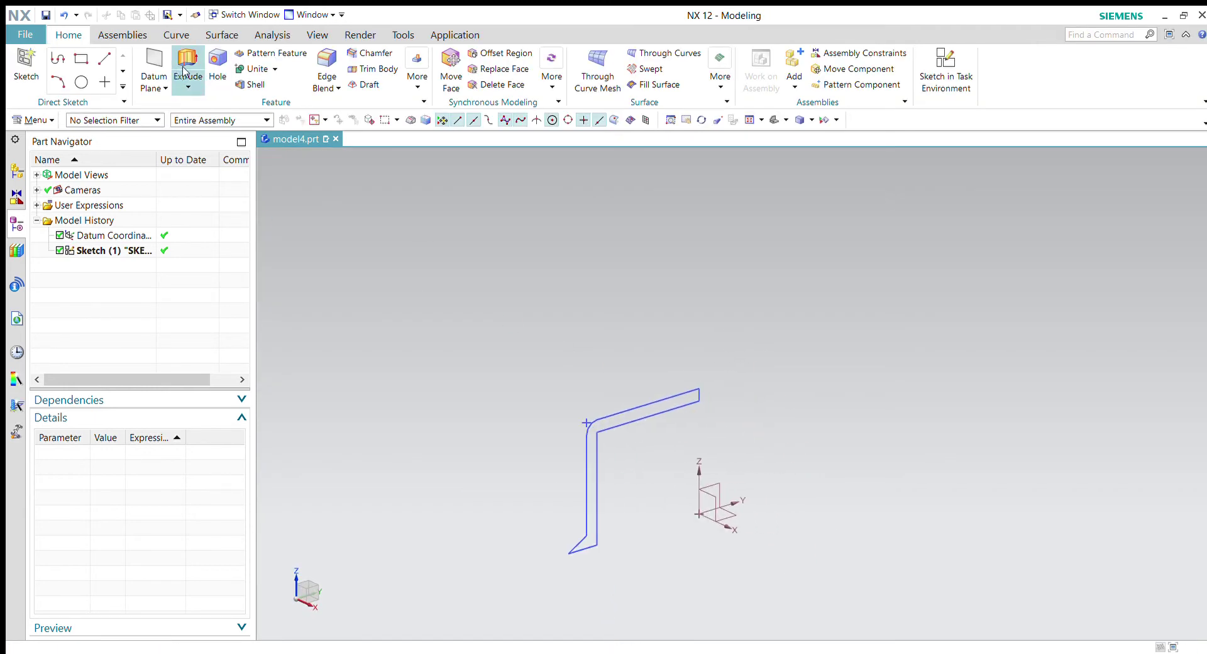
{"action": "left_click", "coordinate": [188, 88]}
{"action": "left_click", "coordinate": [189, 131]}
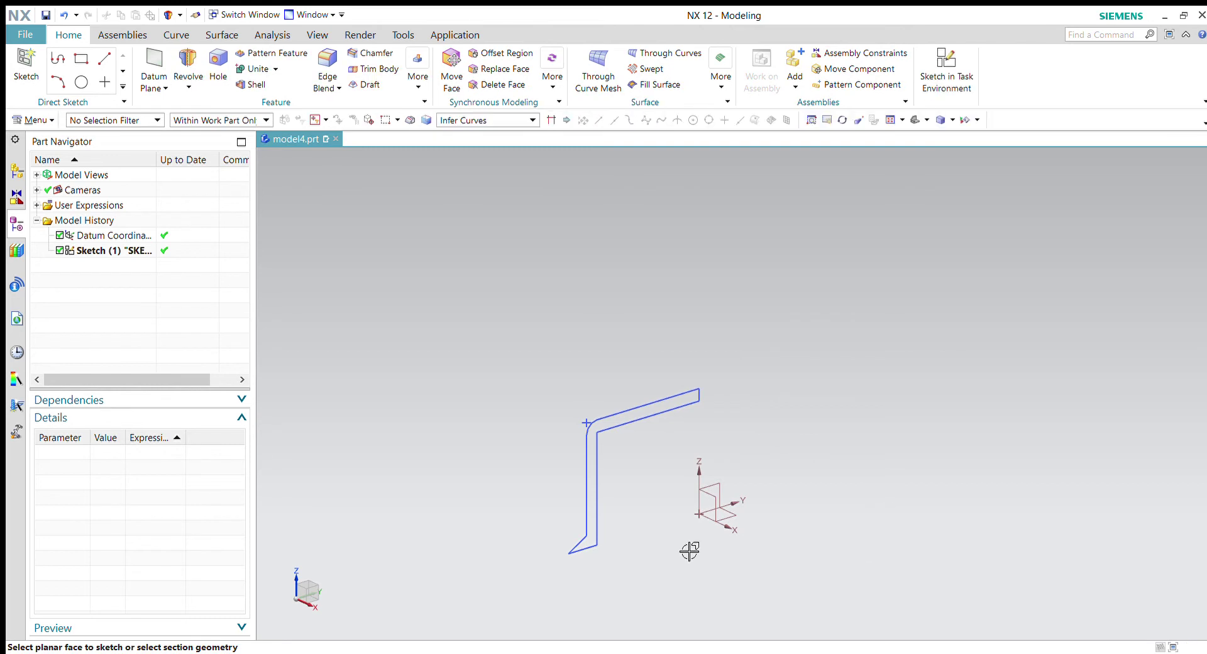
{"action": "left_click", "coordinate": [604, 483]}
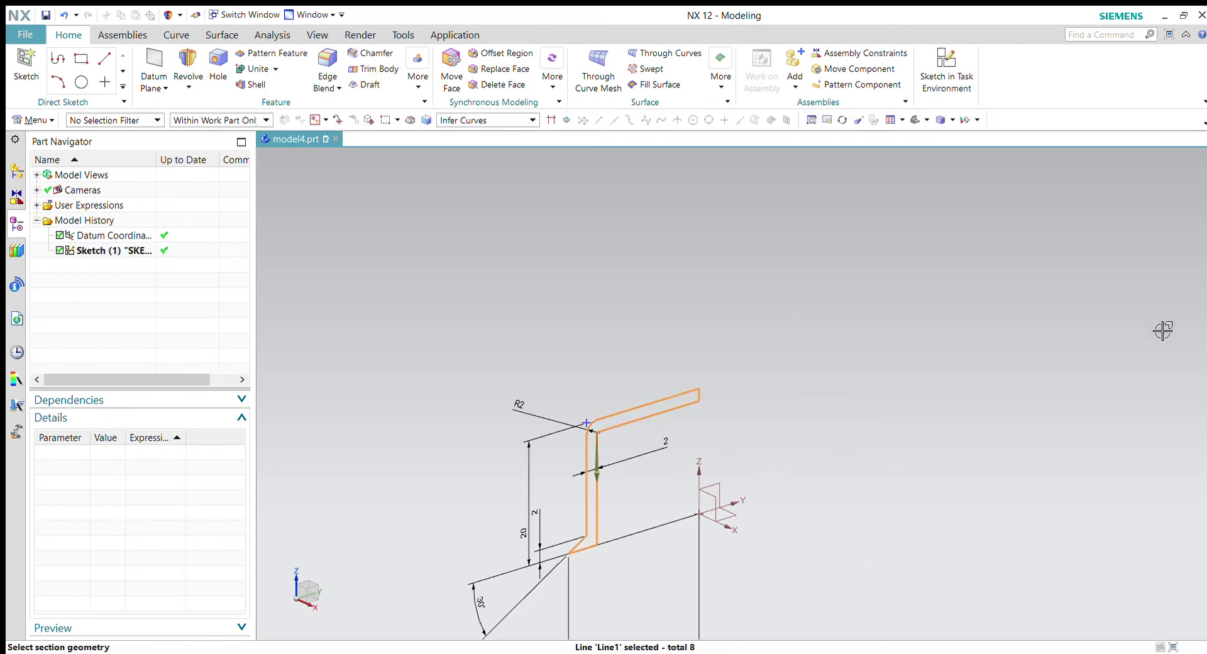
{"action": "middle_click", "coordinate": [652, 459]}
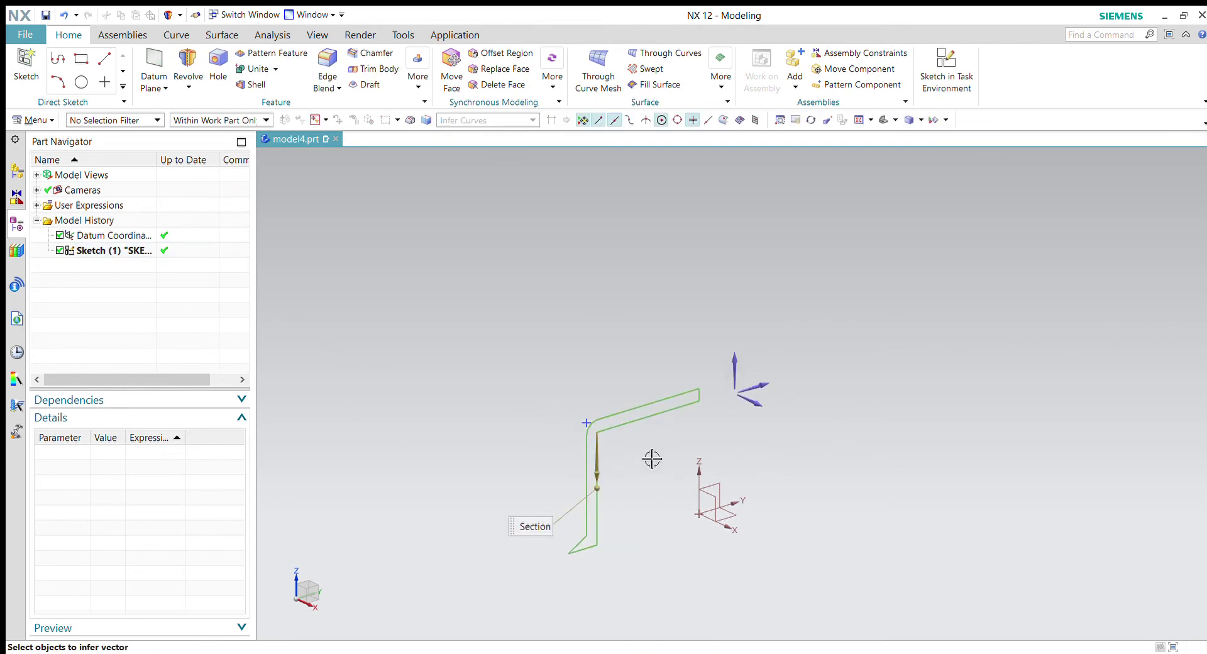
{"action": "left_click", "coordinate": [702, 479]}
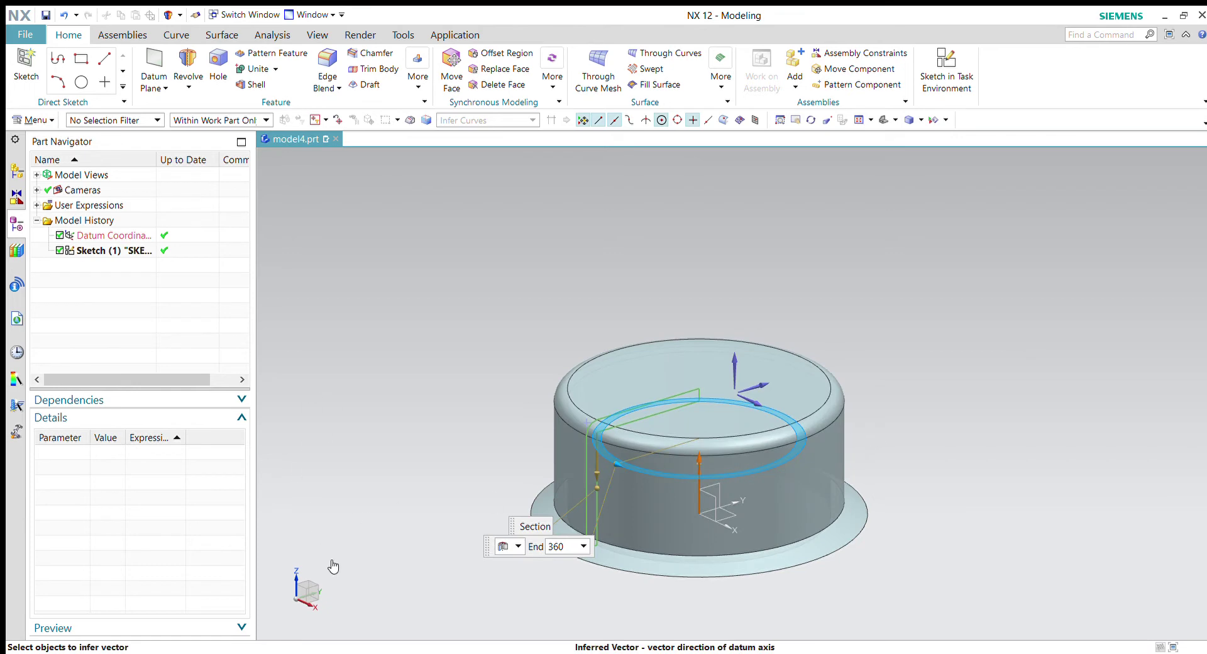
{"action": "middle_click", "coordinate": [809, 541]}
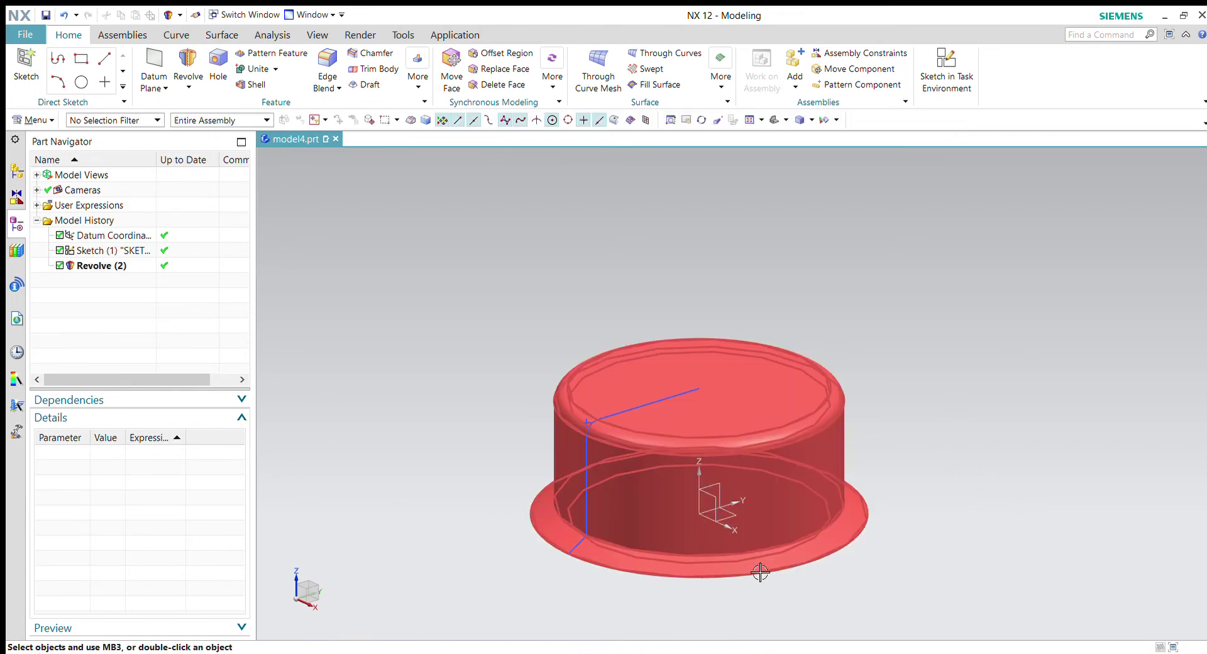
Start a new sketch in the task environment on the datum coordinate system's XY plane
{"action": "mouse_move", "coordinate": [763, 567]}
{"action": "middle_mouse_down"}
{"action": "mouse_move", "coordinate": [789, 538]}
{"action": "mouse_move", "coordinate": [781, 500]}
{"action": "mouse_move", "coordinate": [764, 582]}
{"action": "middle_mouse_up"}
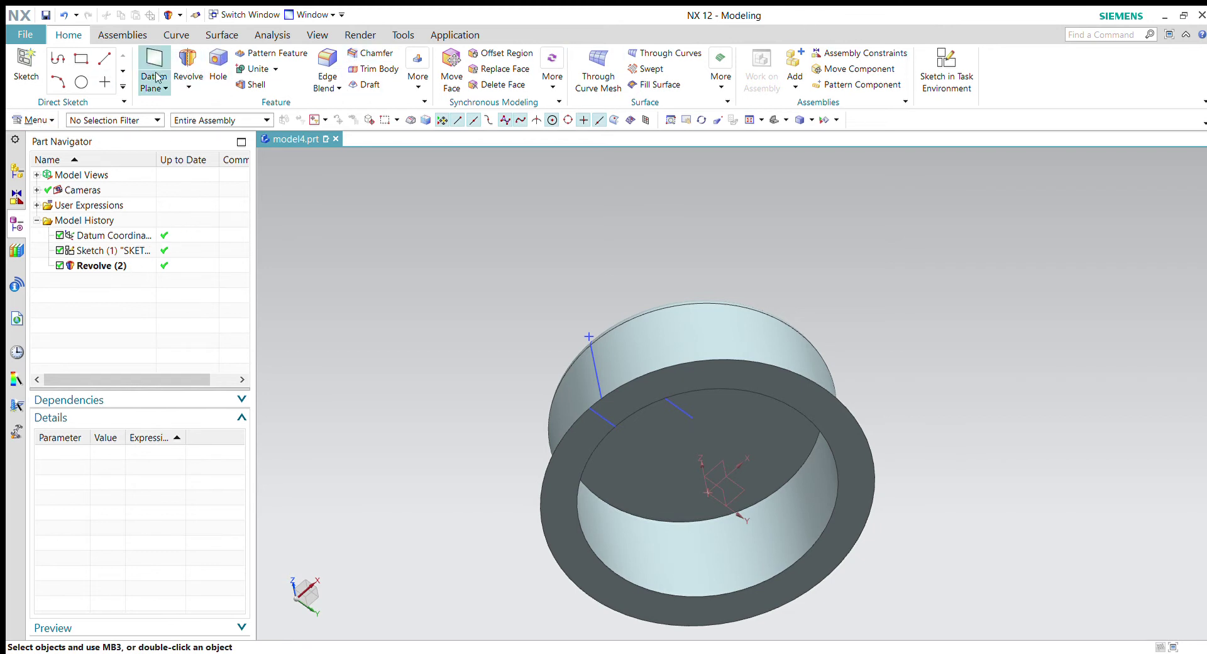
{"action": "left_click", "coordinate": [122, 35]}
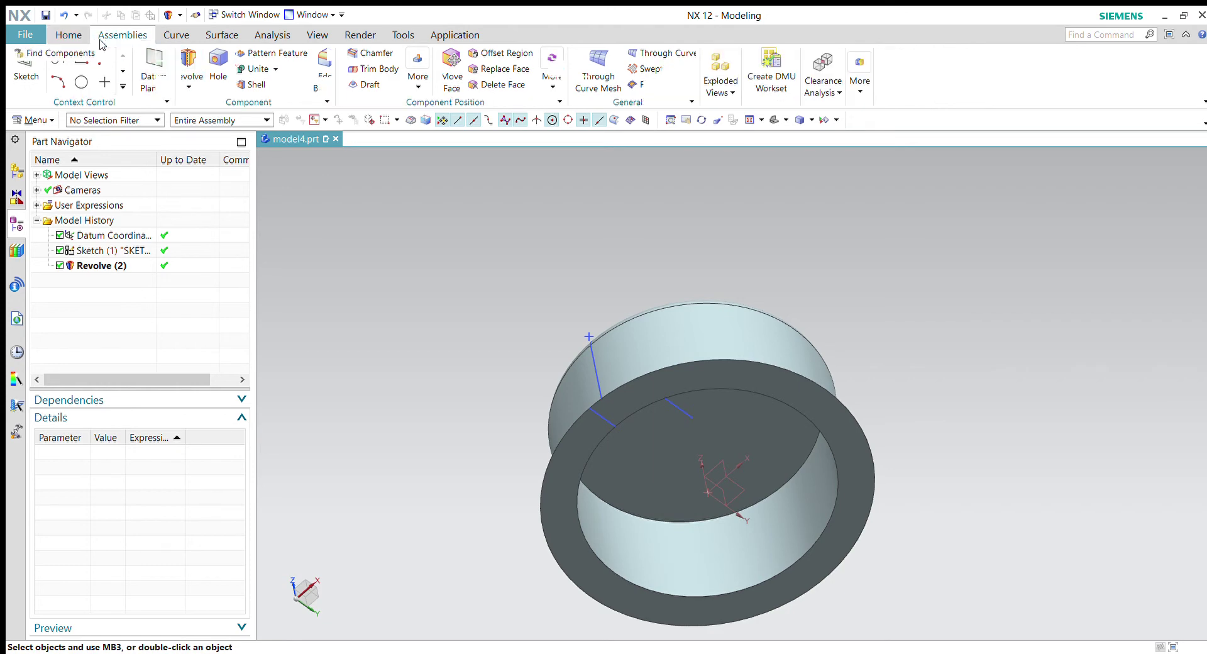
{"action": "left_click", "coordinate": [176, 34]}
{"action": "left_click", "coordinate": [73, 34]}
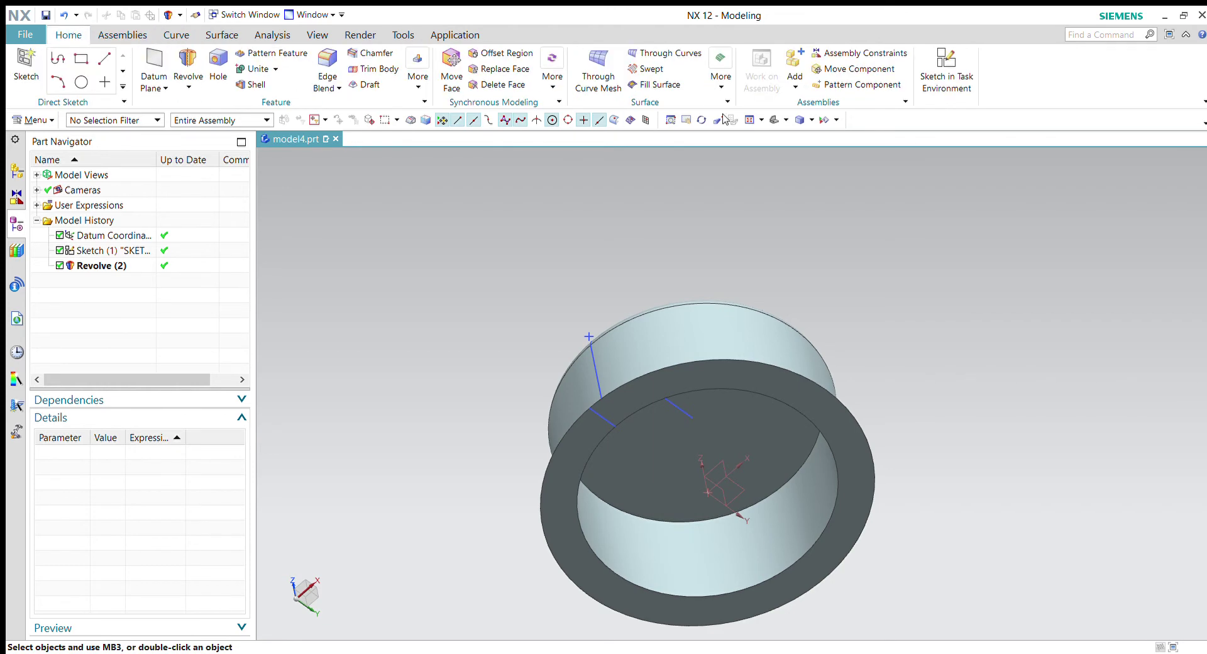
{"action": "left_click", "coordinate": [946, 72]}
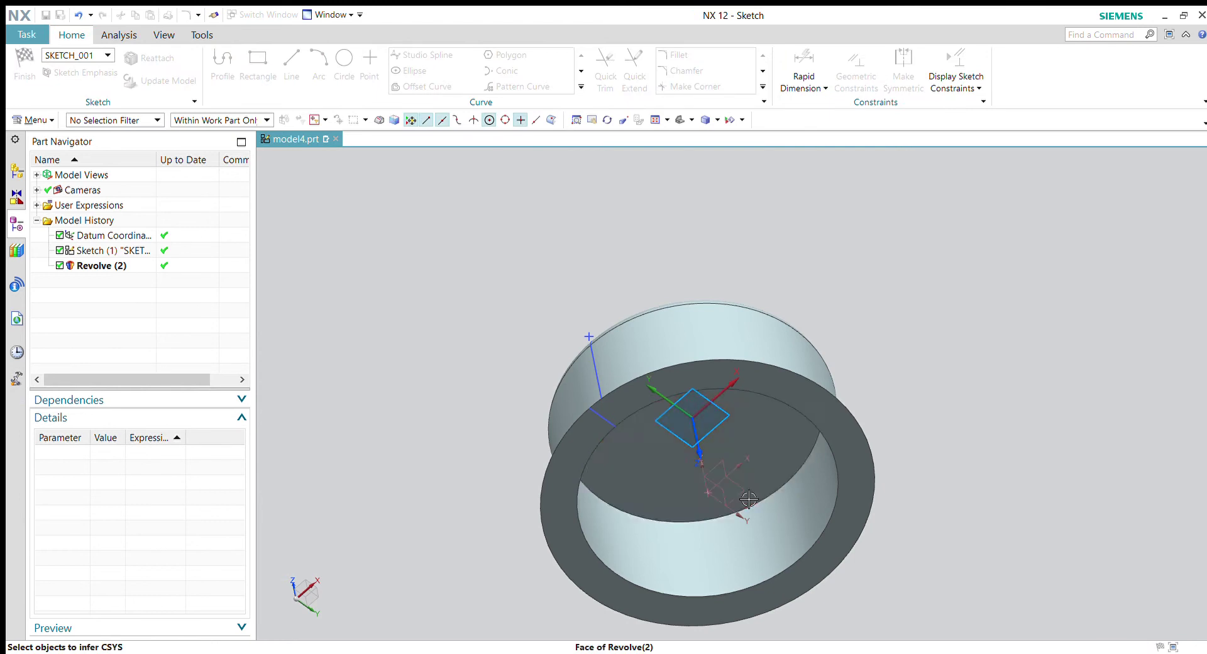
{"action": "left_click", "coordinate": [701, 493]}
{"action": "middle_click", "coordinate": [374, 425]}
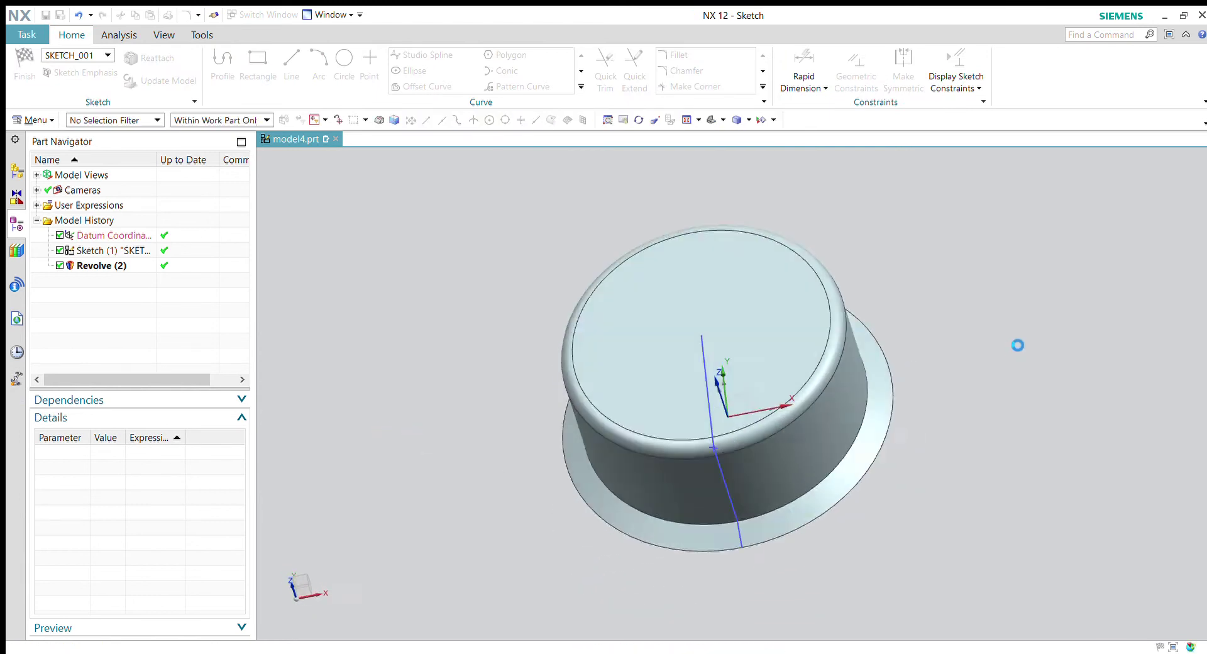
Draw two concentric circles centred on the origin, about 13.3 and 7 in diameter
{"action": "left_click", "coordinate": [340, 64]}
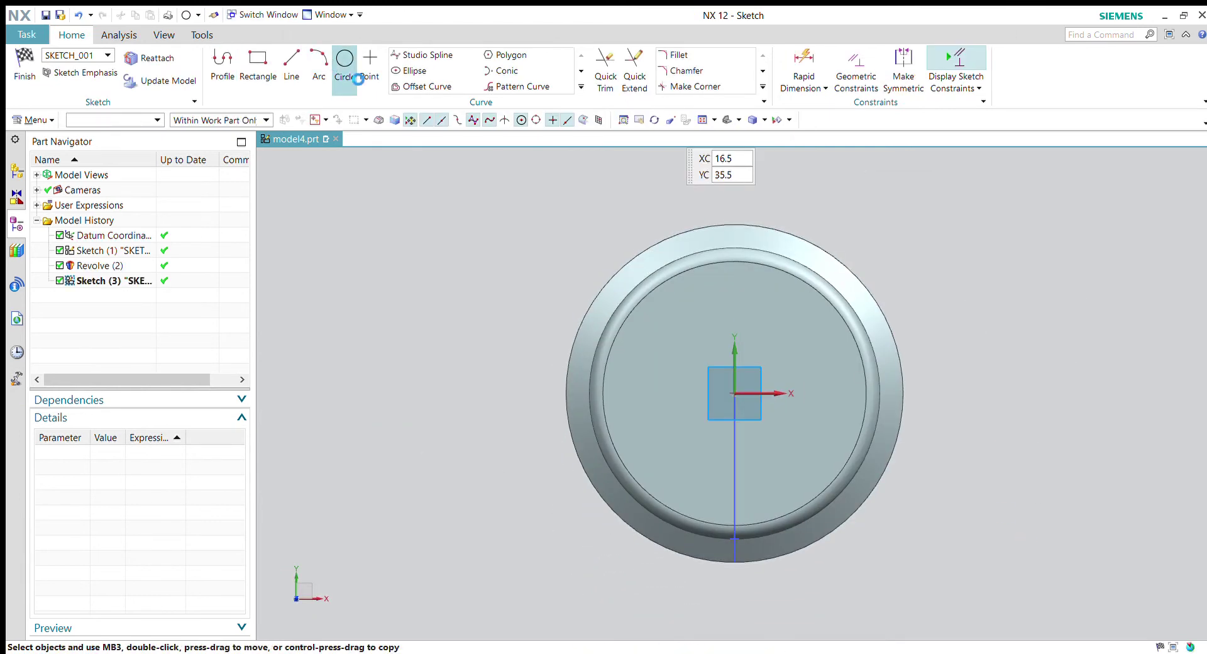
{"action": "left_click", "coordinate": [740, 402]}
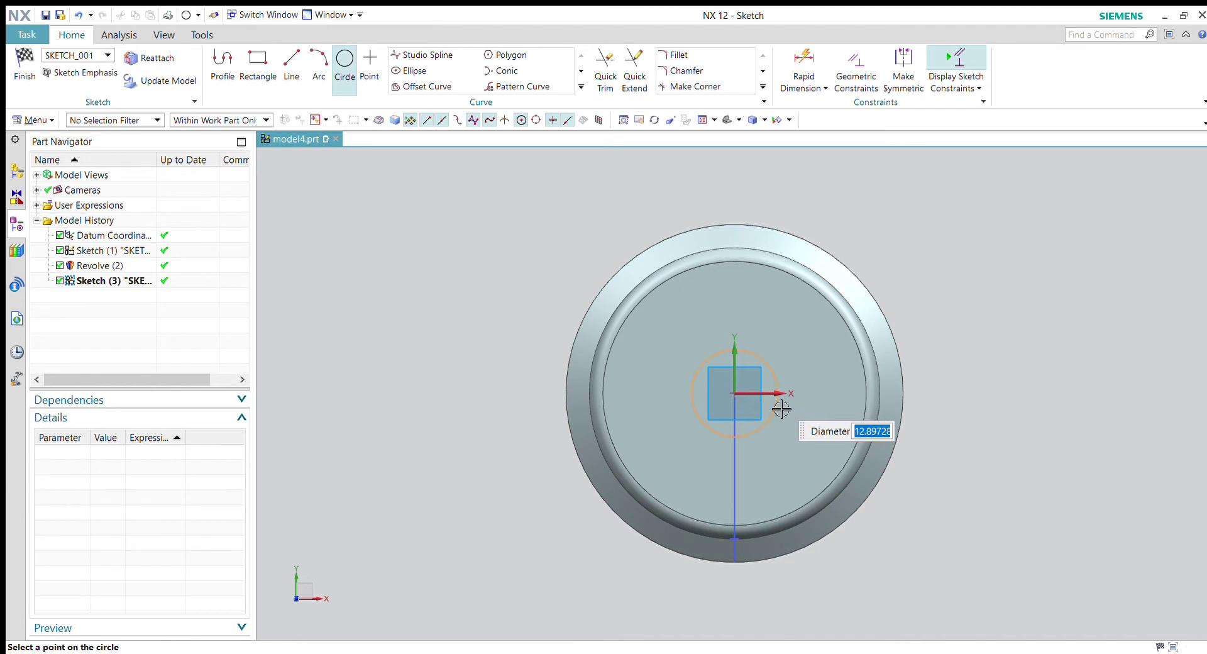
{"action": "left_click", "coordinate": [778, 409]}
{"action": "key", "text": "Escape"}
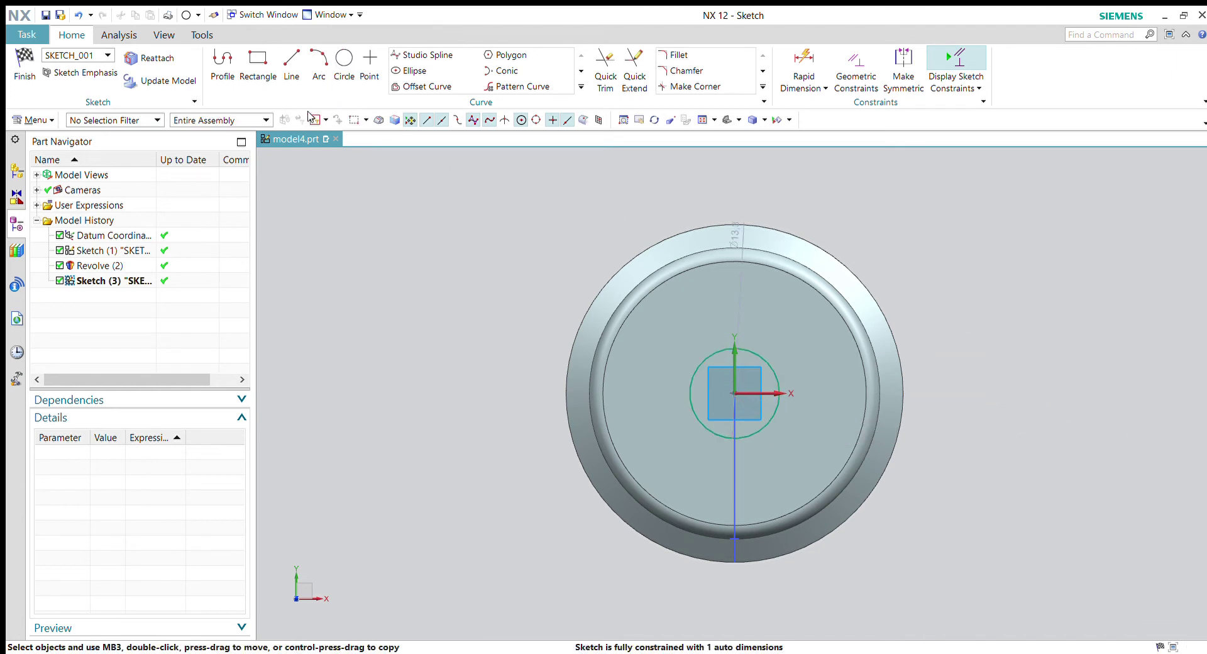
{"action": "left_click", "coordinate": [345, 63]}
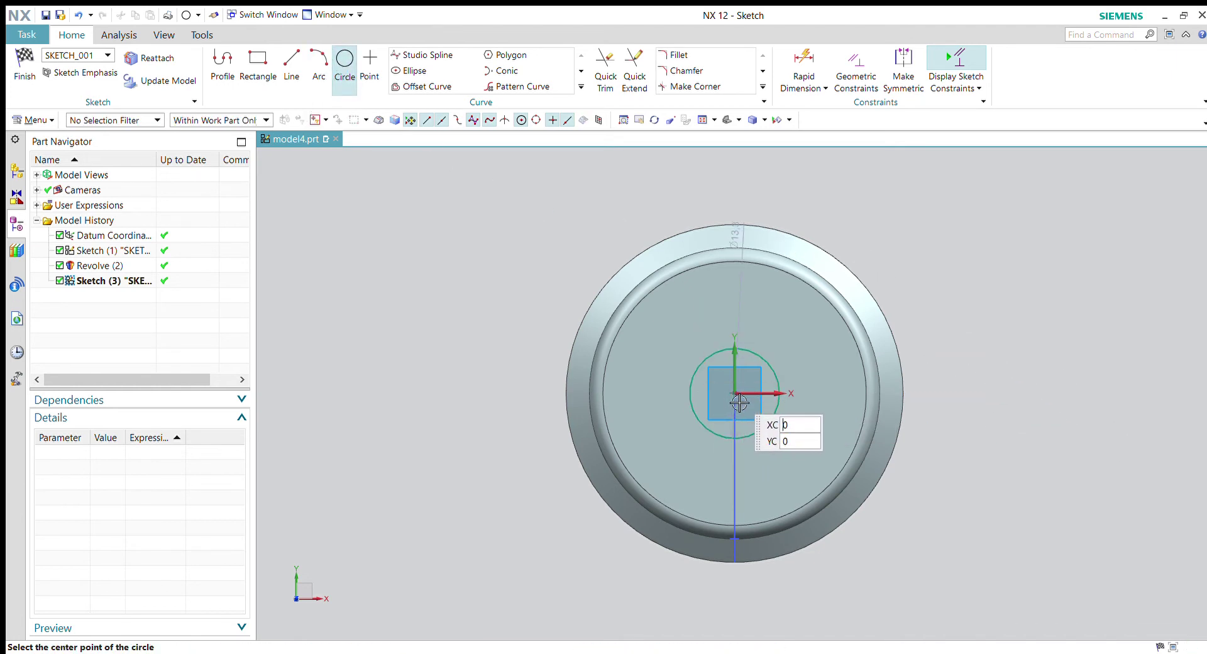
{"action": "left_click", "coordinate": [737, 397]}
{"action": "left_click", "coordinate": [760, 409]}
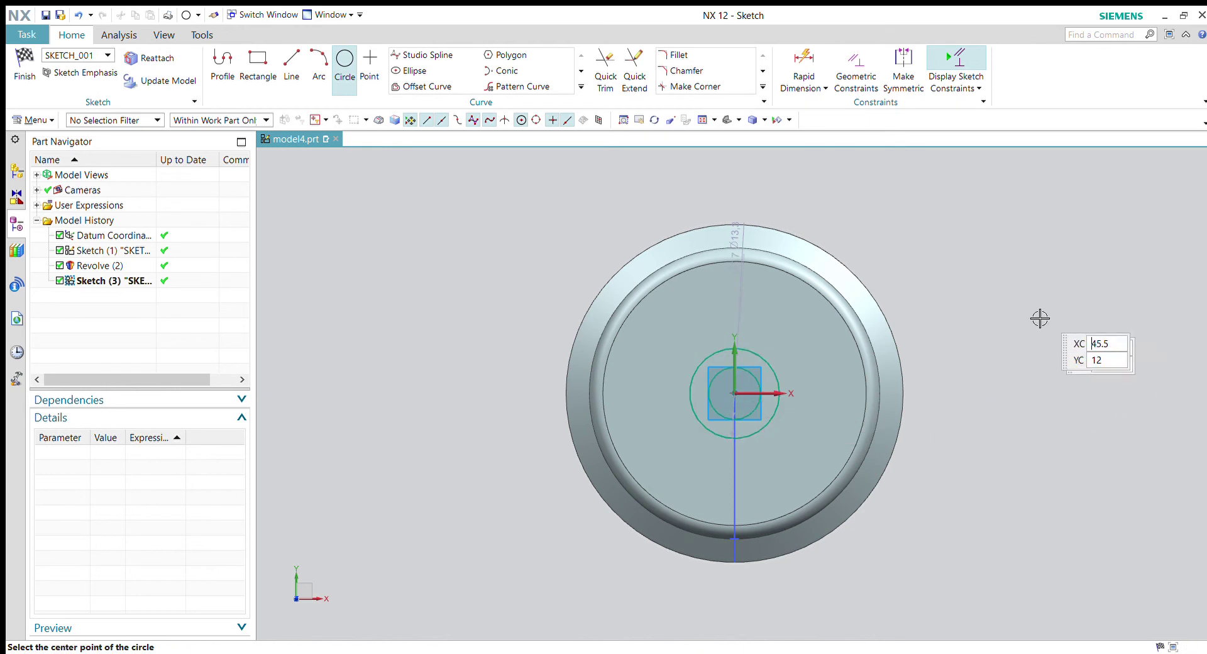
{"action": "key", "text": "Escape"}
Move the outer circle's diameter dimension outside the cap and set it to 12
{"action": "left_click_drag", "start_coordinate": [746, 226], "coordinate": [1064, 283]}
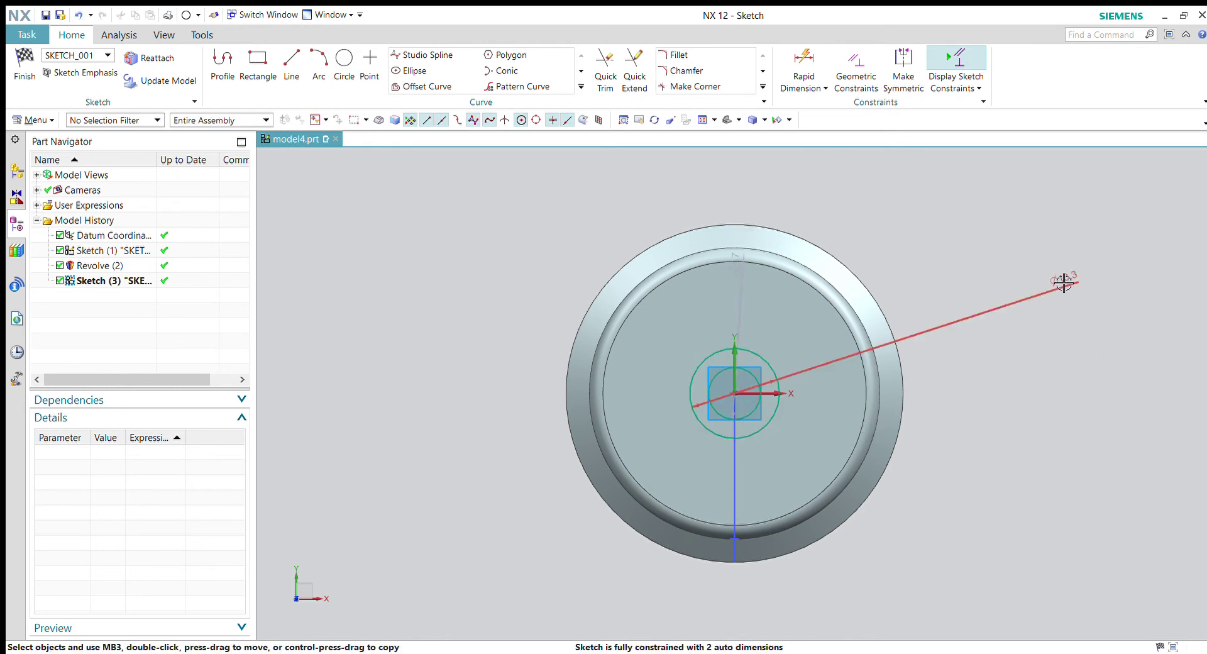
{"action": "double_click", "coordinate": [1064, 283]}
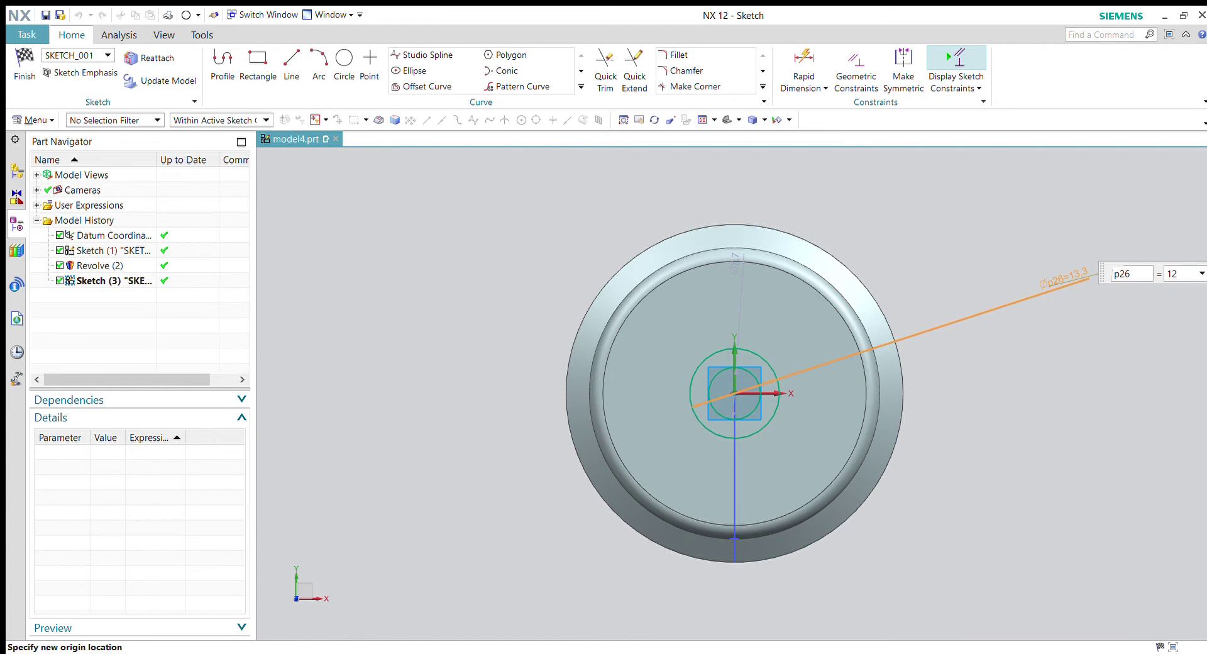
{"action": "key", "text": "Return"}
{"action": "middle_click", "coordinate": [464, 615]}
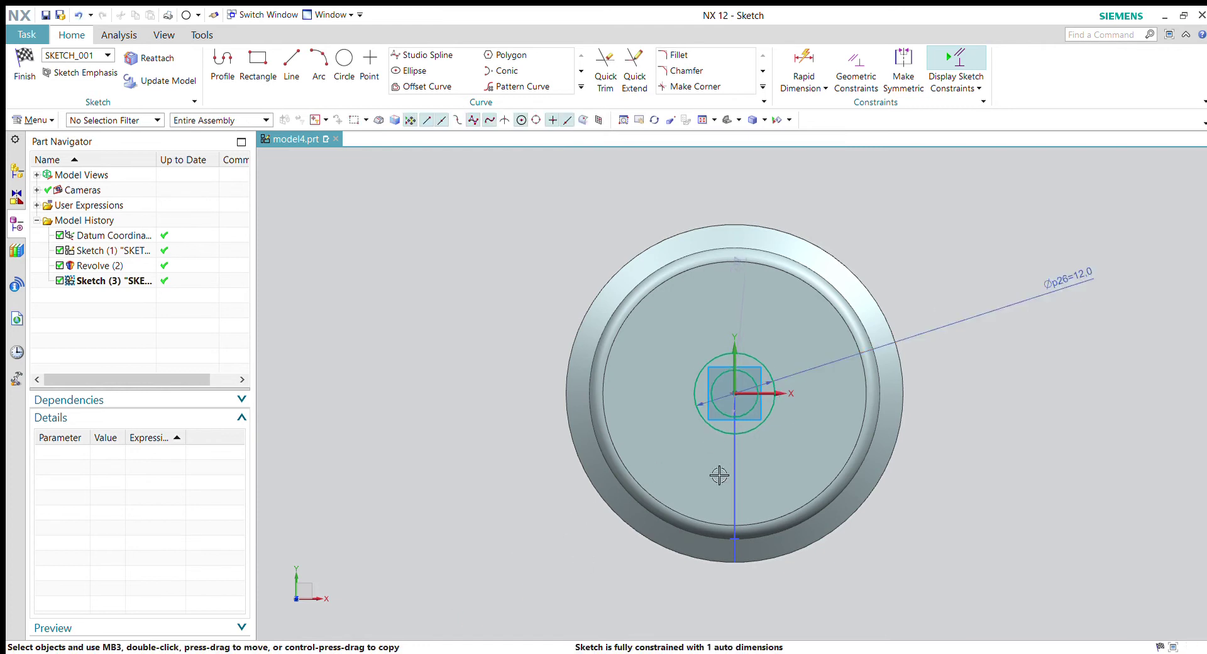
Set the inner circle's diameter to 8
{"action": "scroll", "coordinate": [832, 380], "scroll_direction": "up", "scroll_amount": 2}
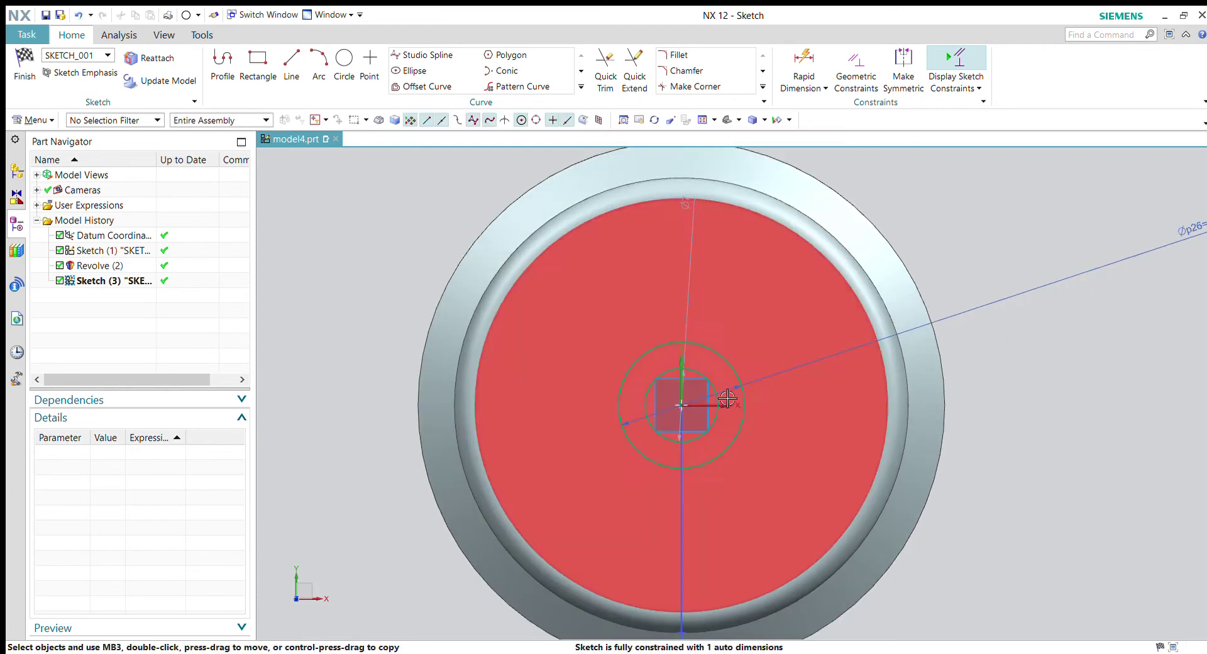
{"action": "double_click", "coordinate": [692, 280]}
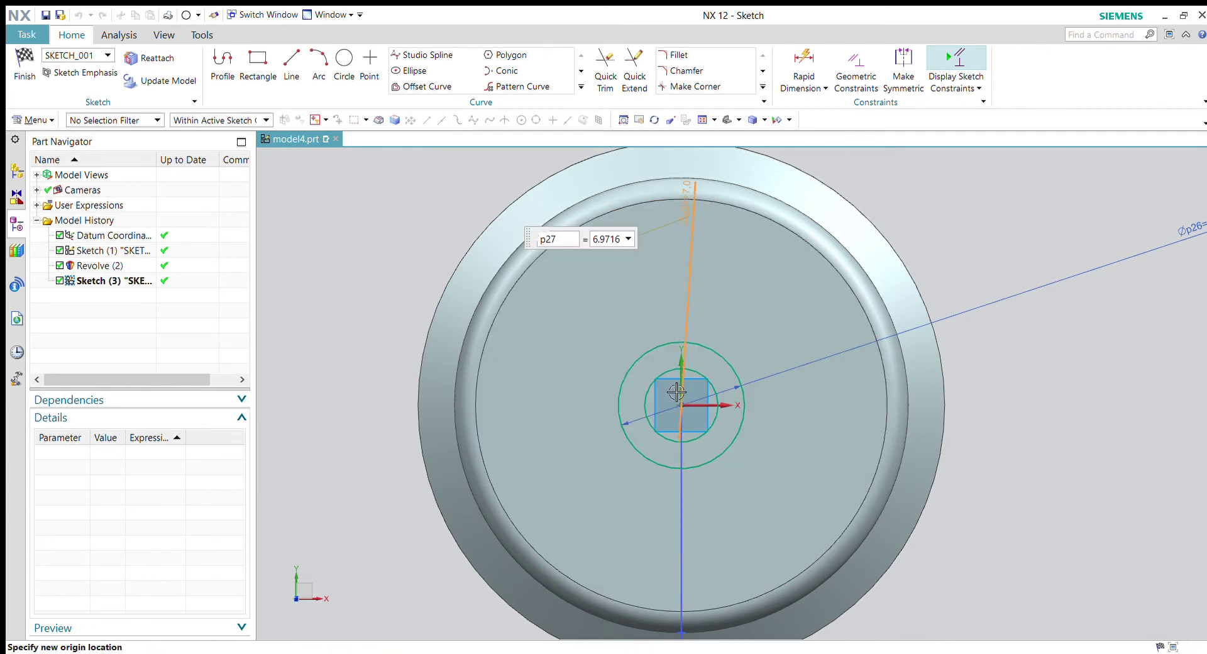
{"action": "type", "text": "8"}
{"action": "key", "text": "Return"}
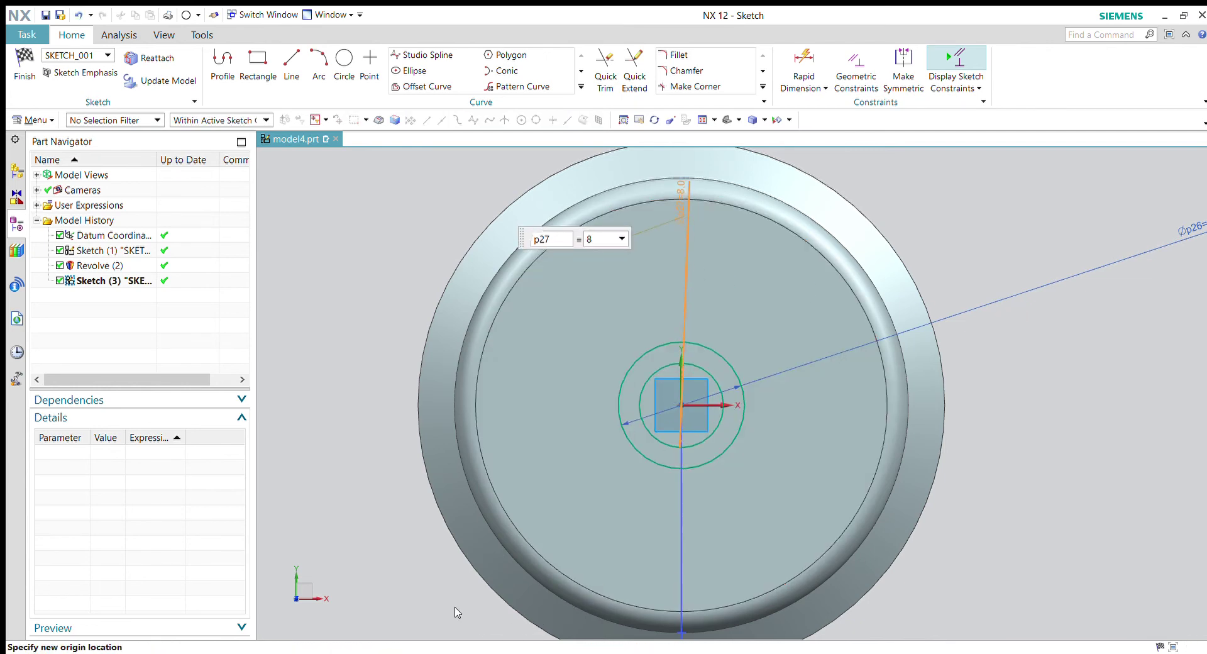
{"action": "scroll", "coordinate": [1094, 363], "scroll_direction": "up", "scroll_amount": 1}
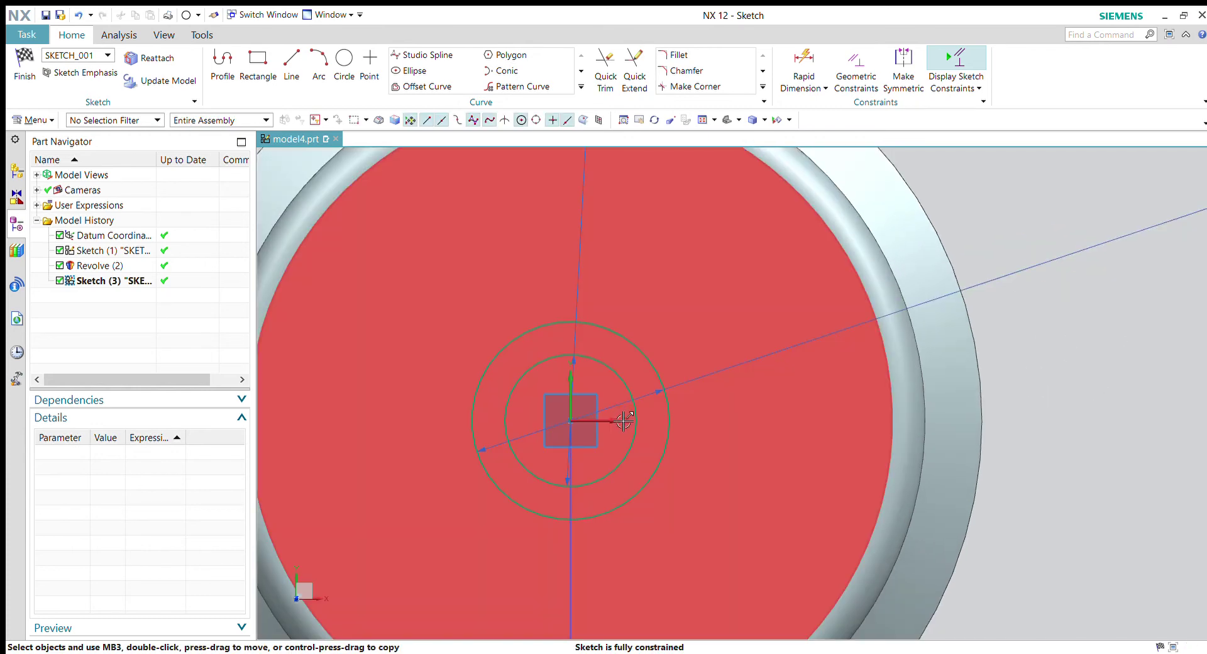
{"action": "scroll", "coordinate": [627, 414], "scroll_direction": "down", "scroll_amount": 1}
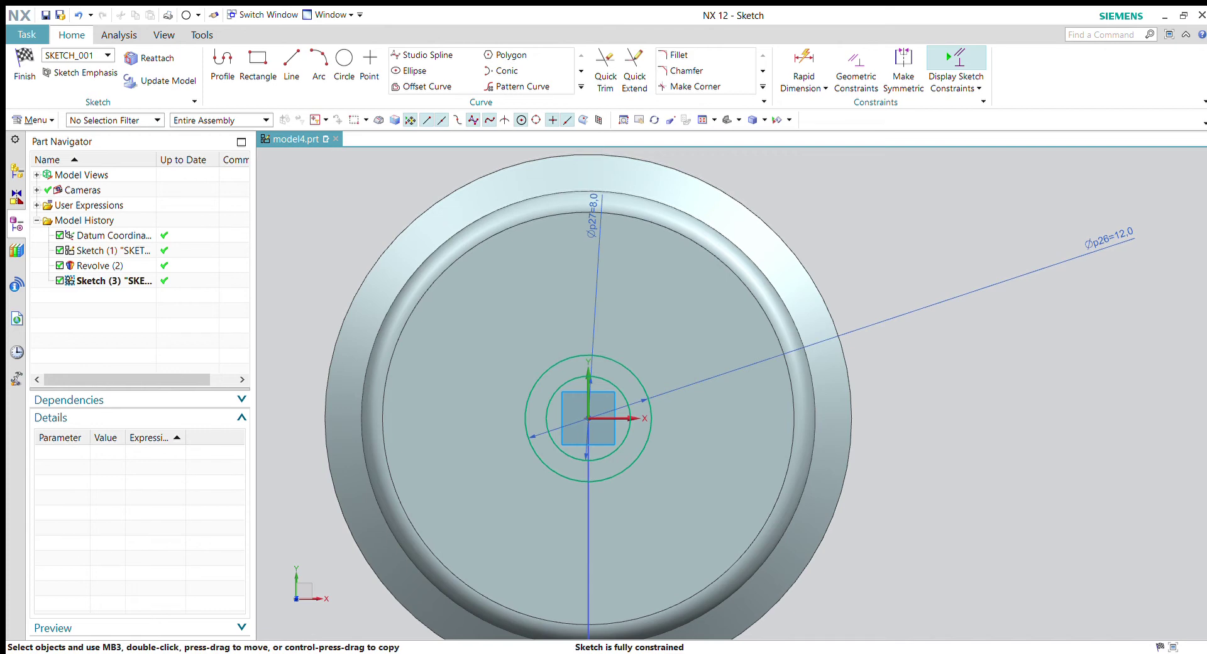
Draw a horizontal line about 2.5 long across the Y axis between the two circles, about 4.9 below the origin
{"action": "scroll", "coordinate": [710, 495], "scroll_direction": "up", "scroll_amount": 2}
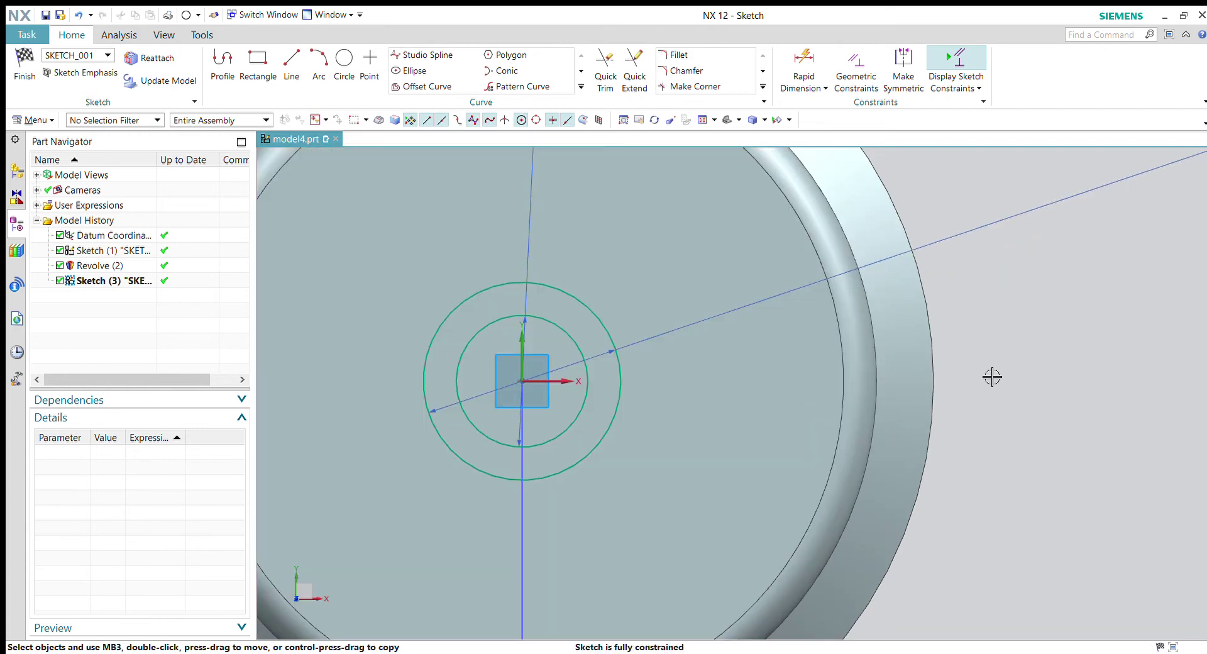
{"action": "left_click", "coordinate": [293, 67]}
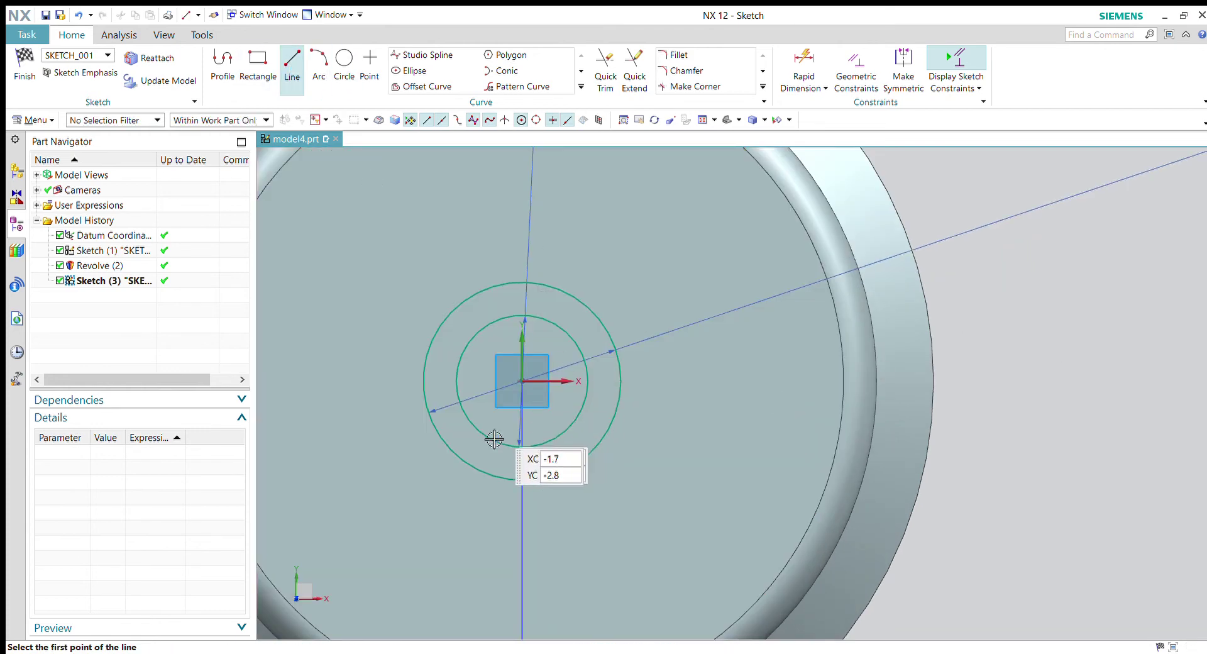
{"action": "left_click", "coordinate": [504, 463]}
{"action": "left_click", "coordinate": [545, 469]}
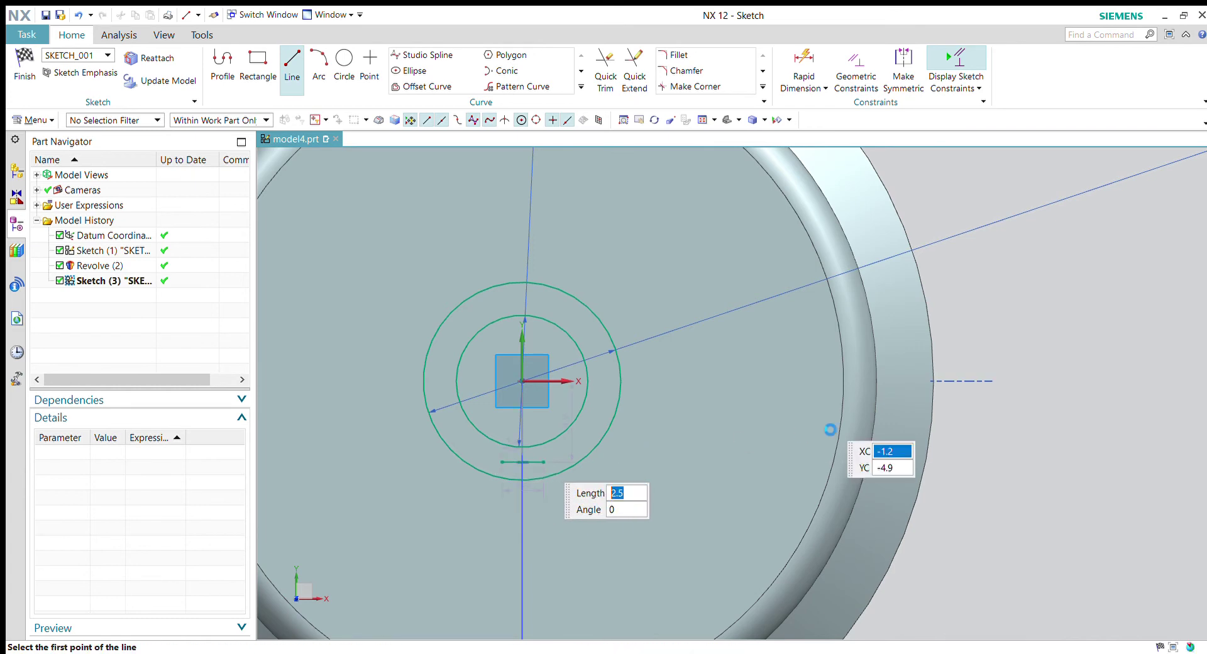
{"action": "key", "text": "Escape"}
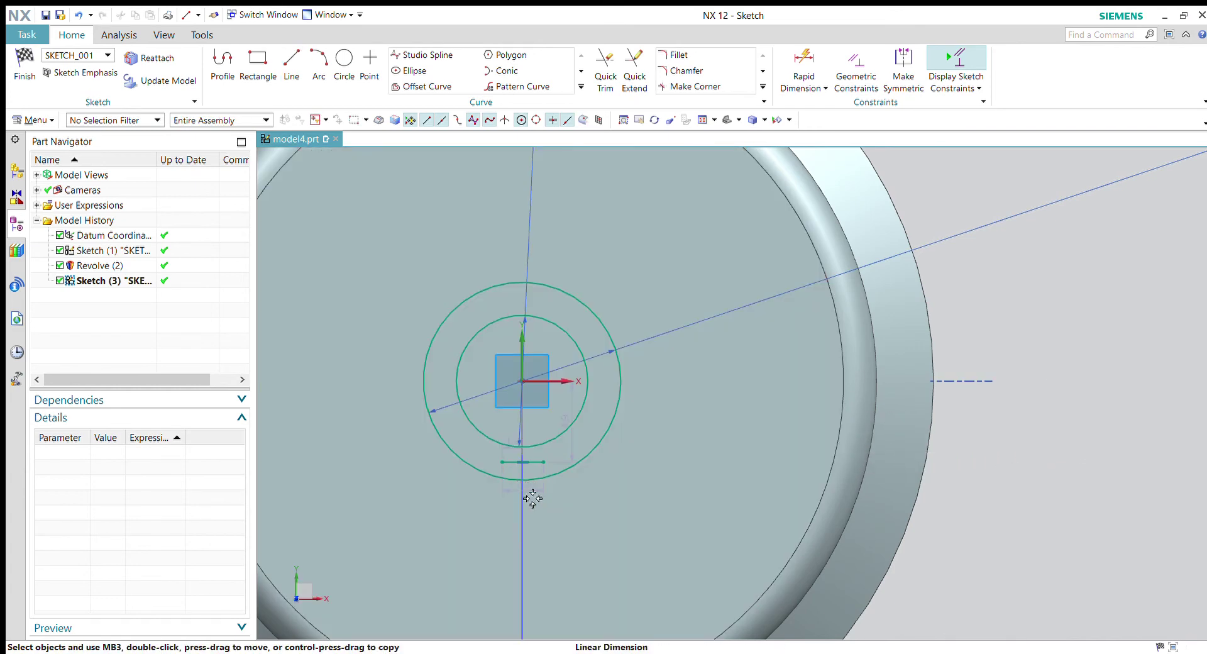
Set the length of the short horizontal line below the inner circle to 2
{"action": "double_click", "coordinate": [532, 492]}
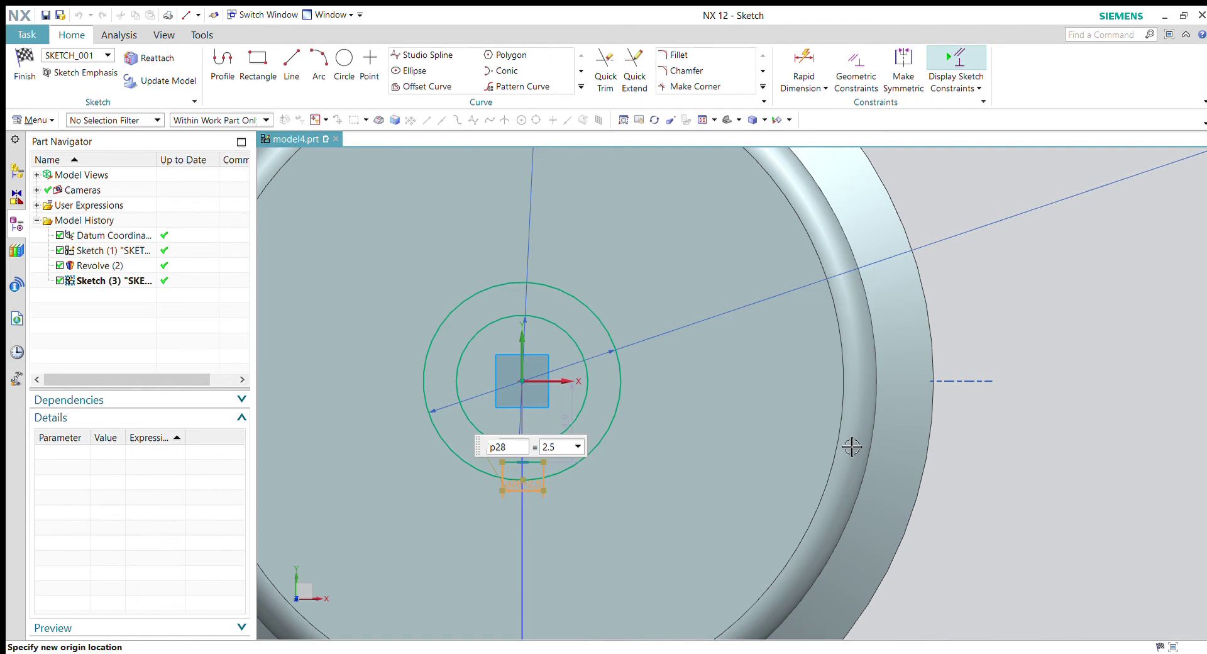
{"action": "type", "text": "2"}
{"action": "key", "text": "Return"}
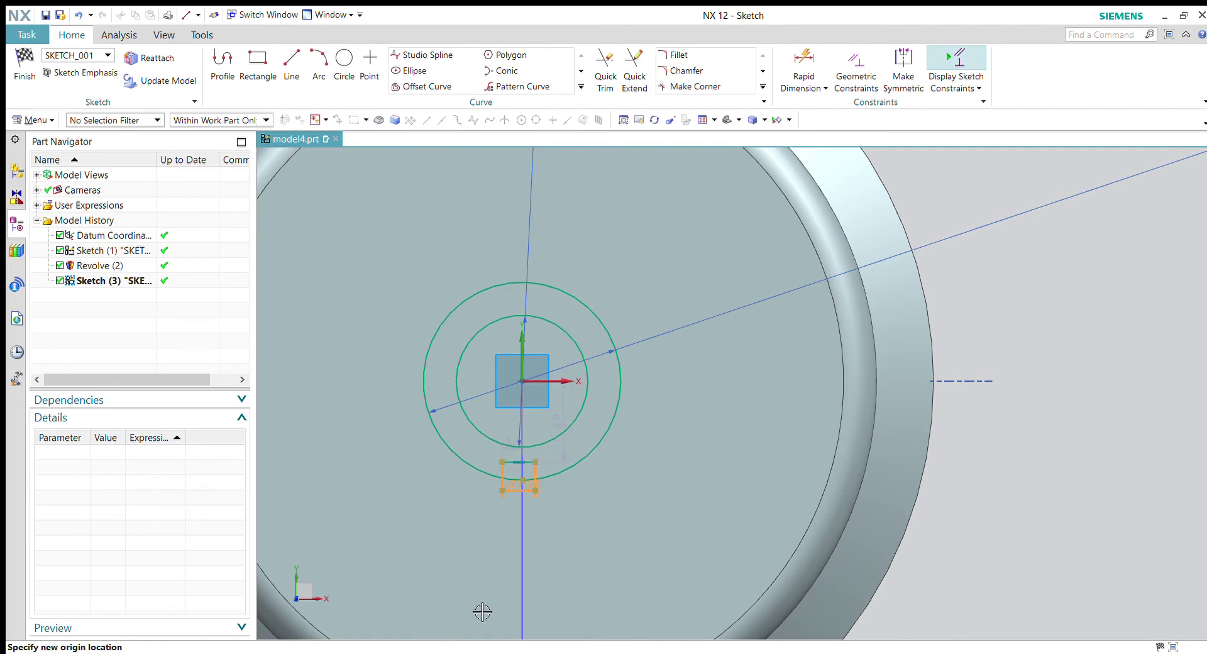
Make the two endpoints of the short horizontal line symmetric about the Y axis
{"action": "left_click", "coordinate": [904, 63]}
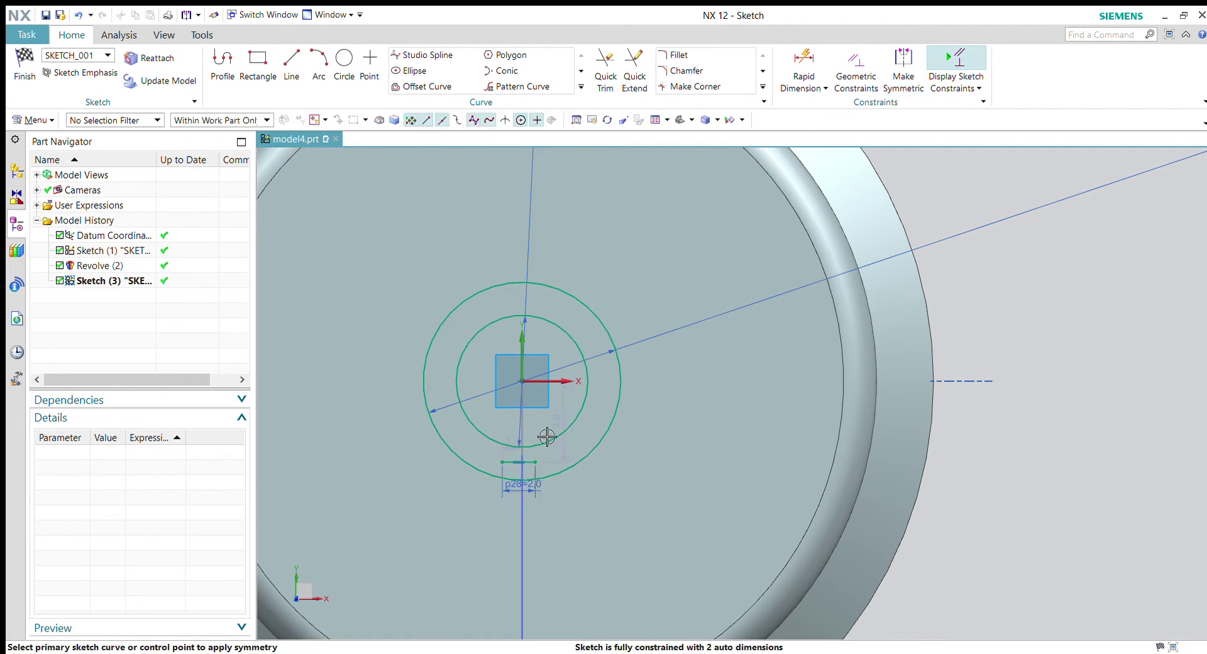
{"action": "left_click", "coordinate": [502, 464]}
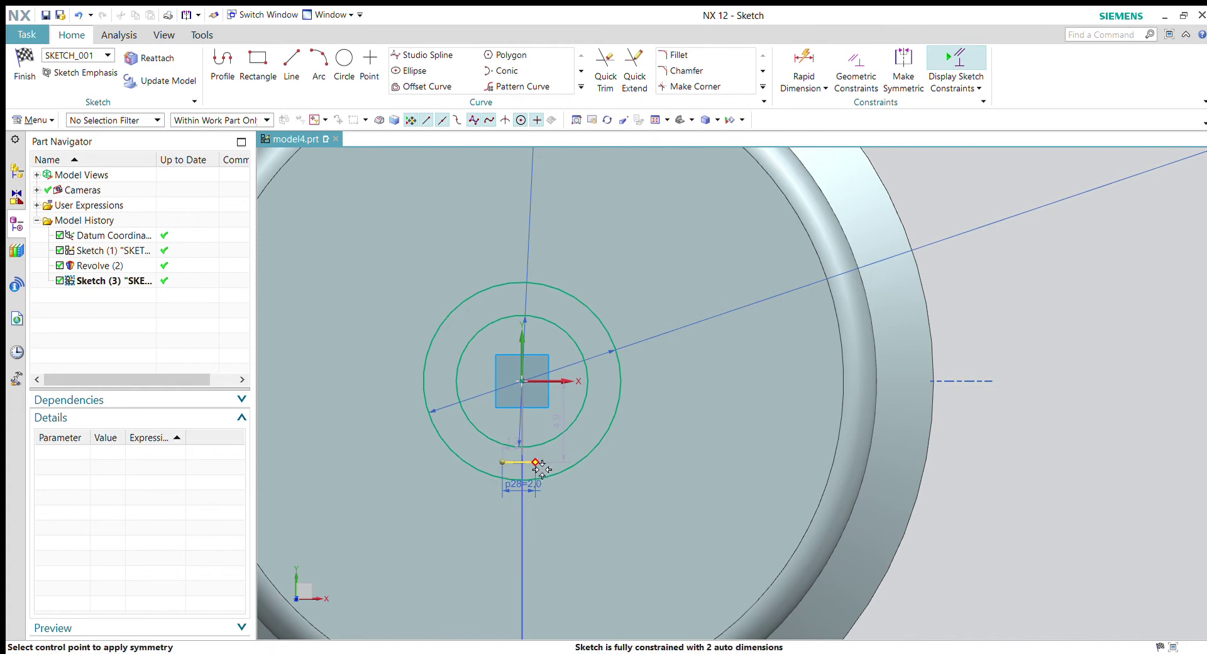
{"action": "left_click", "coordinate": [536, 463]}
{"action": "left_click", "coordinate": [528, 375]}
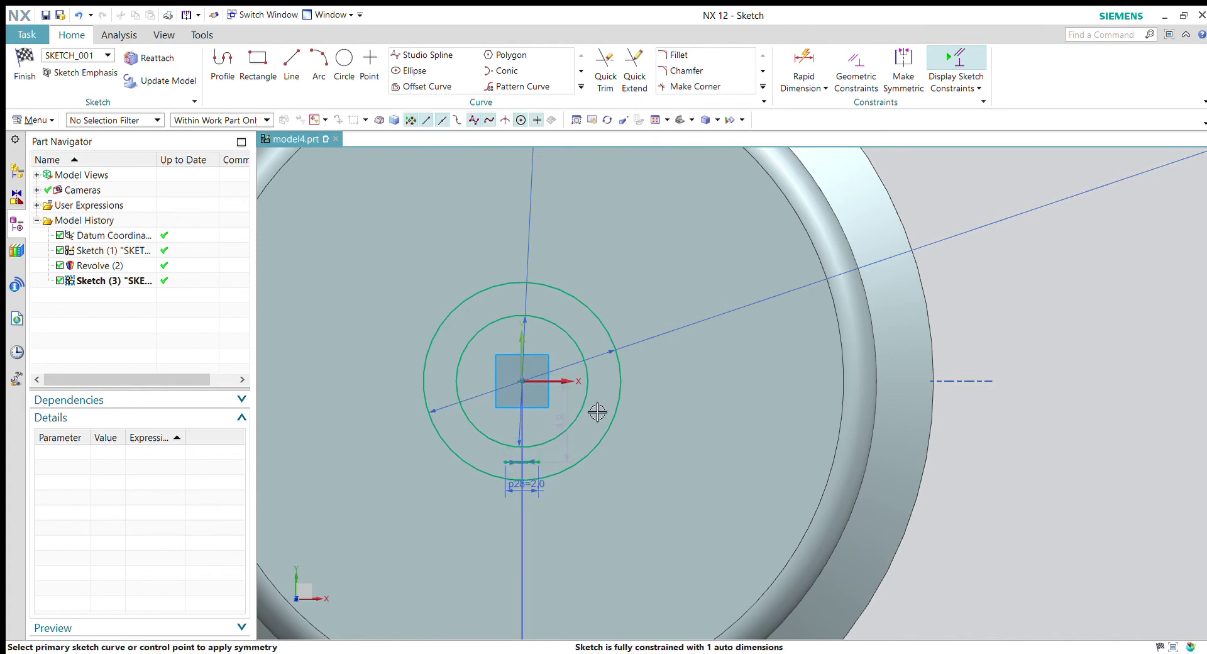
{"action": "key", "text": "Escape"}
{"action": "scroll", "coordinate": [609, 367], "scroll_direction": "up", "scroll_amount": 2}
{"action": "left_click", "coordinate": [610, 366]}
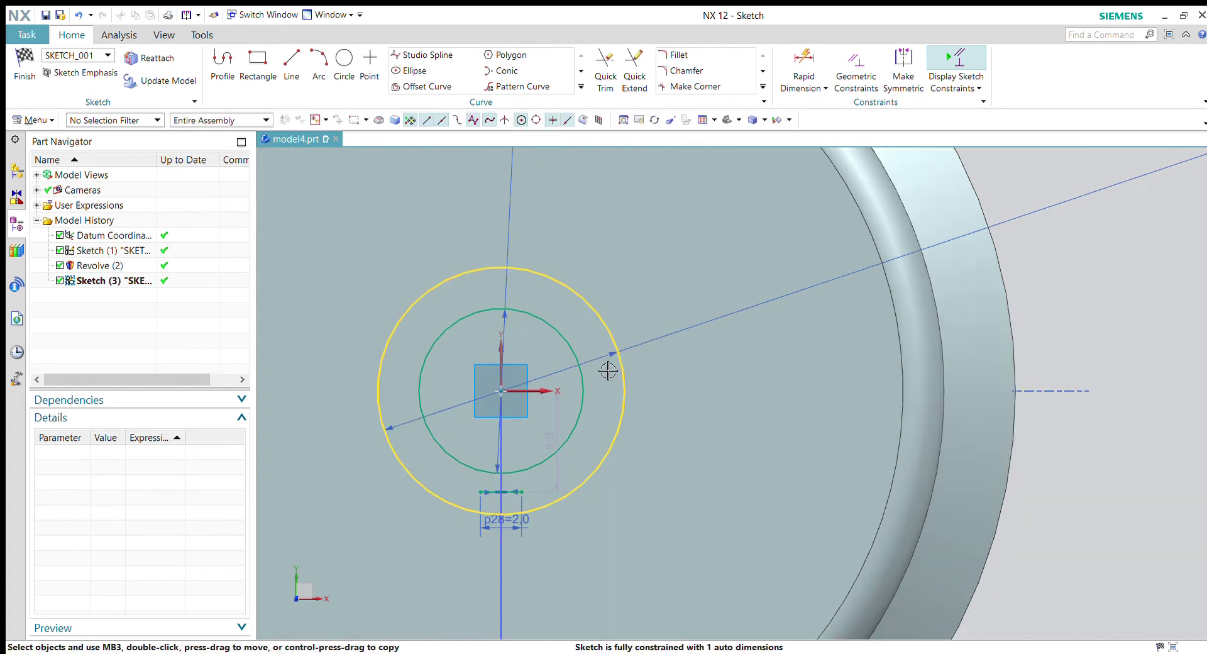
{"action": "key", "text": "Escape"}
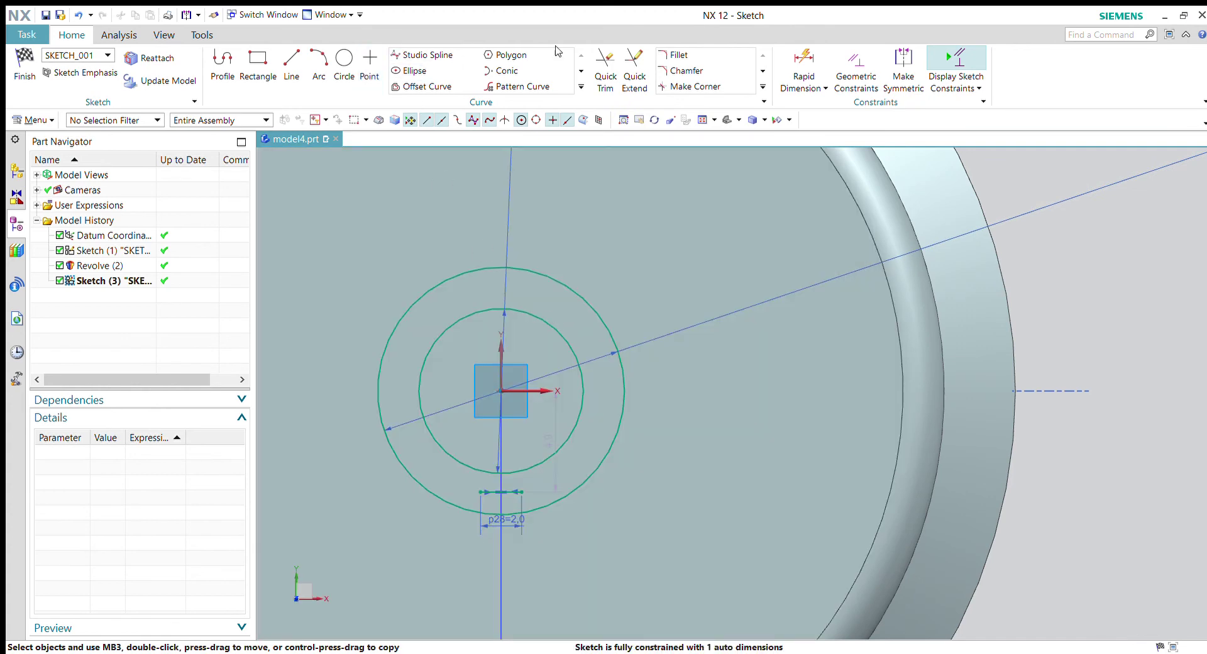
Dimension the vertical distance from the top of the inner circle to the short horizontal line and set it to 9
{"action": "left_click", "coordinate": [803, 63]}
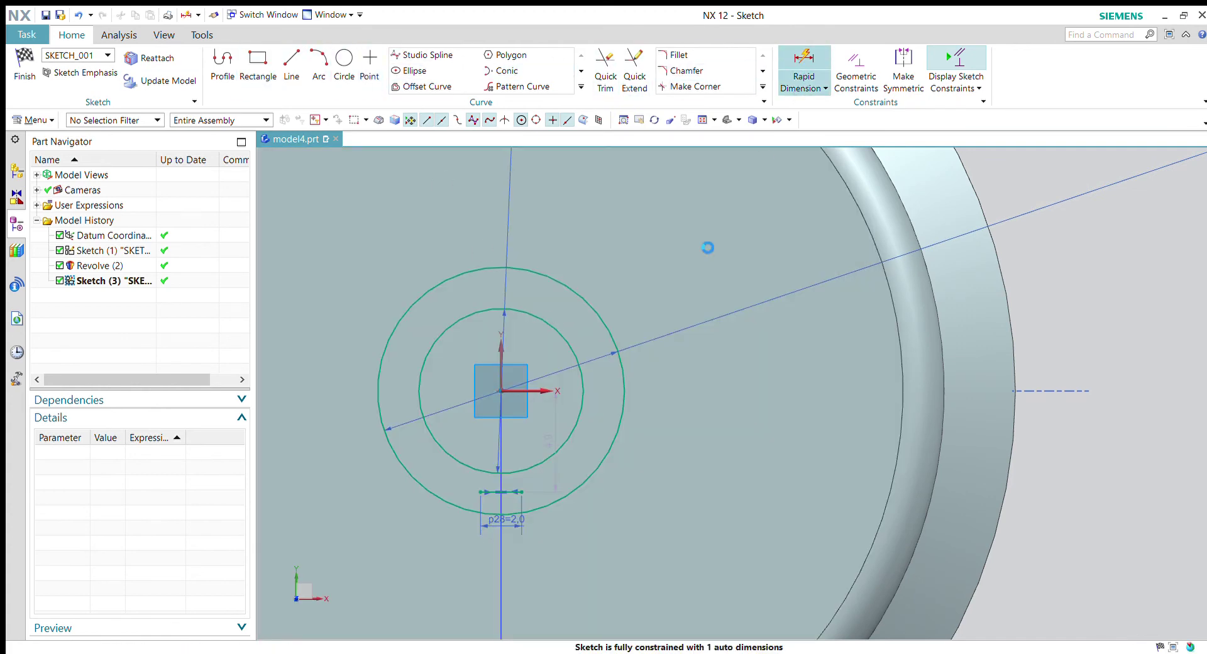
{"action": "left_click", "coordinate": [506, 312]}
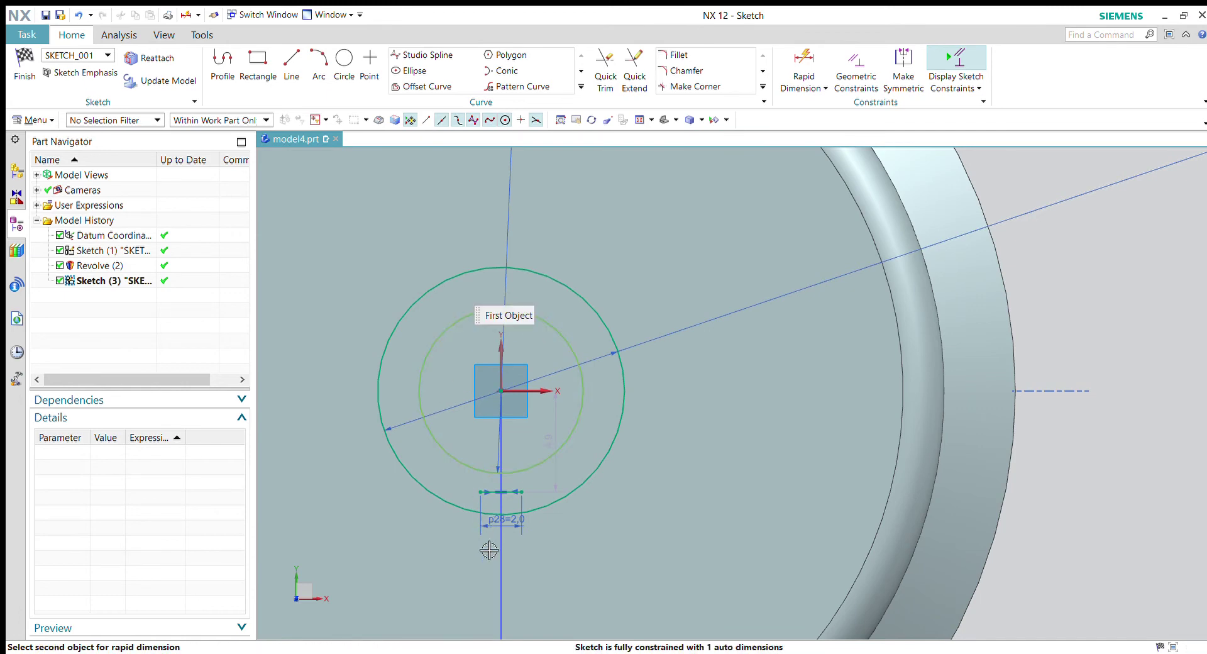
{"action": "left_click", "coordinate": [511, 501]}
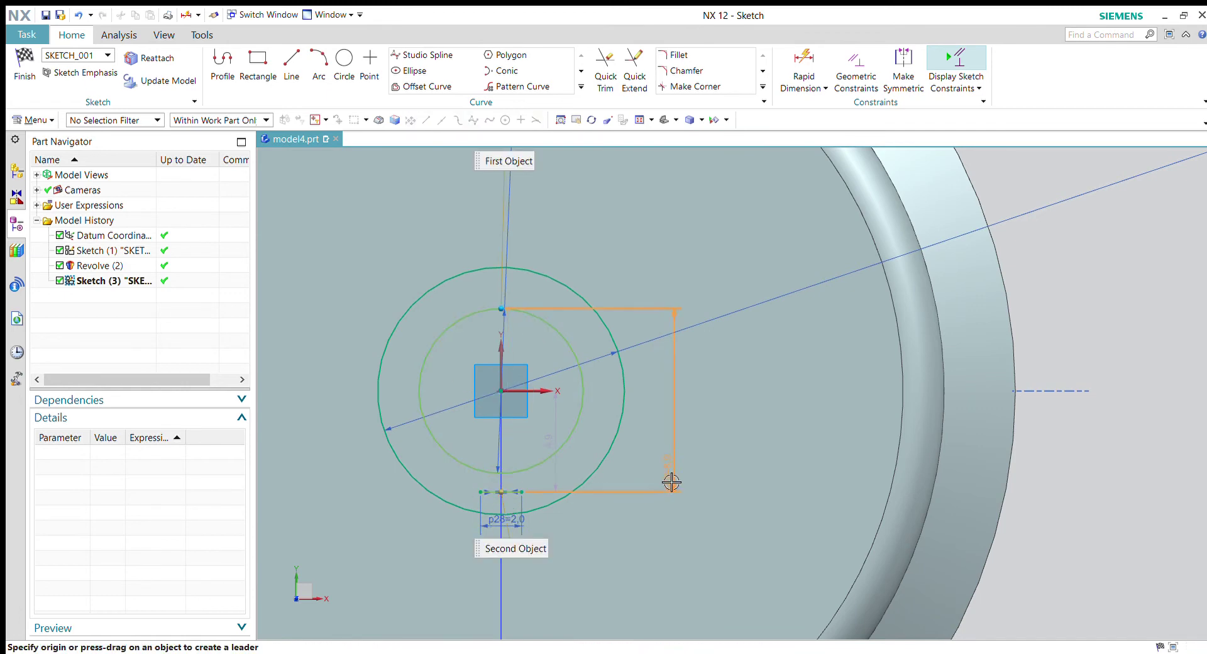
{"action": "left_click", "coordinate": [688, 468]}
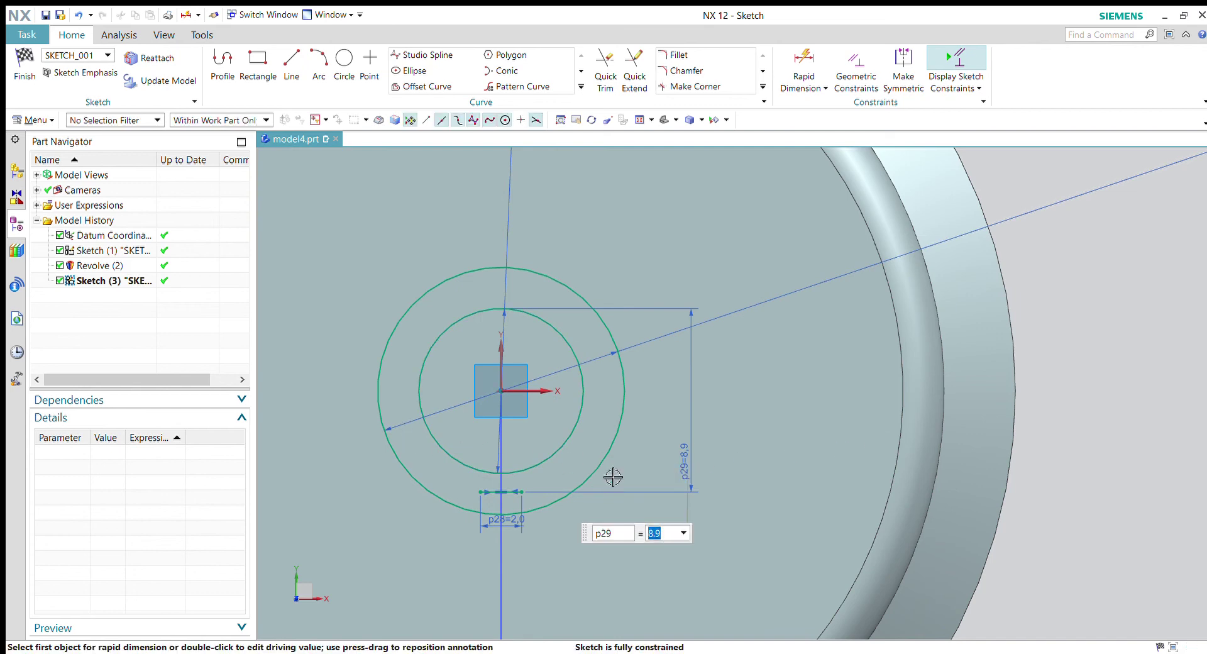
{"action": "type", "text": "9"}
{"action": "key", "text": "Return"}
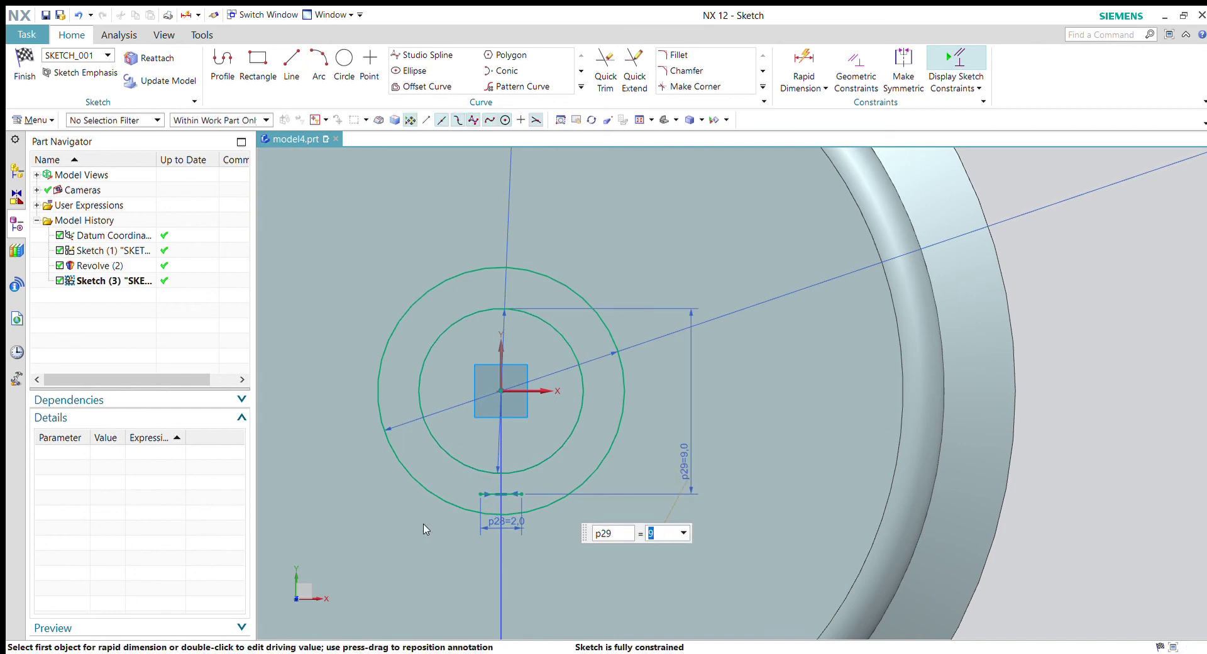
{"action": "key", "text": "Escape"}
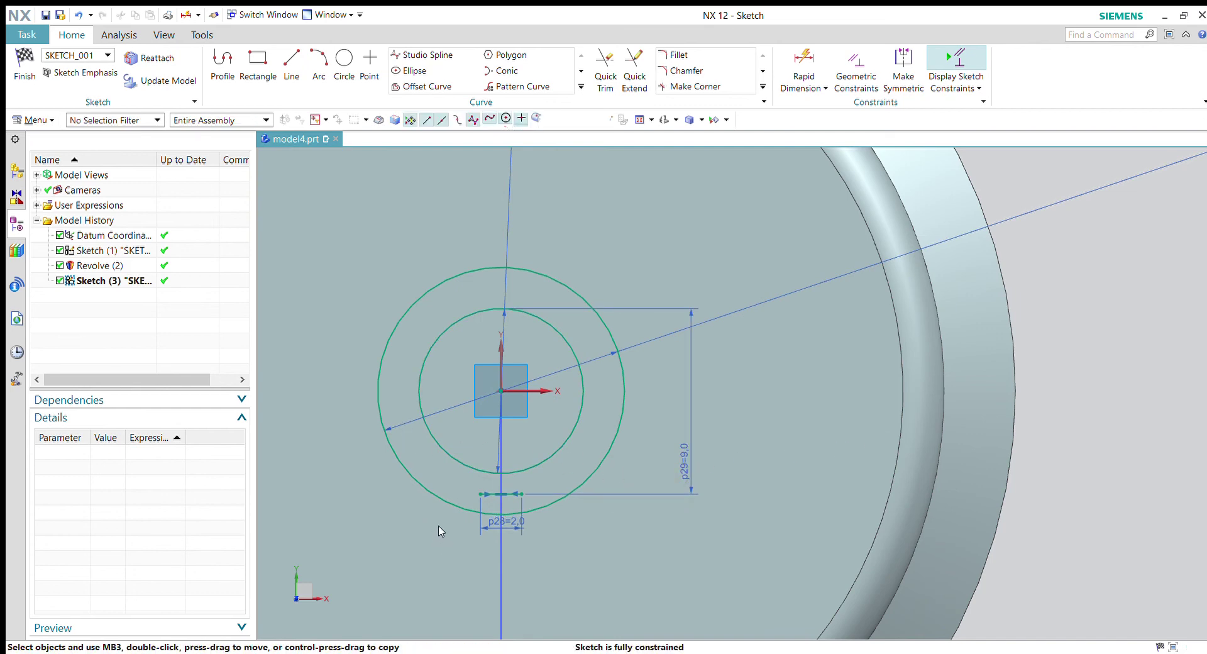
Draw vertical lines up from both ends of the short horizontal line across the inner circle, about 2 and 2.4 long
{"action": "scroll", "coordinate": [485, 490], "scroll_direction": "up", "scroll_amount": 2}
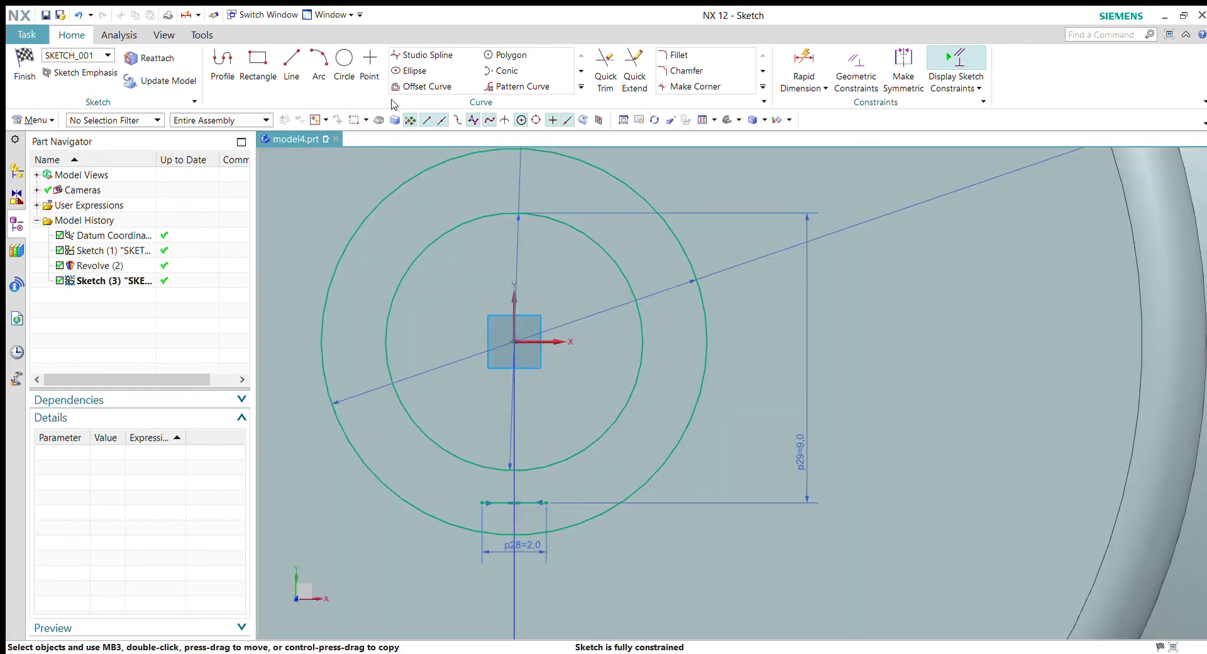
{"action": "left_click", "coordinate": [291, 63]}
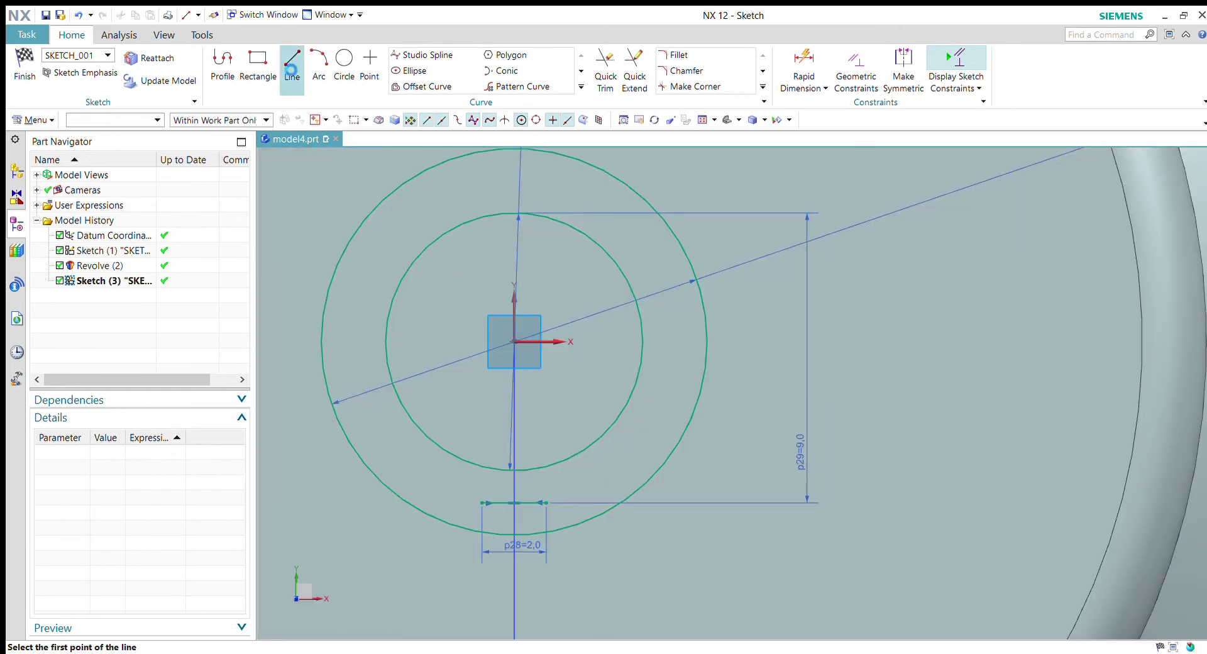
{"action": "left_click", "coordinate": [480, 504]}
{"action": "left_click", "coordinate": [479, 443]}
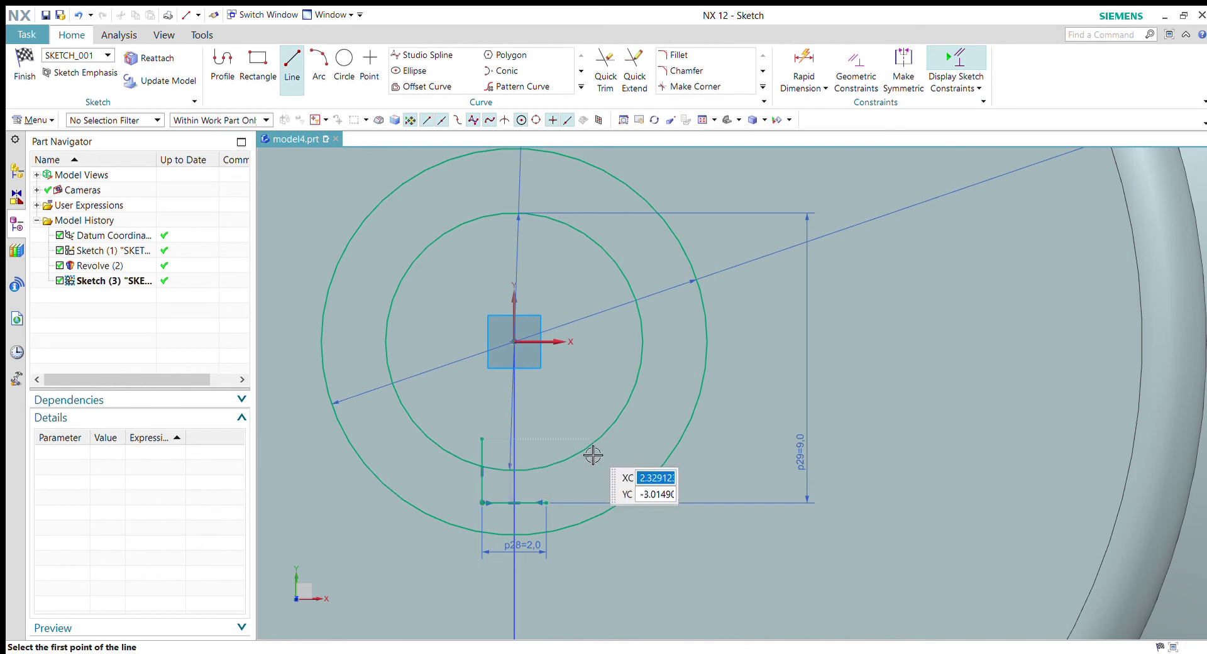
{"action": "key", "text": "Escape"}
{"action": "left_click", "coordinate": [292, 68]}
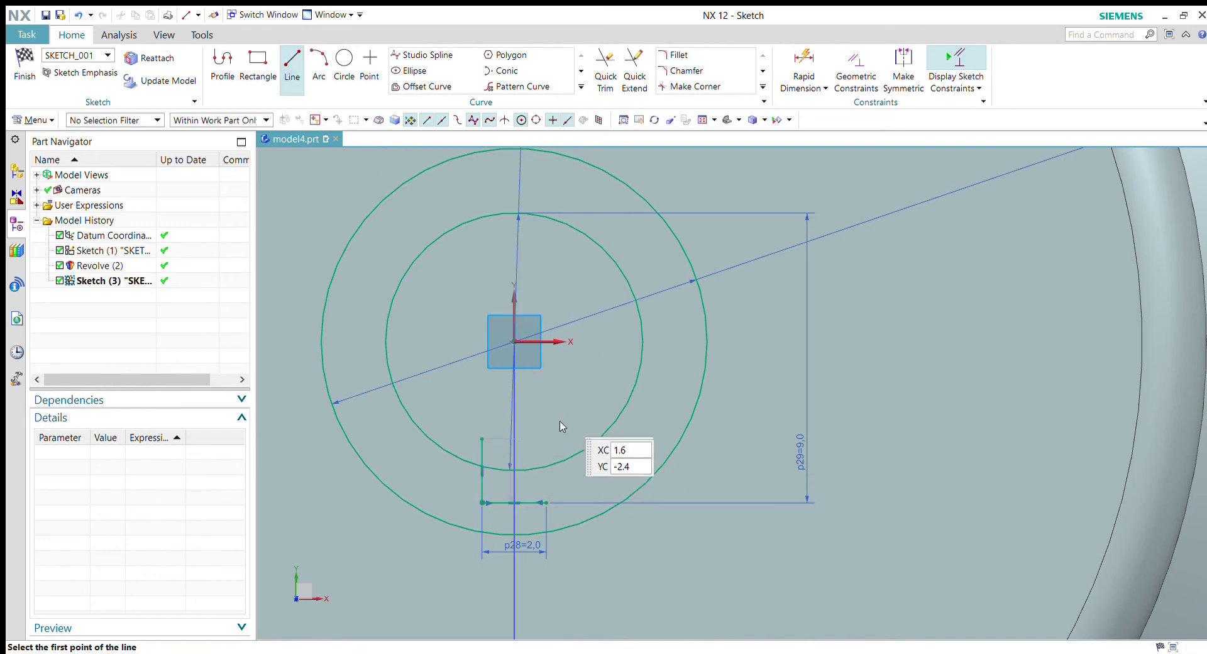
{"action": "left_click", "coordinate": [546, 503]}
{"action": "type", "text": "2.4"}
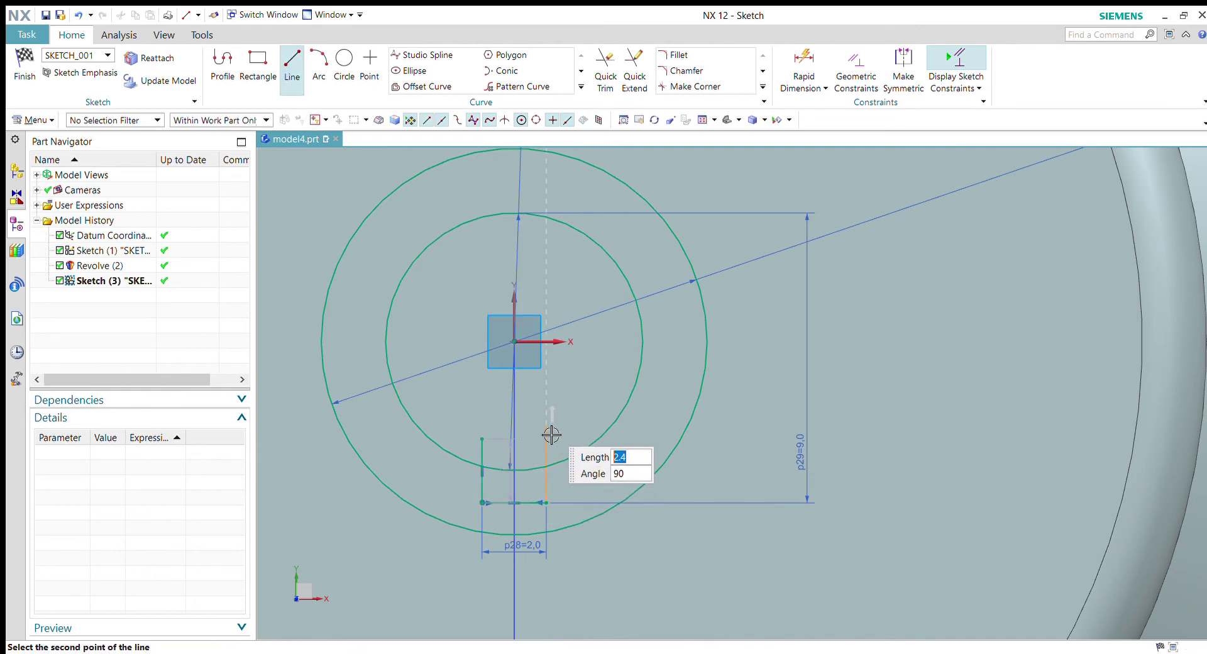
{"action": "key", "text": "Return"}
{"action": "key", "text": "Escape"}
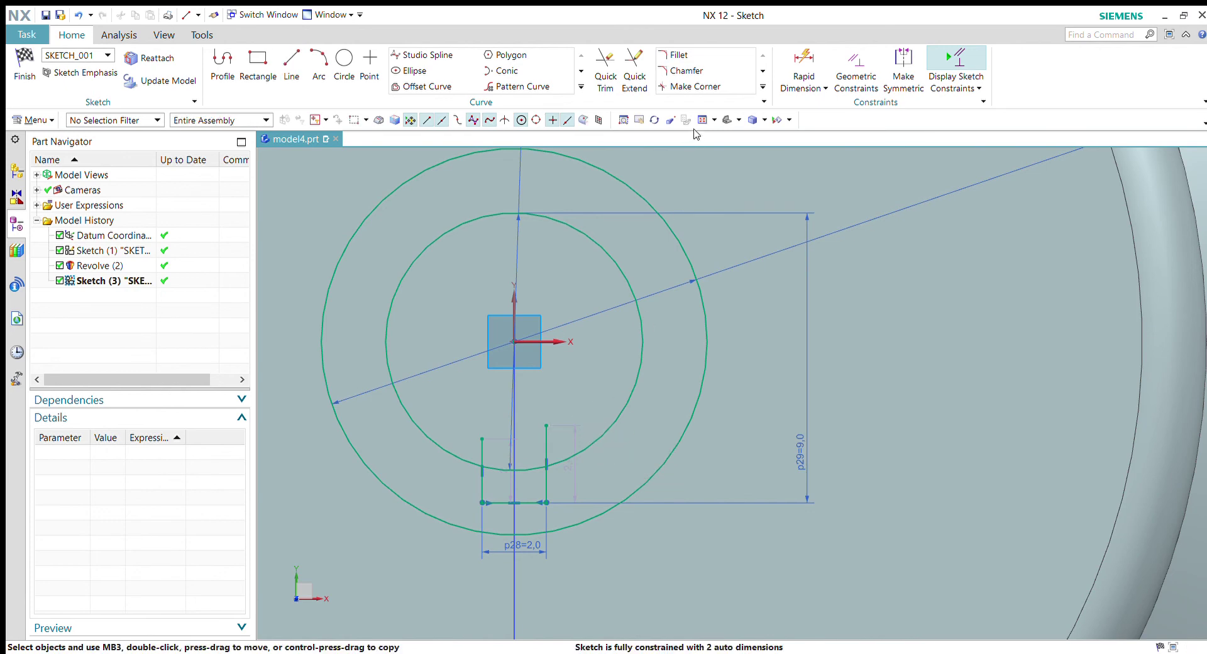
Trim the vertical lines' overhangs and the inner circle's arc between them to form an open keyway, and finish the sketch
{"action": "left_click", "coordinate": [605, 63]}
{"action": "left_click", "coordinate": [547, 447]}
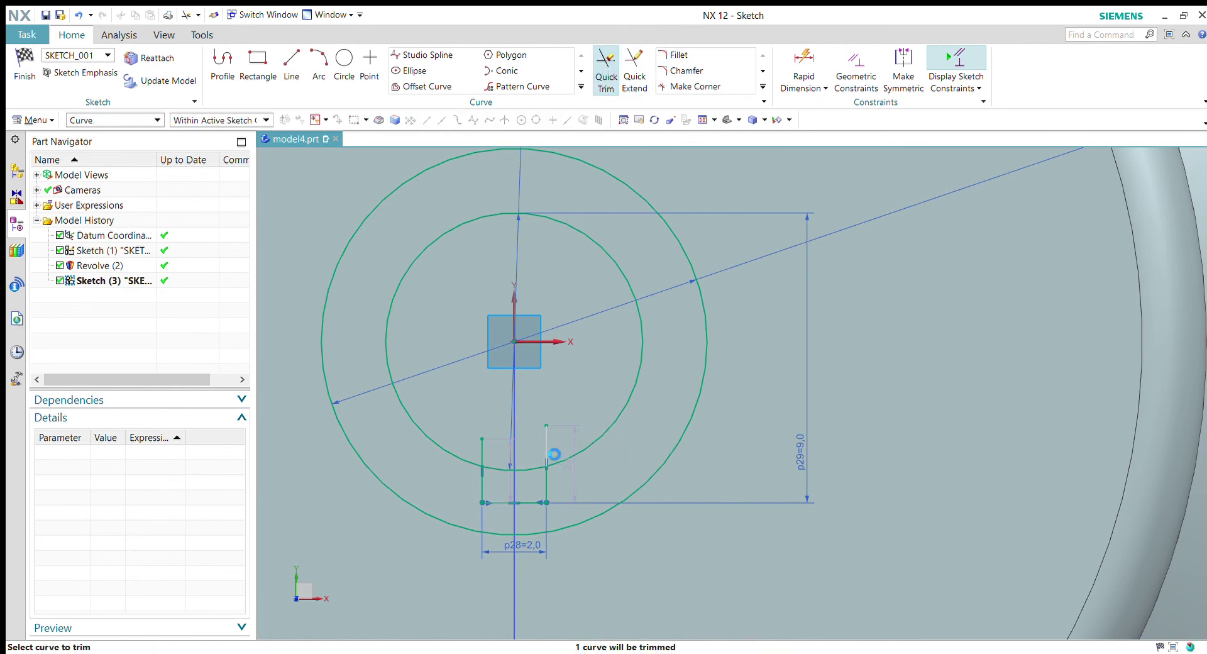
{"action": "left_click", "coordinate": [489, 467]}
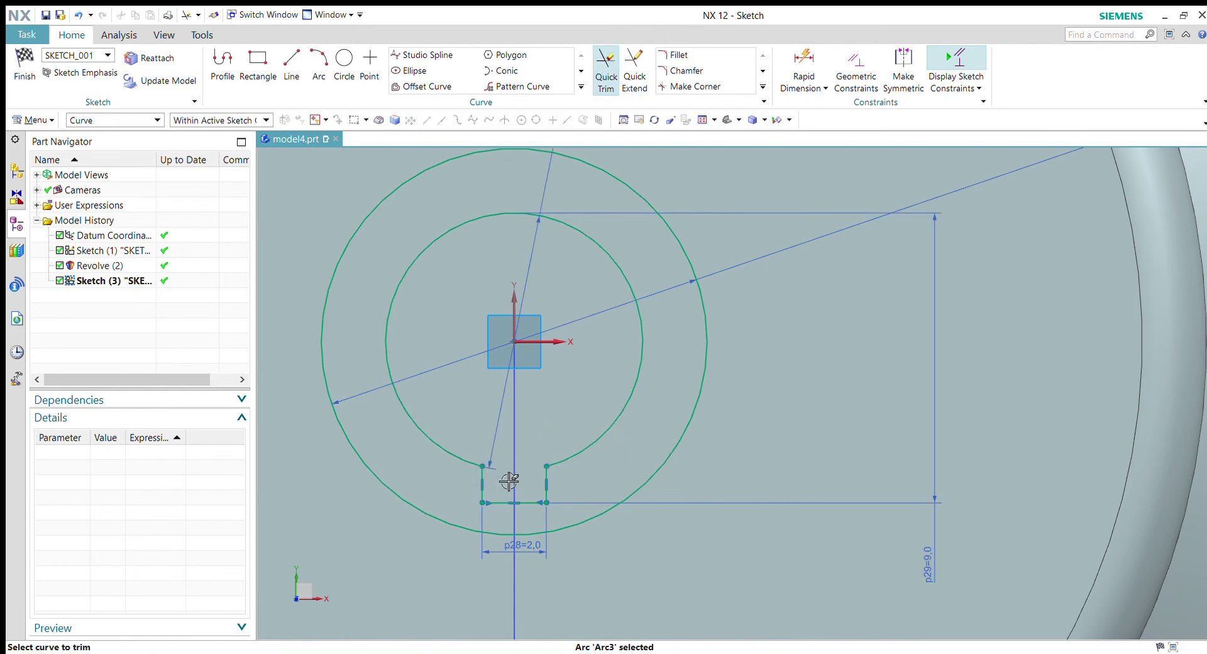
{"action": "key", "text": "Escape"}
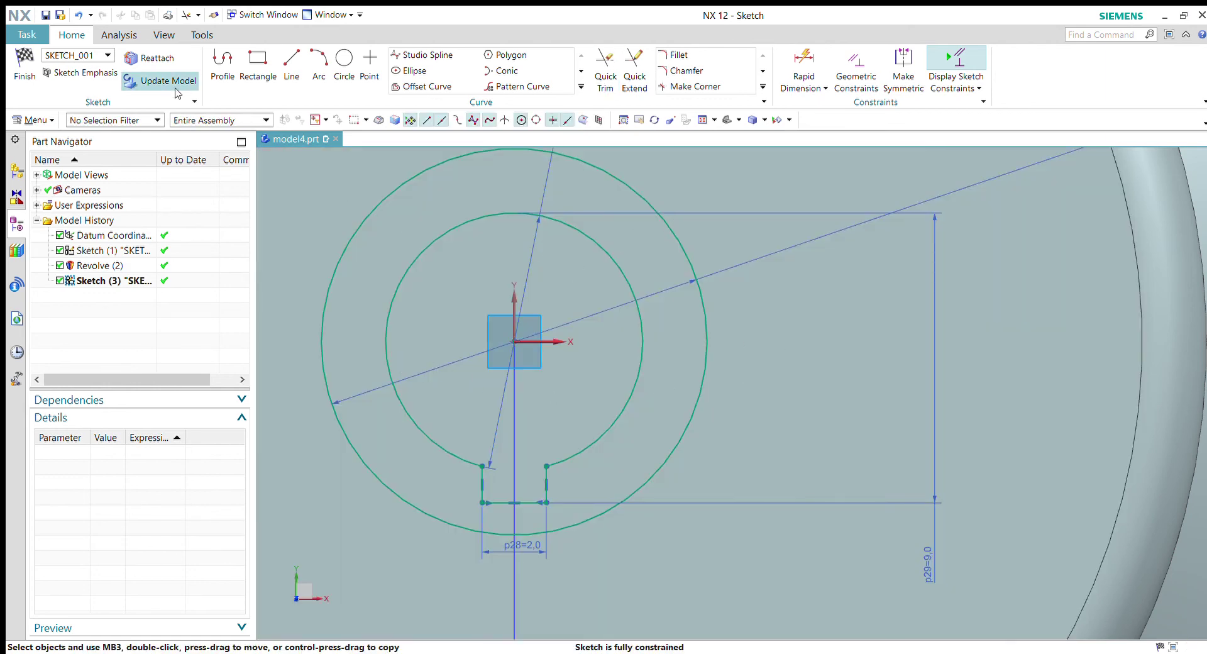
{"action": "left_click", "coordinate": [25, 69]}
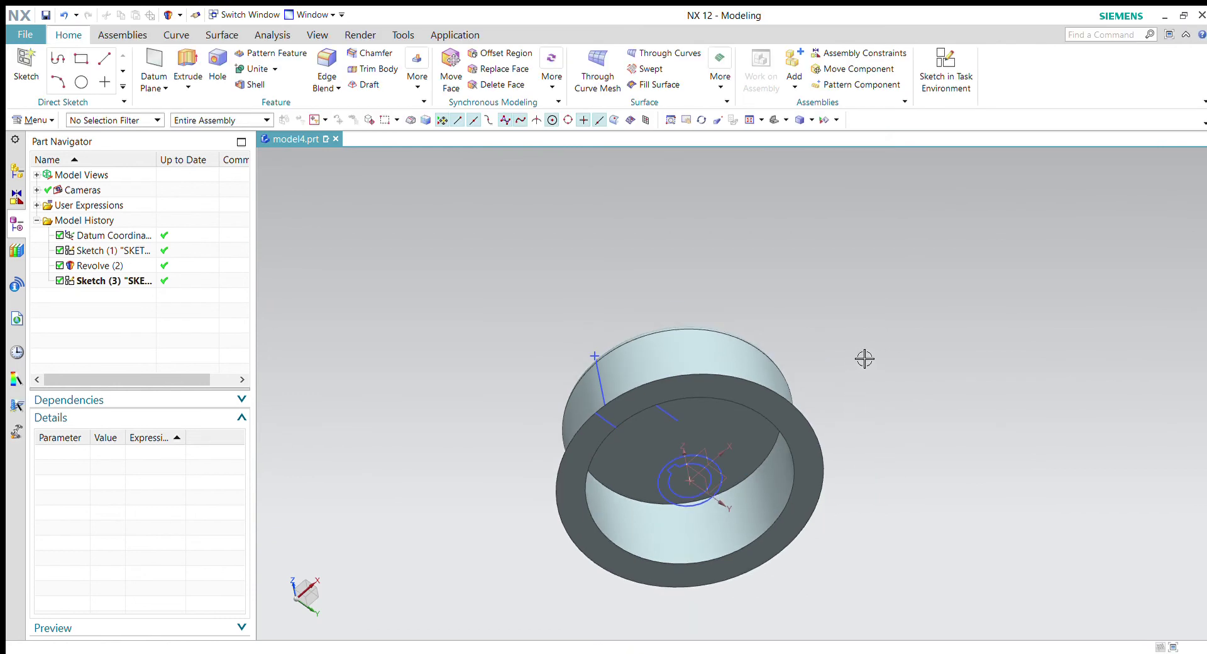
Extrude the ring profile with the keyway from 0 up to the cap's closed end and unite it with the revolved body
{"action": "mouse_move", "coordinate": [865, 355]}
{"action": "middle_mouse_down"}
{"action": "mouse_move", "coordinate": [814, 370]}
{"action": "mouse_move", "coordinate": [811, 390]}
{"action": "mouse_move", "coordinate": [825, 386]}
{"action": "middle_mouse_up"}
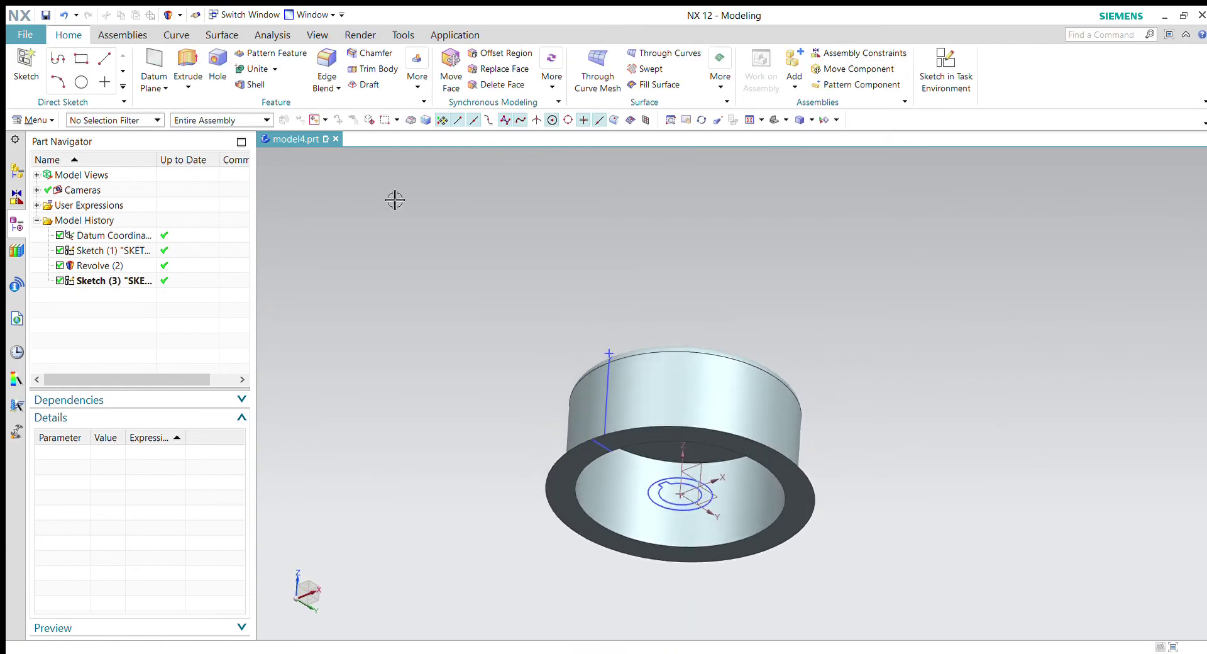
{"action": "left_click", "coordinate": [713, 494]}
{"action": "middle_click_drag", "start_coordinate": [730, 426], "coordinate": [700, 474]}
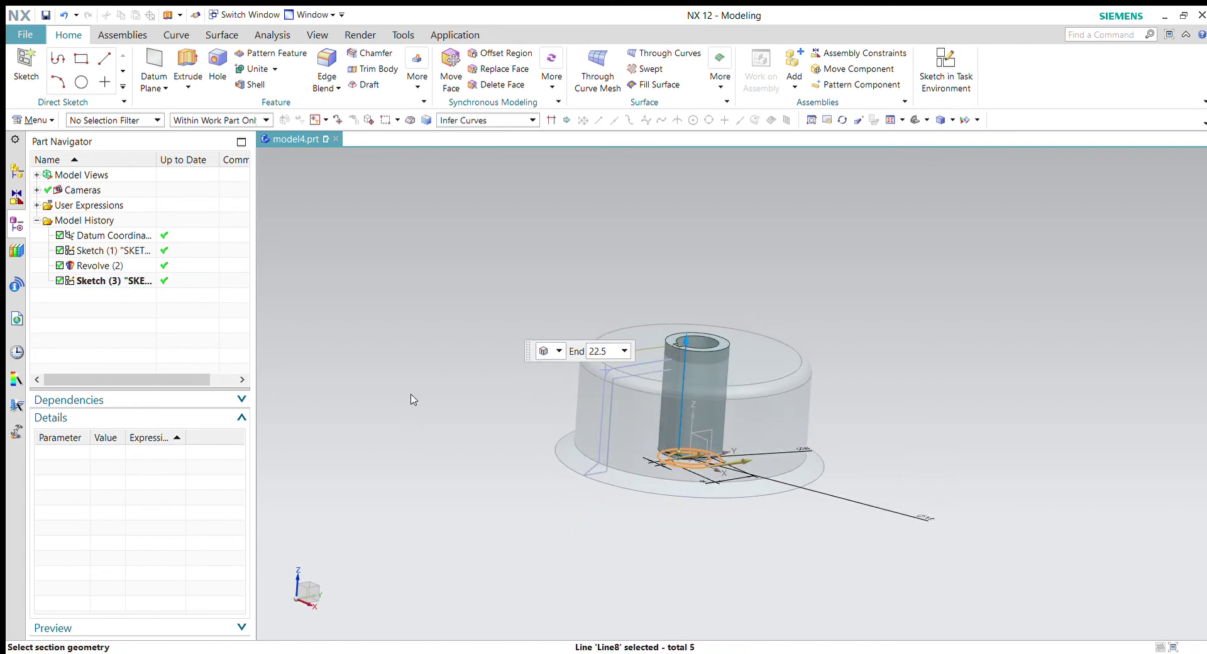
{"action": "left_click", "coordinate": [387, 342]}
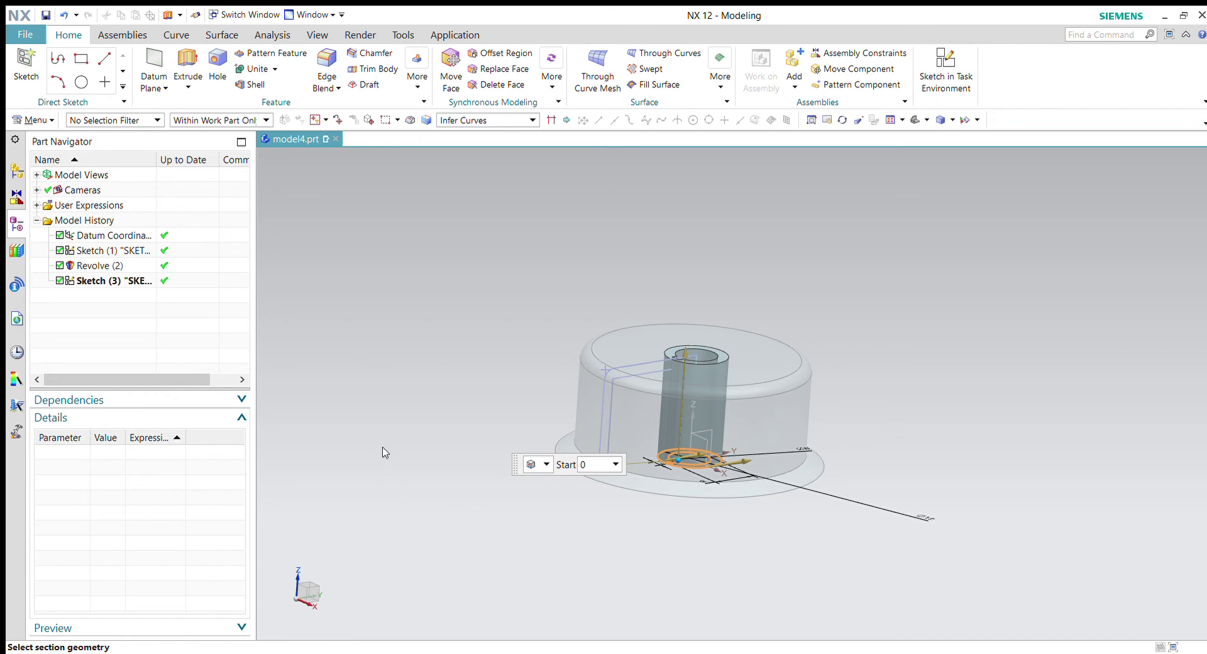
{"action": "left_click", "coordinate": [386, 466]}
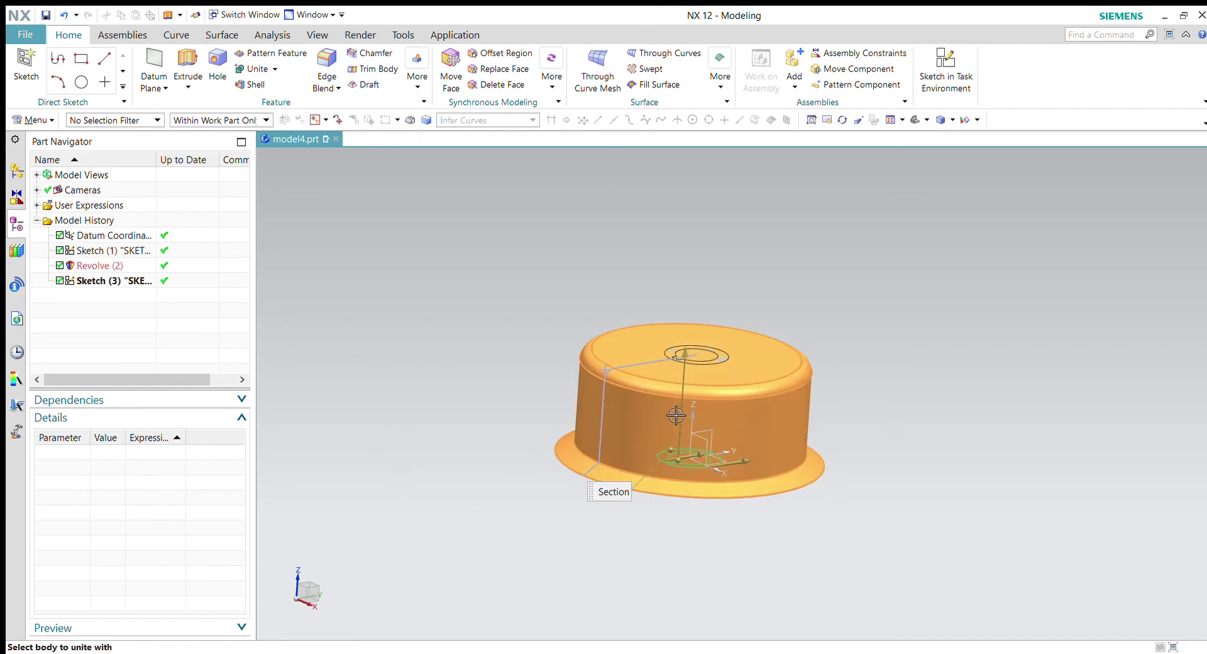
{"action": "middle_click", "coordinate": [539, 517]}
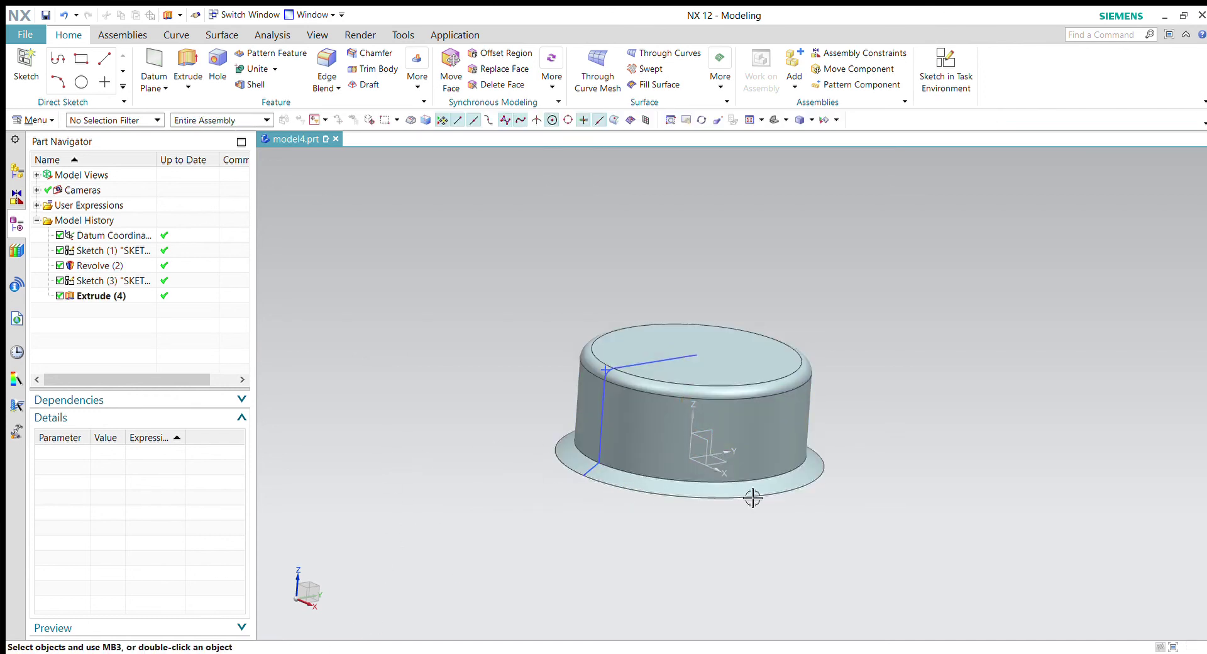
Hide the keyway sketch and the revolve profile sketch
{"action": "middle_click_drag", "start_coordinate": [752, 493], "coordinate": [747, 394]}
{"action": "scroll", "coordinate": [747, 393], "scroll_direction": "up", "scroll_amount": 3}
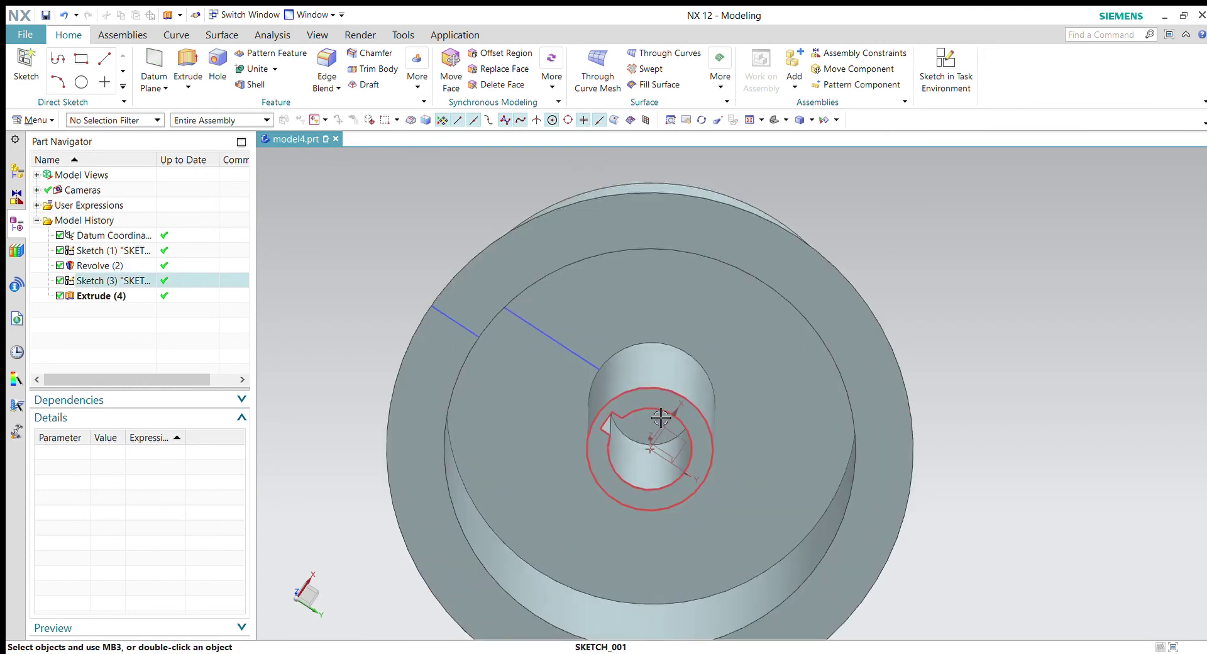
{"action": "left_click", "coordinate": [670, 420]}
{"action": "key", "text": "Escape"}
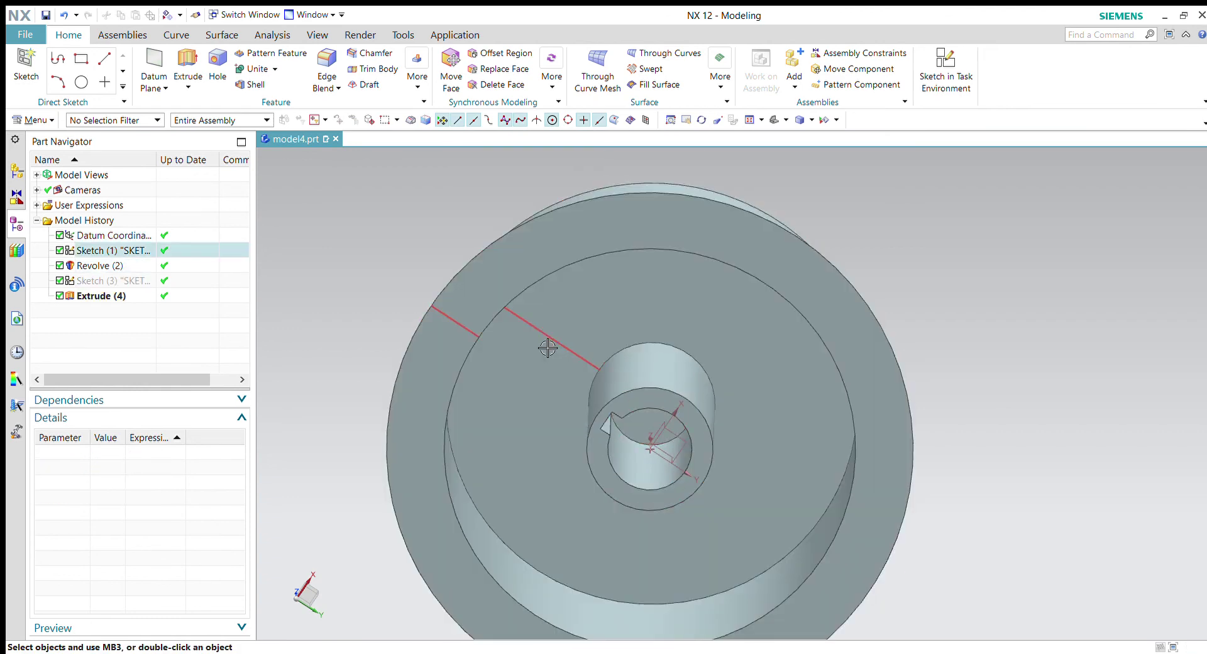
{"action": "left_click", "coordinate": [552, 350]}
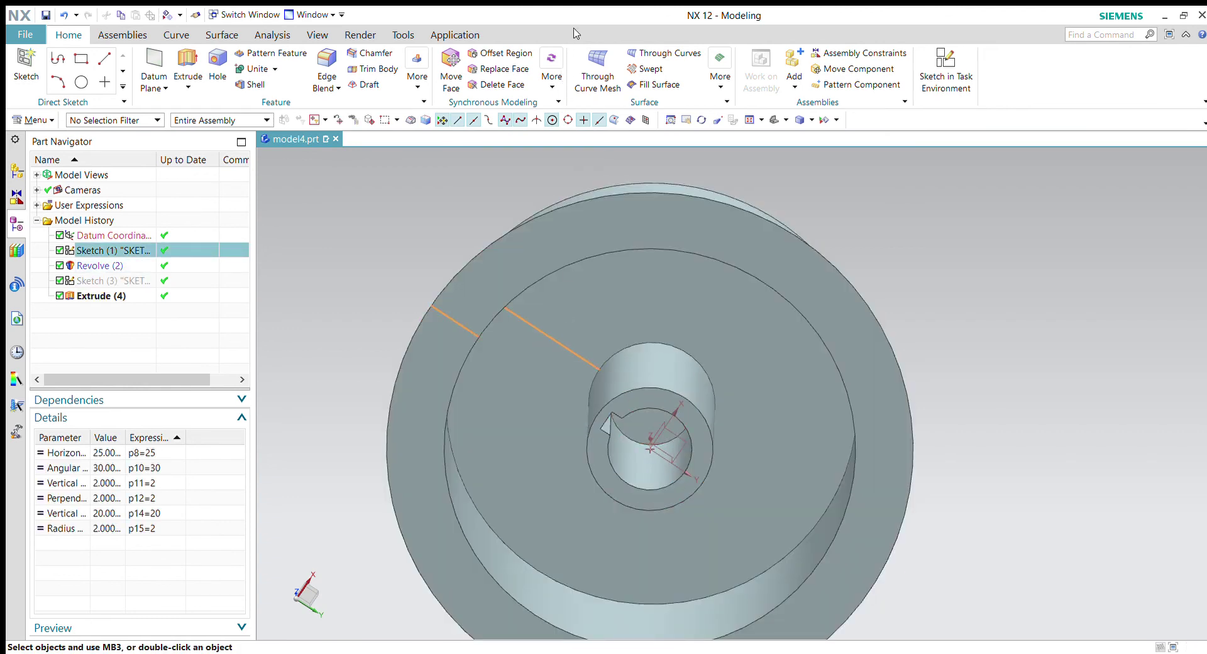
{"action": "key", "text": "Escape"}
Start a new sketch at the cap's base and draw a circle about 4.4 in diameter on the flange, directly above the origin
{"action": "mouse_move", "coordinate": [706, 312]}
{"action": "middle_mouse_down"}
{"action": "mouse_move", "coordinate": [714, 385]}
{"action": "mouse_move", "coordinate": [692, 464]}
{"action": "mouse_move", "coordinate": [475, 239]}
{"action": "middle_mouse_up"}
{"action": "scroll", "coordinate": [690, 462], "scroll_direction": "down", "scroll_amount": 3}
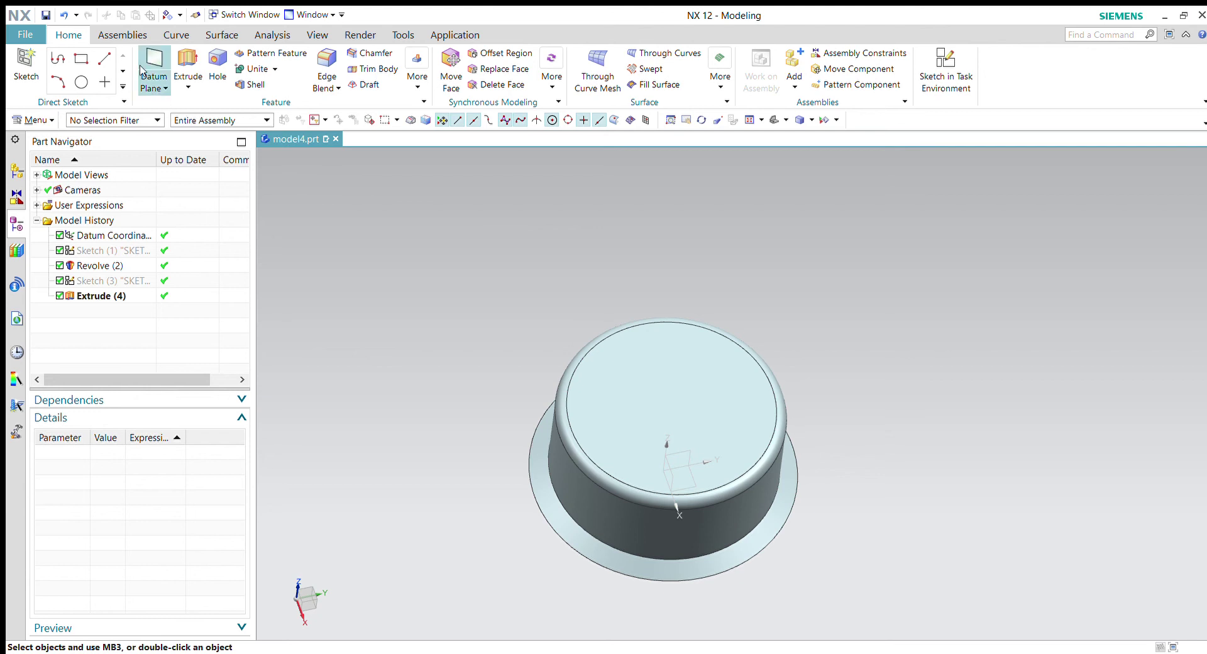
{"action": "left_click", "coordinate": [947, 69]}
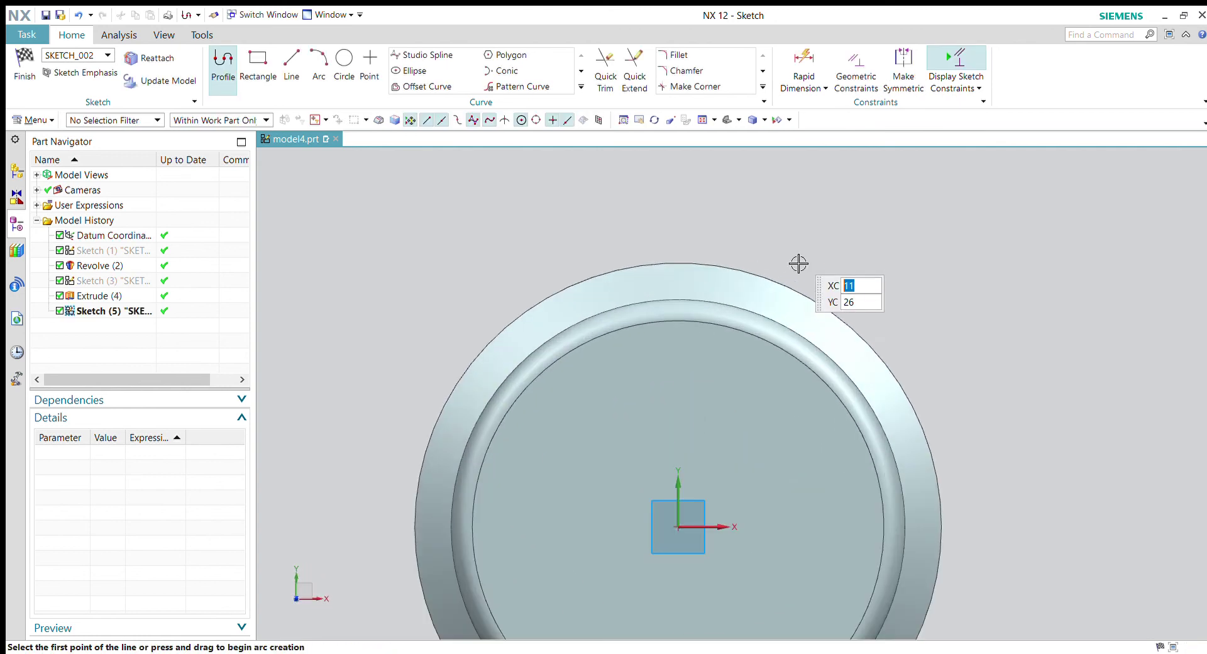
{"action": "left_click", "coordinate": [344, 69]}
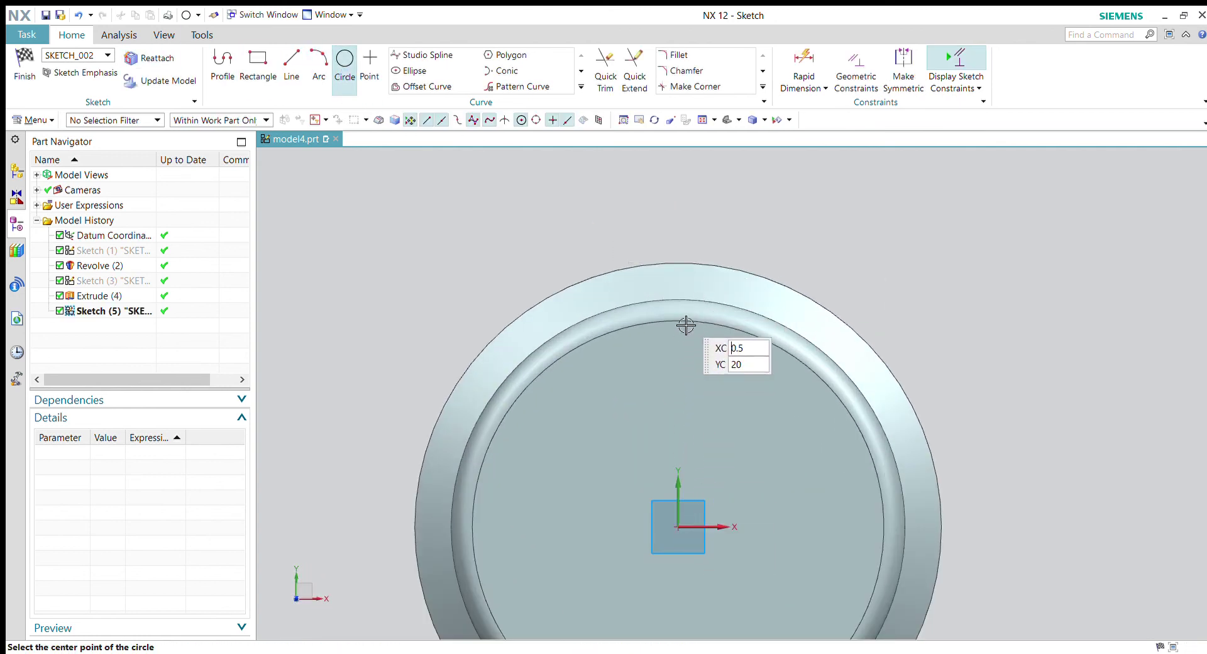
{"action": "left_click", "coordinate": [676, 287]}
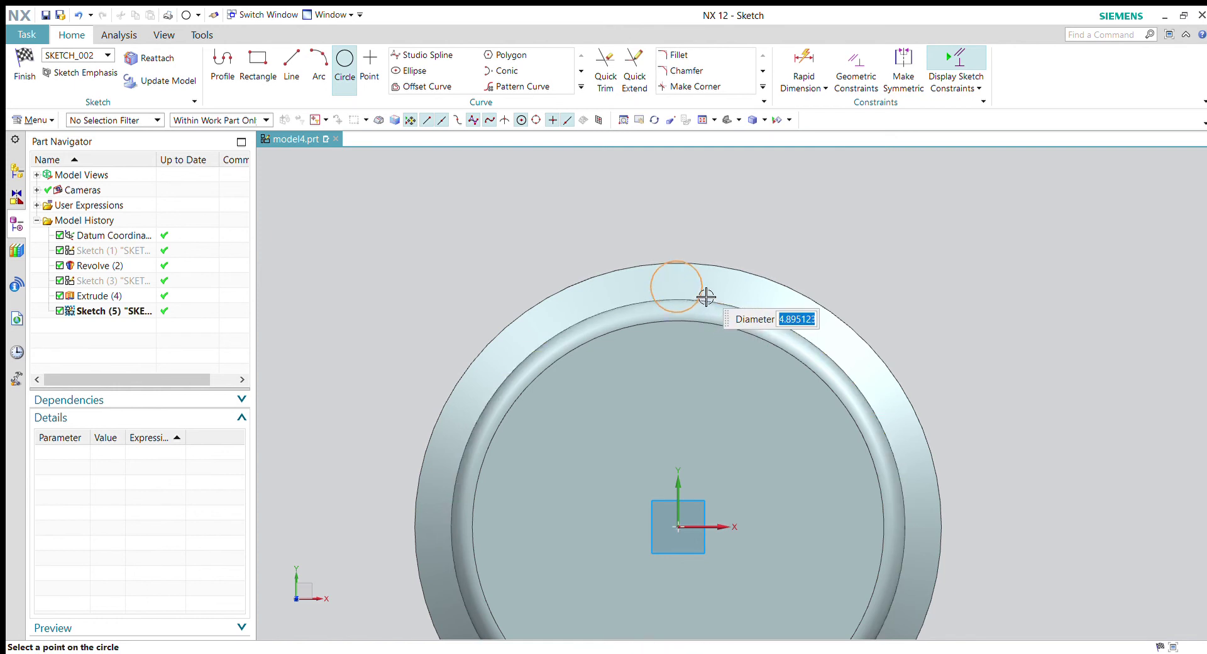
{"action": "left_click", "coordinate": [704, 298]}
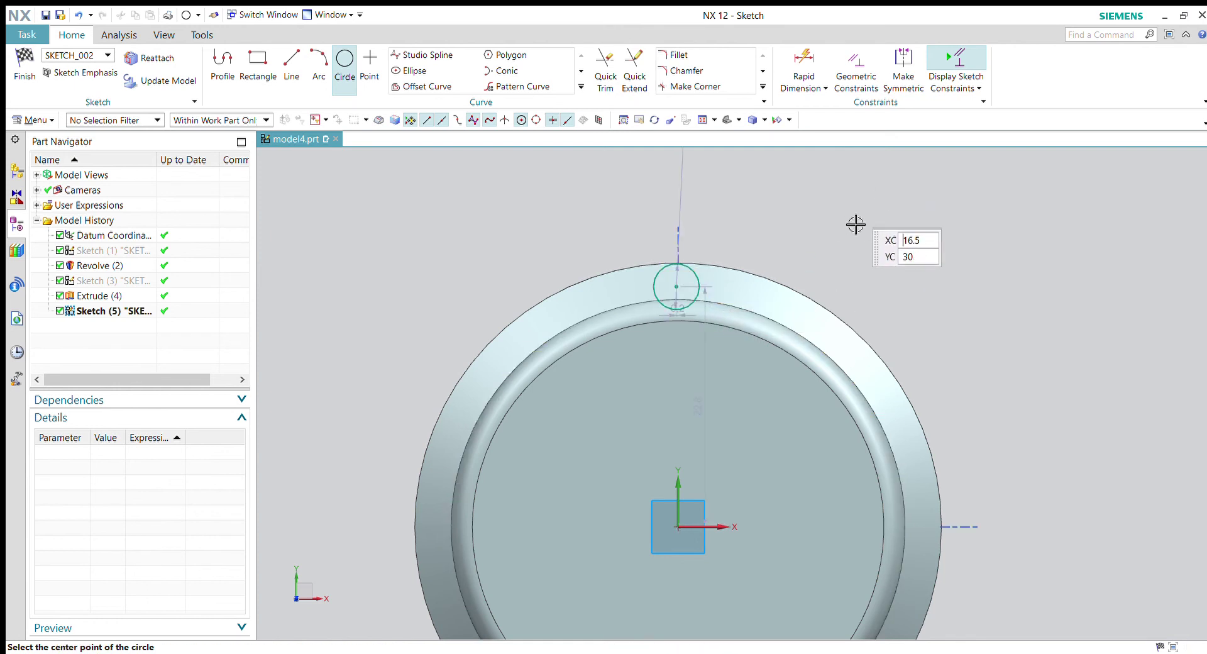
{"action": "key", "text": "Escape"}
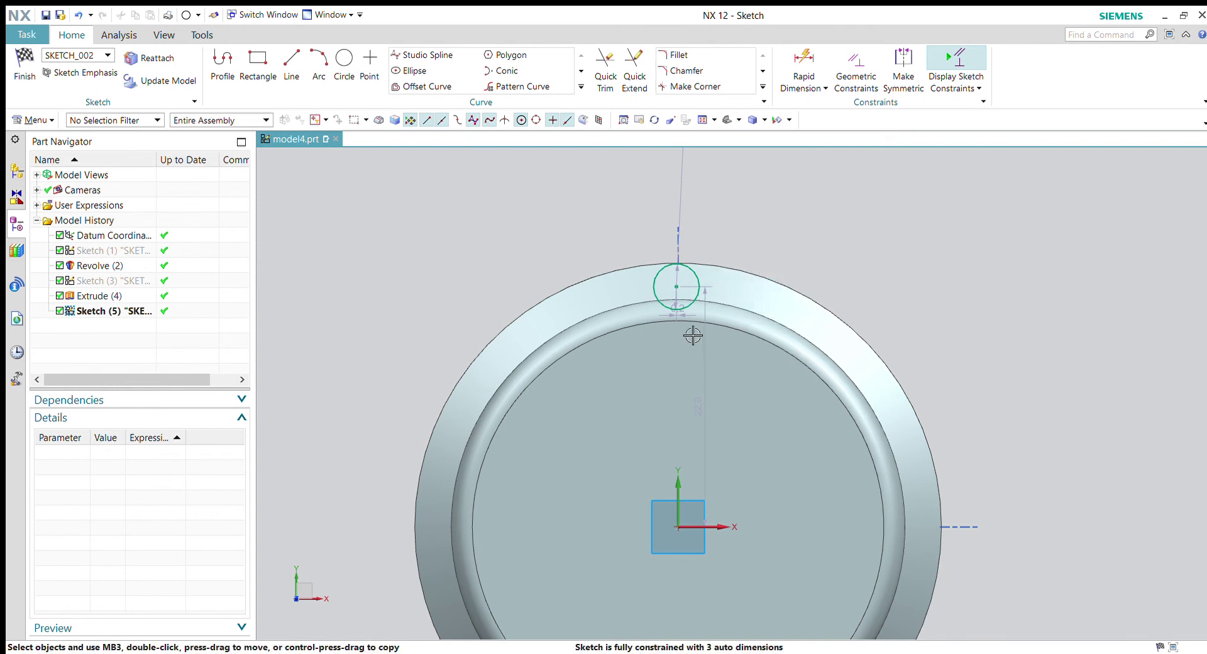
Set the flange circle's horizontal offset from the origin to 0
{"action": "double_click", "coordinate": [710, 320]}
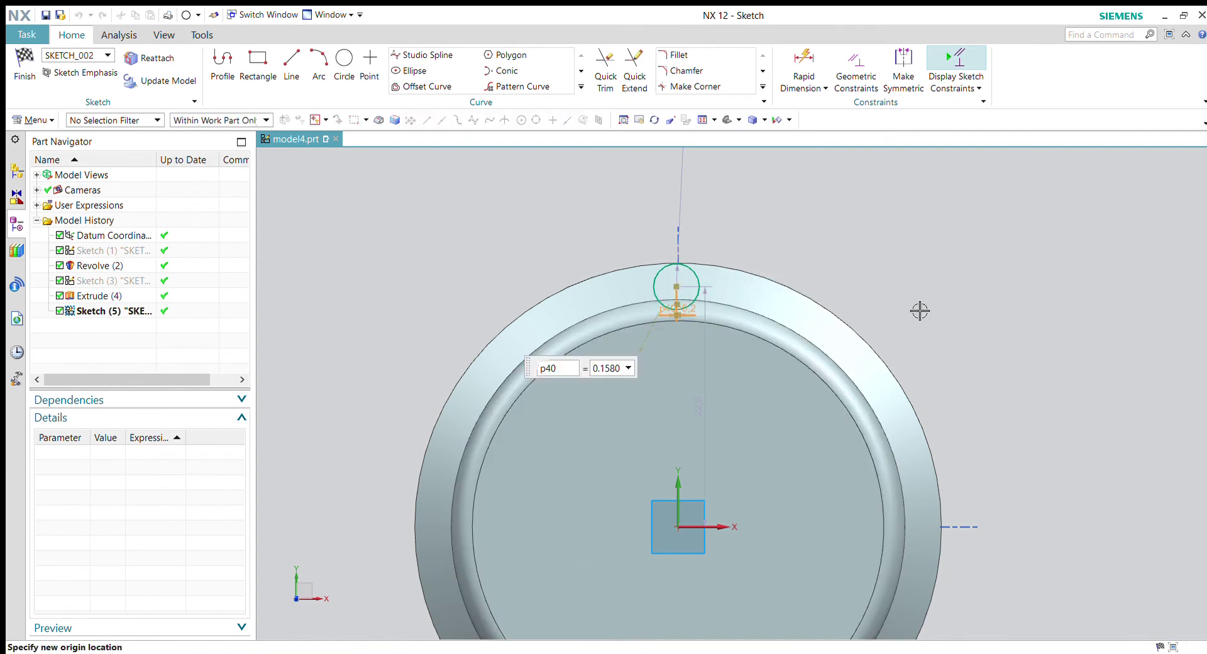
{"action": "type", "text": "0"}
{"action": "key", "text": "Return"}
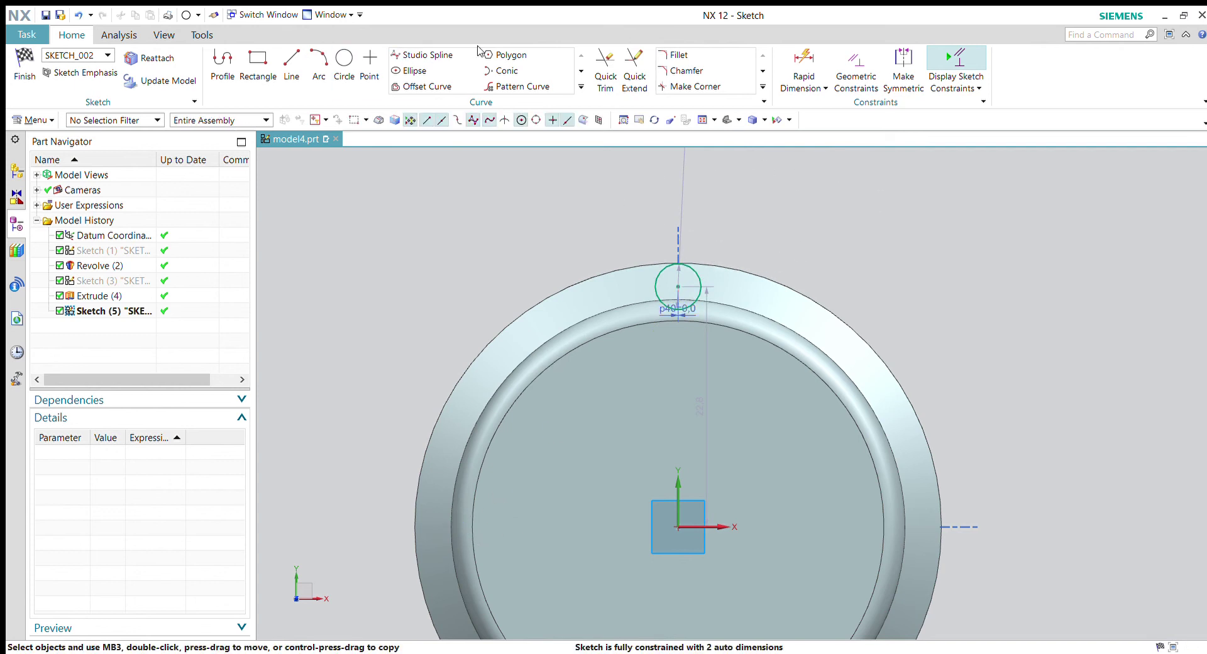
Dimension the flange circle with a diameter of 5 and finish the sketch
{"action": "left_click", "coordinate": [812, 79]}
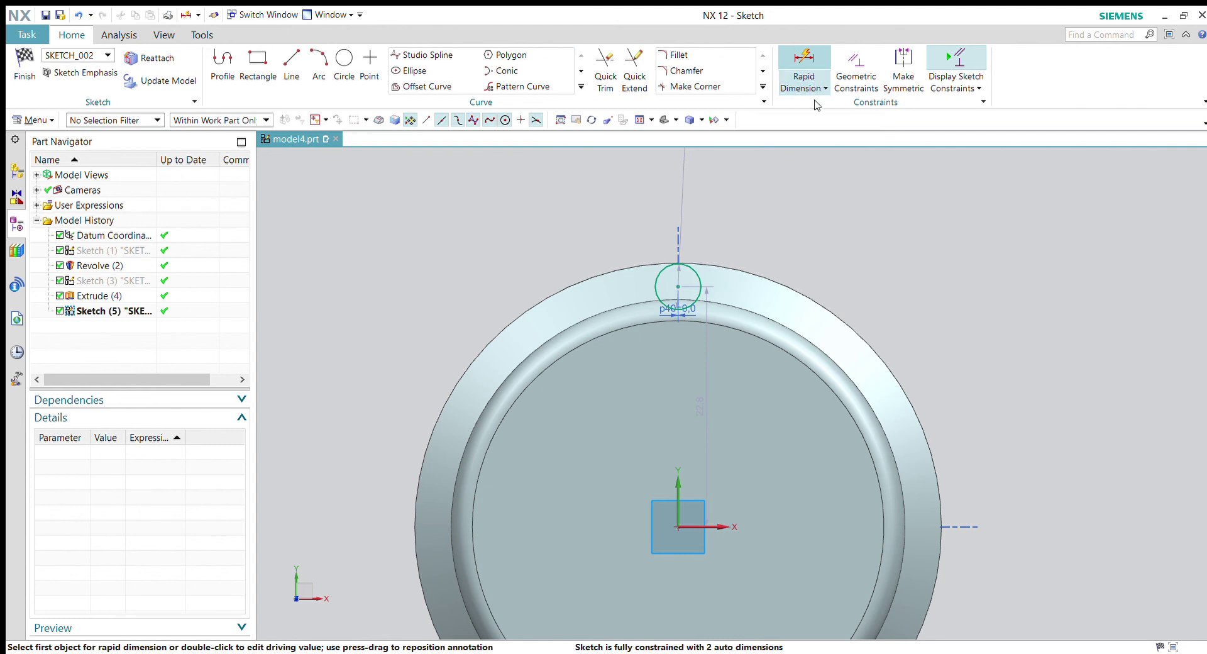
{"action": "left_click", "coordinate": [693, 270]}
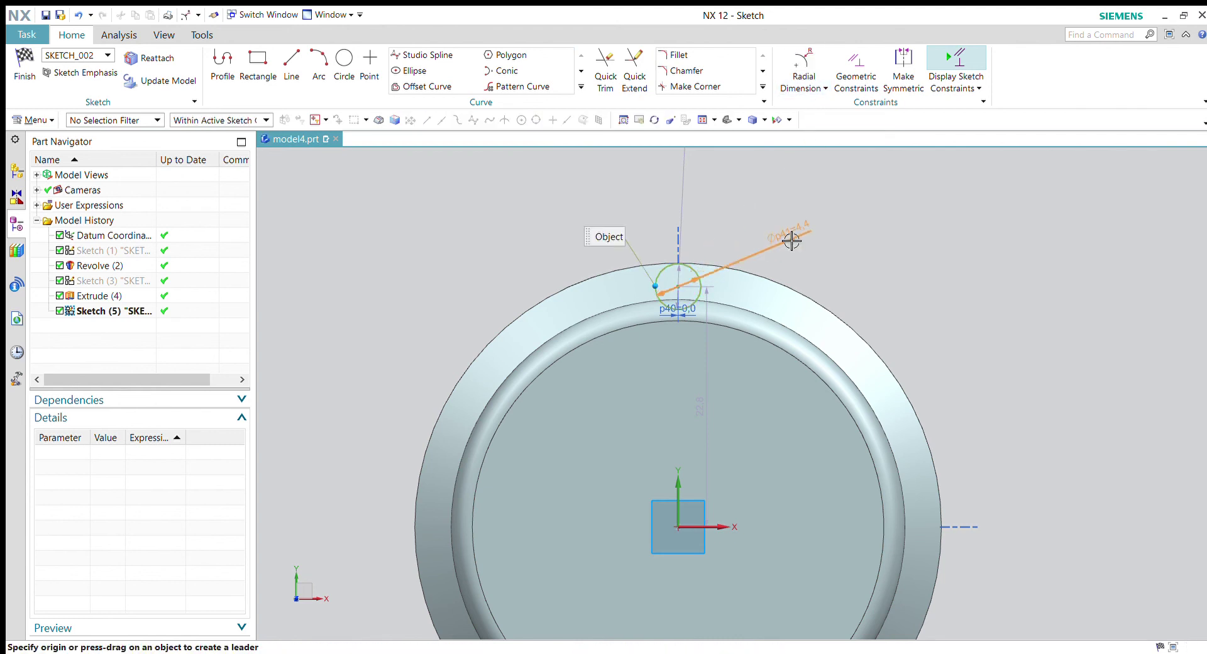
{"action": "left_click", "coordinate": [787, 240]}
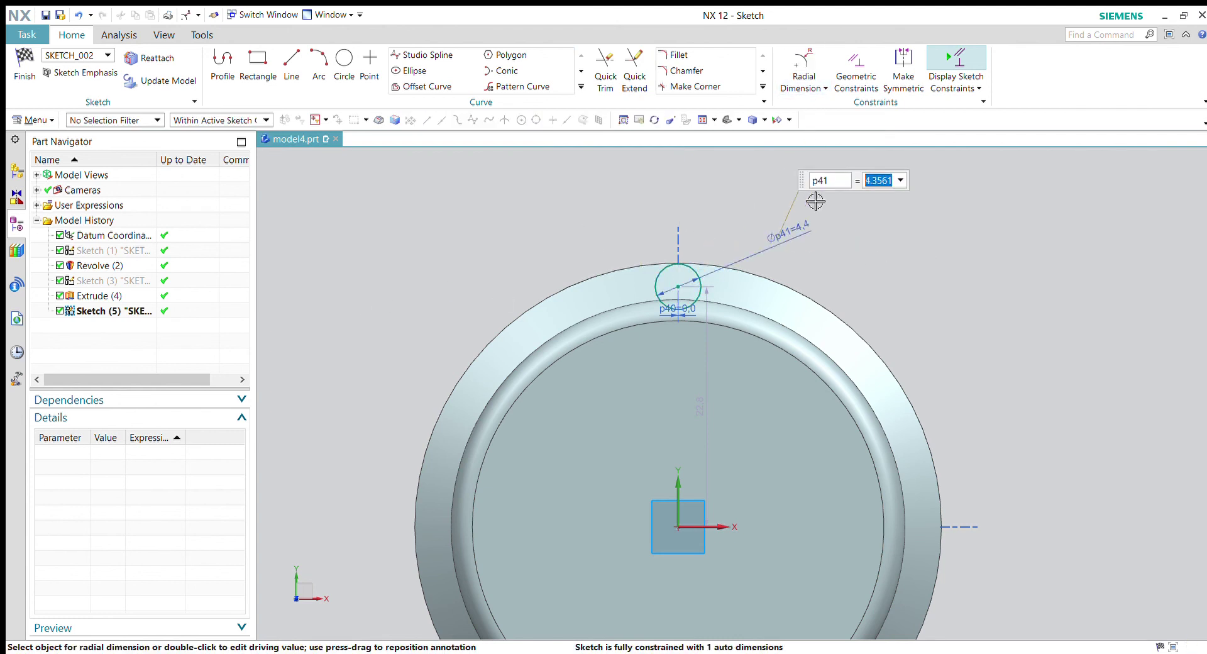
{"action": "type", "text": "5"}
{"action": "key", "text": "Return"}
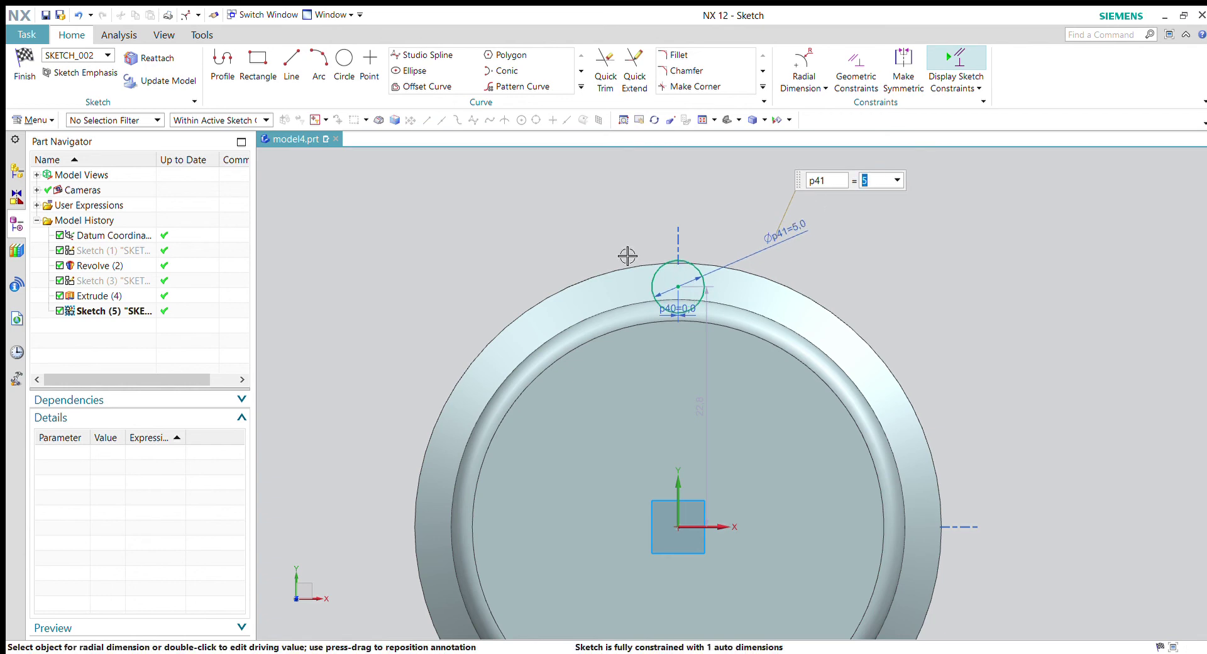
{"action": "key", "text": "Escape"}
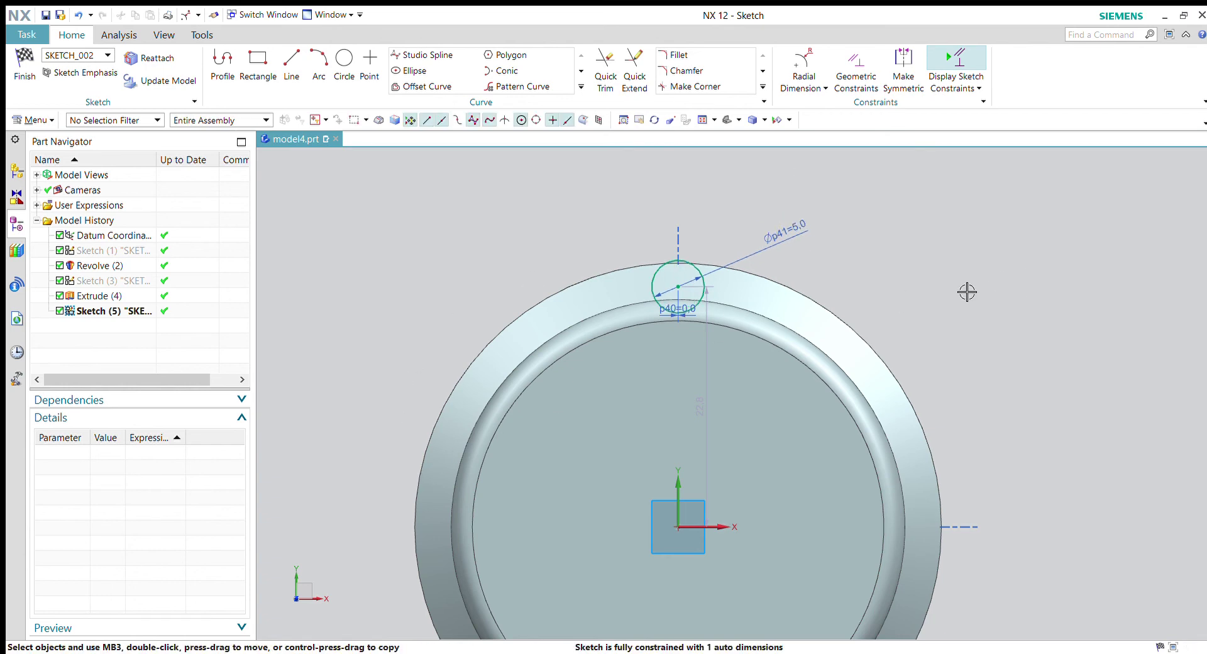
{"action": "left_click", "coordinate": [24, 65]}
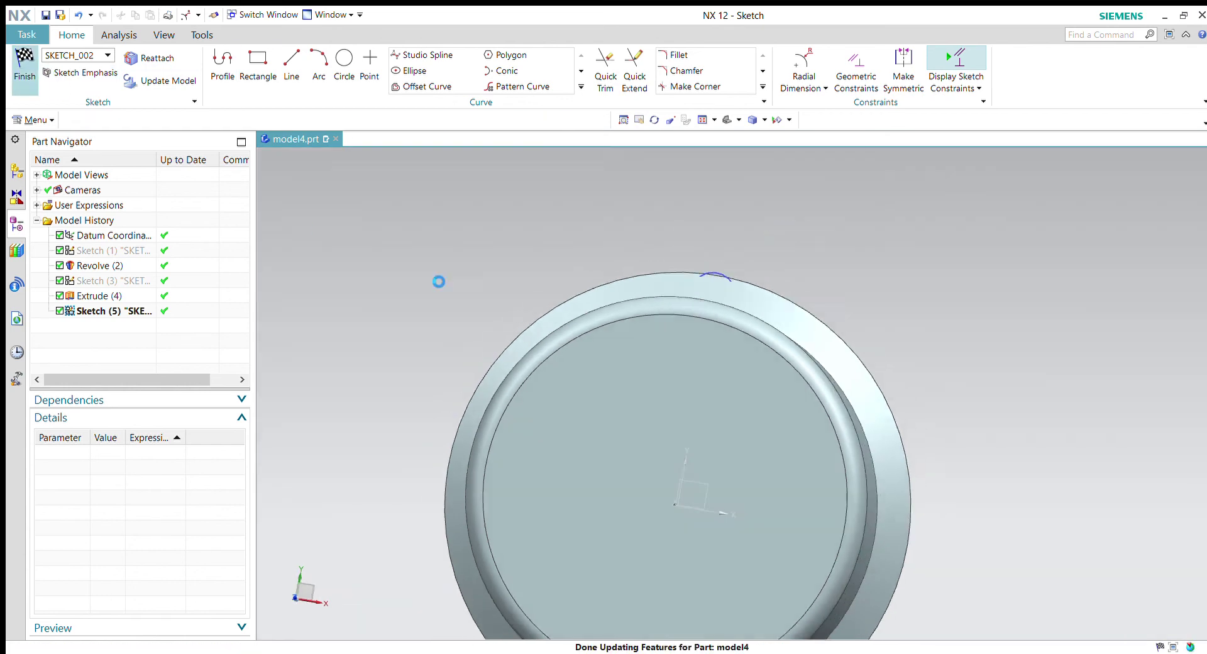
Reorder the flange circle sketch to come before the hub extrude in the model history
{"action": "middle_click_drag", "start_coordinate": [780, 543], "coordinate": [735, 509]}
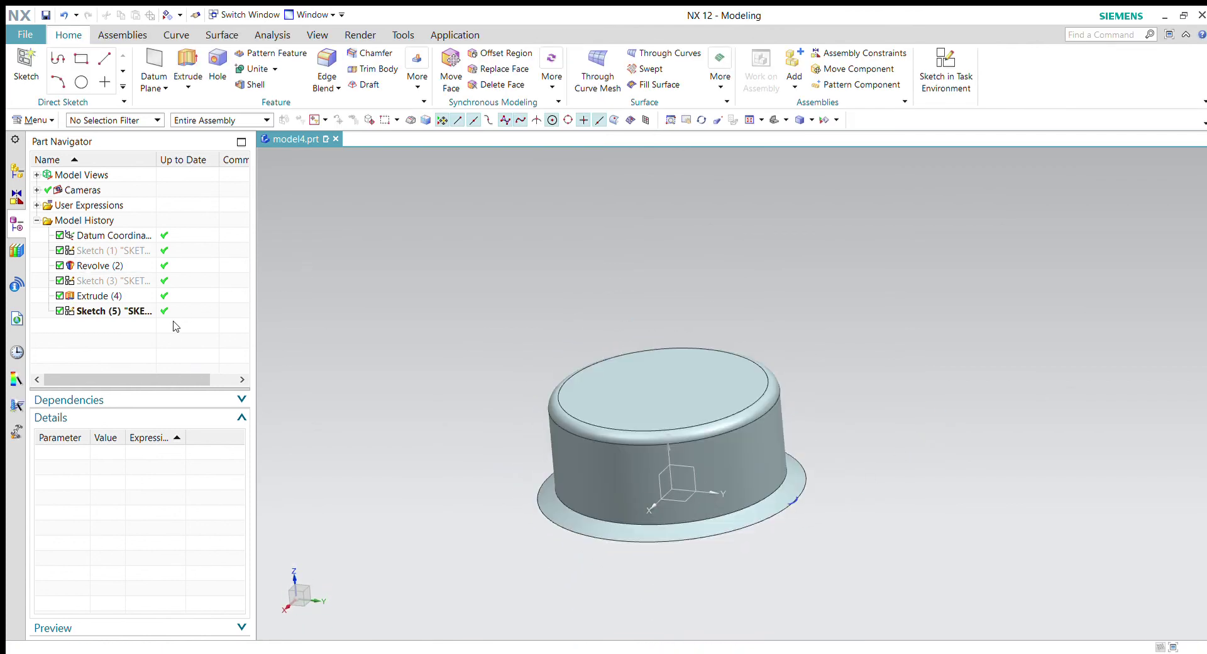
{"action": "left_click_drag", "start_coordinate": [123, 308], "coordinate": [129, 294]}
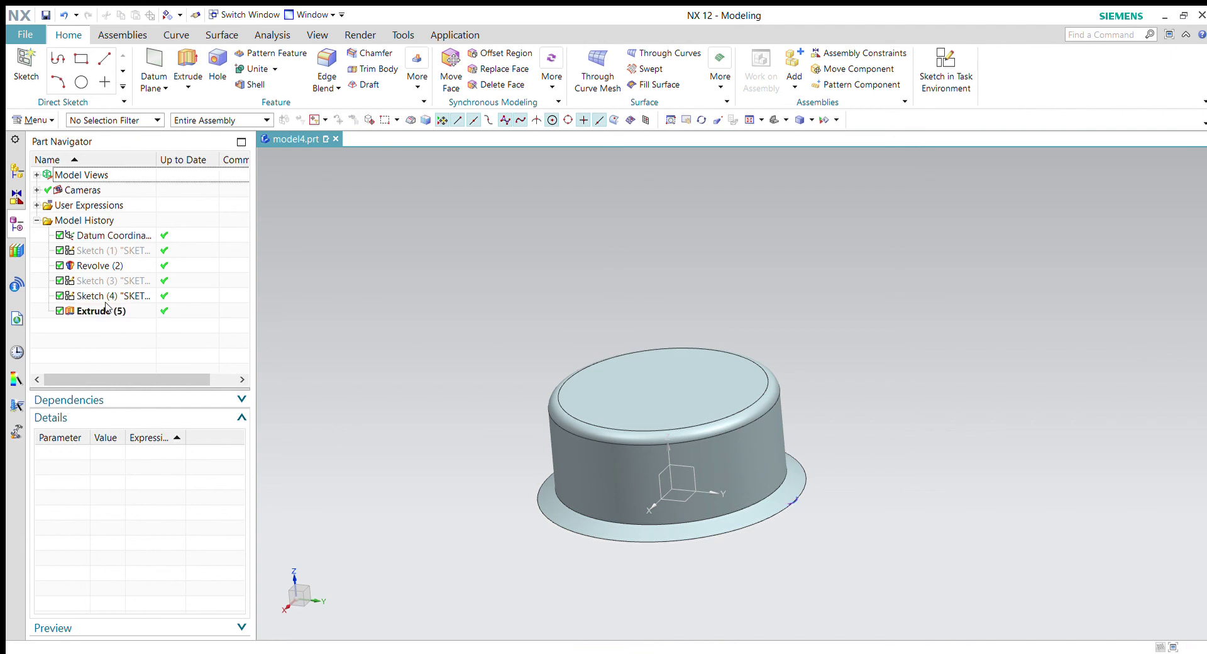
{"action": "left_click", "coordinate": [272, 53]}
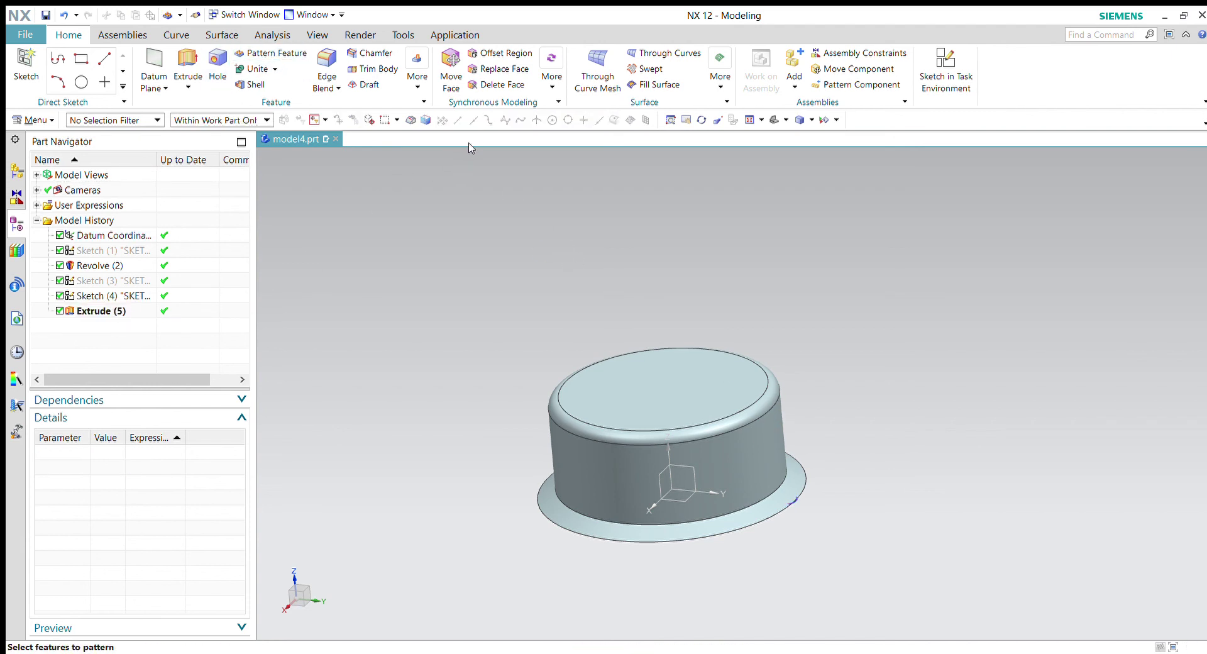
{"action": "key", "text": "Escape"}
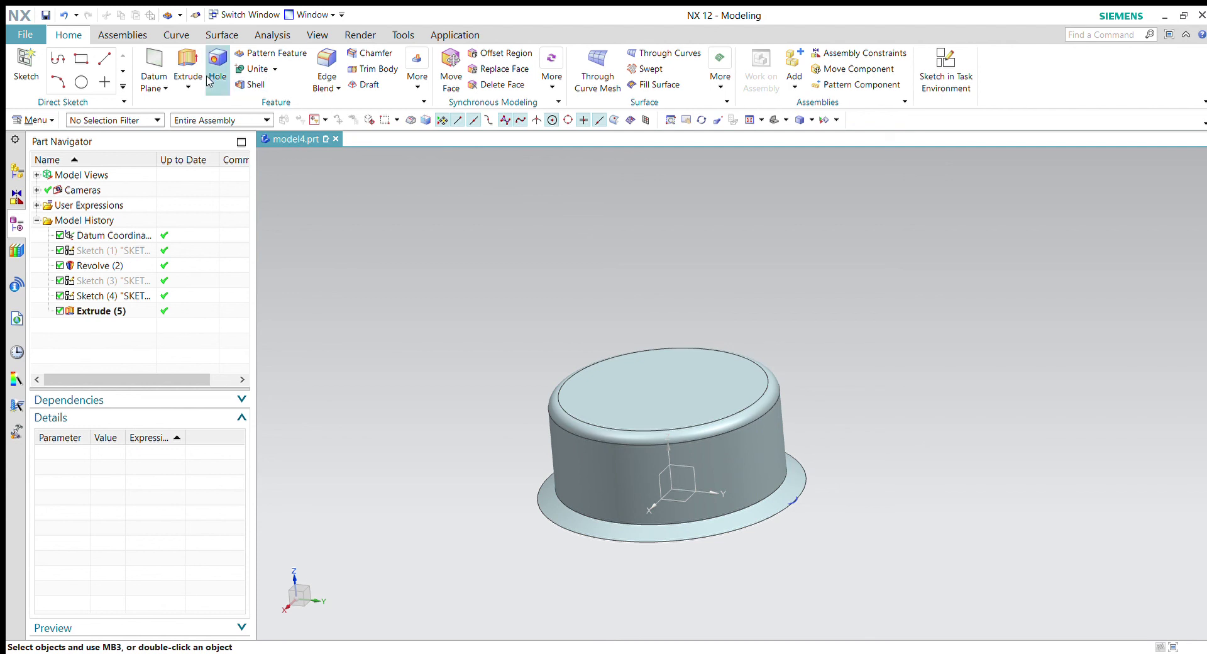
Extrude the flange circle upward along the cap's side wall, starting at 2 and ending at 20
{"action": "left_click", "coordinate": [187, 63]}
{"action": "scroll", "coordinate": [820, 514], "scroll_direction": "up", "scroll_amount": 2}
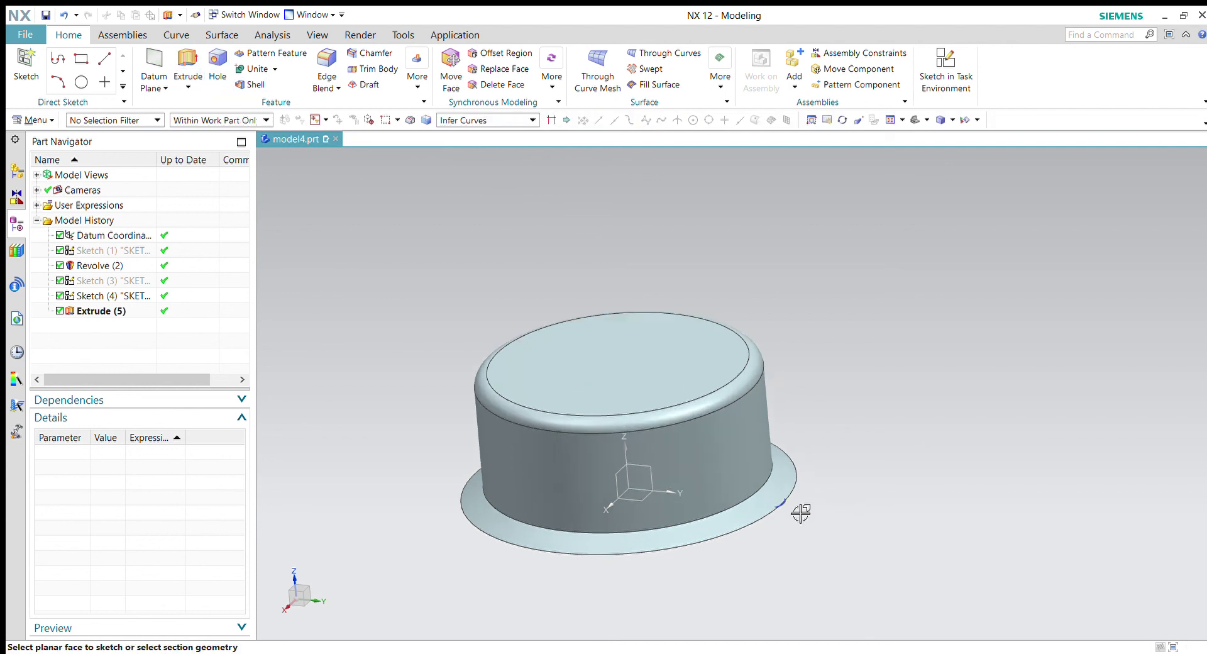
{"action": "left_click", "coordinate": [793, 510]}
{"action": "middle_click_drag", "start_coordinate": [850, 522], "coordinate": [655, 486]}
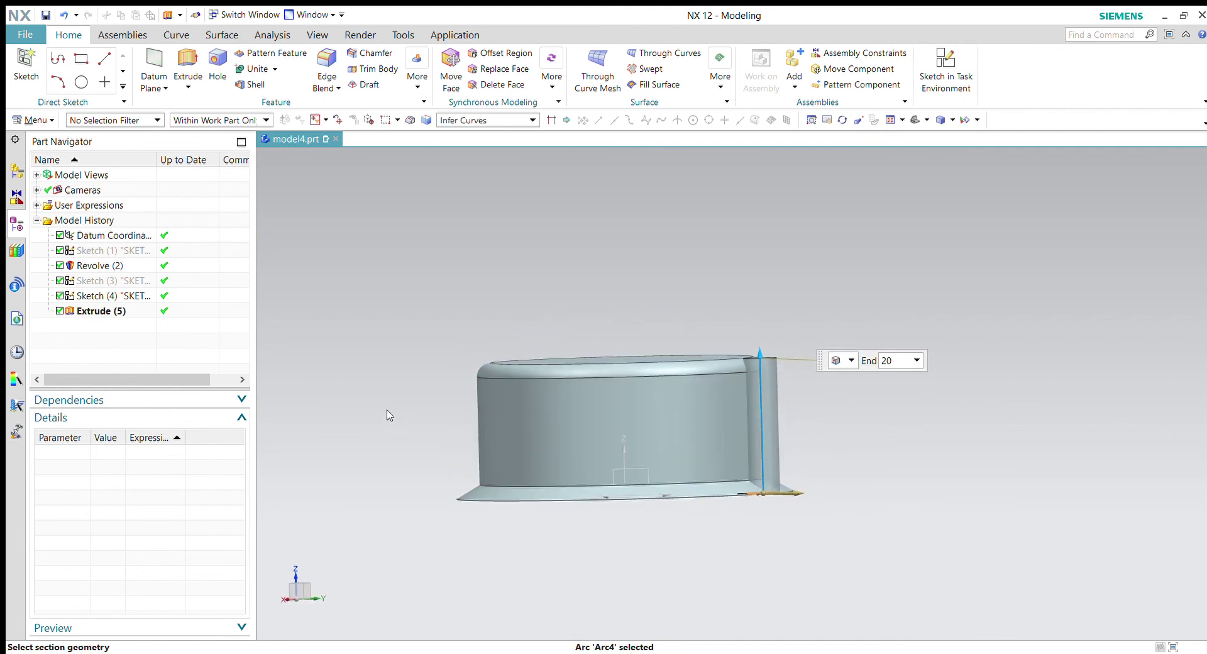
{"action": "left_click", "coordinate": [305, 321]}
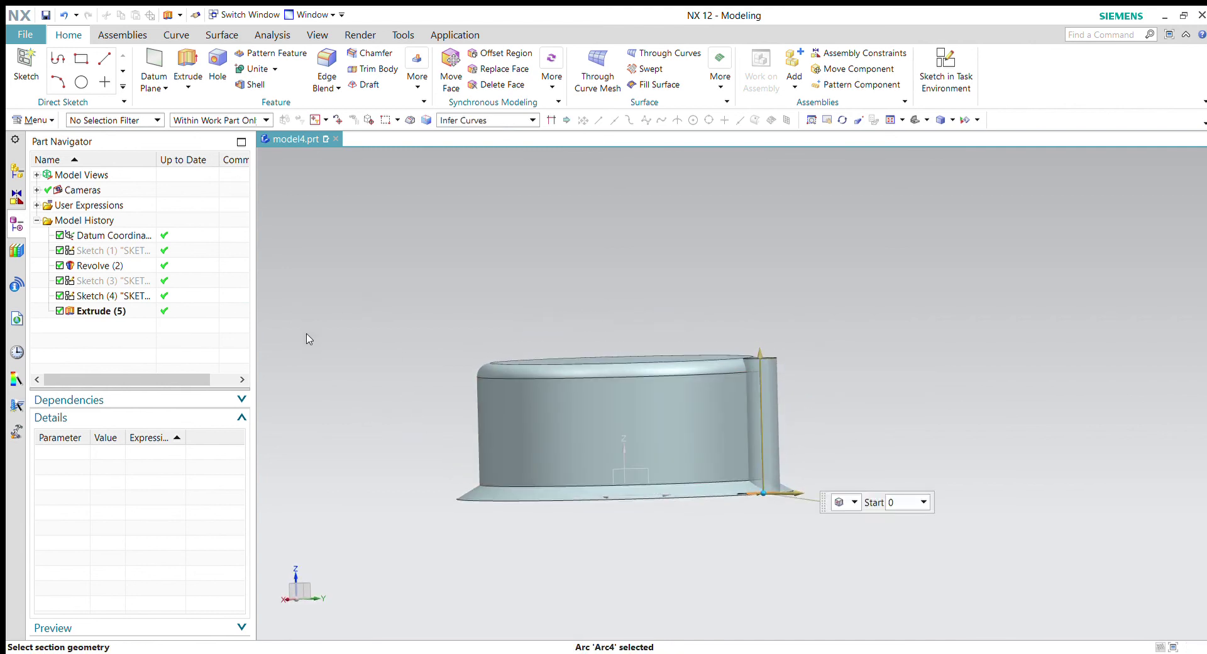
{"action": "type", "text": "2"}
{"action": "key", "text": "Return"}
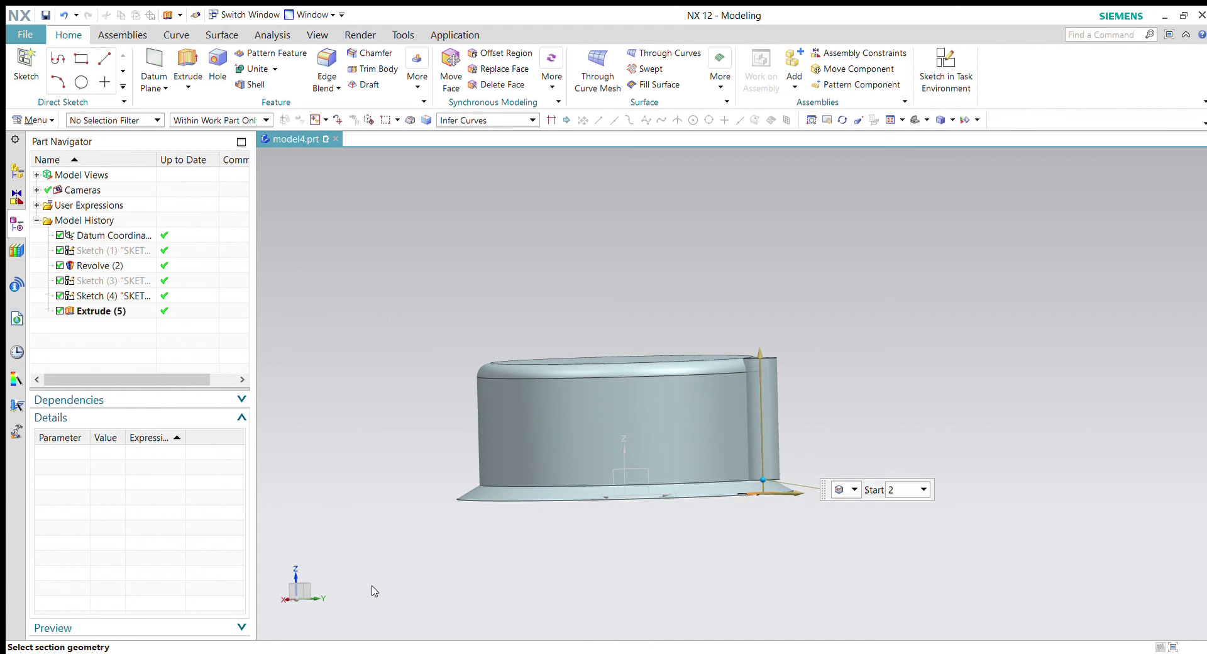
{"action": "left_click", "coordinate": [338, 647]}
Edit the cylinder's extrude so that it stays a separate body from the cap
{"action": "middle_click_drag", "start_coordinate": [852, 397], "coordinate": [838, 418]}
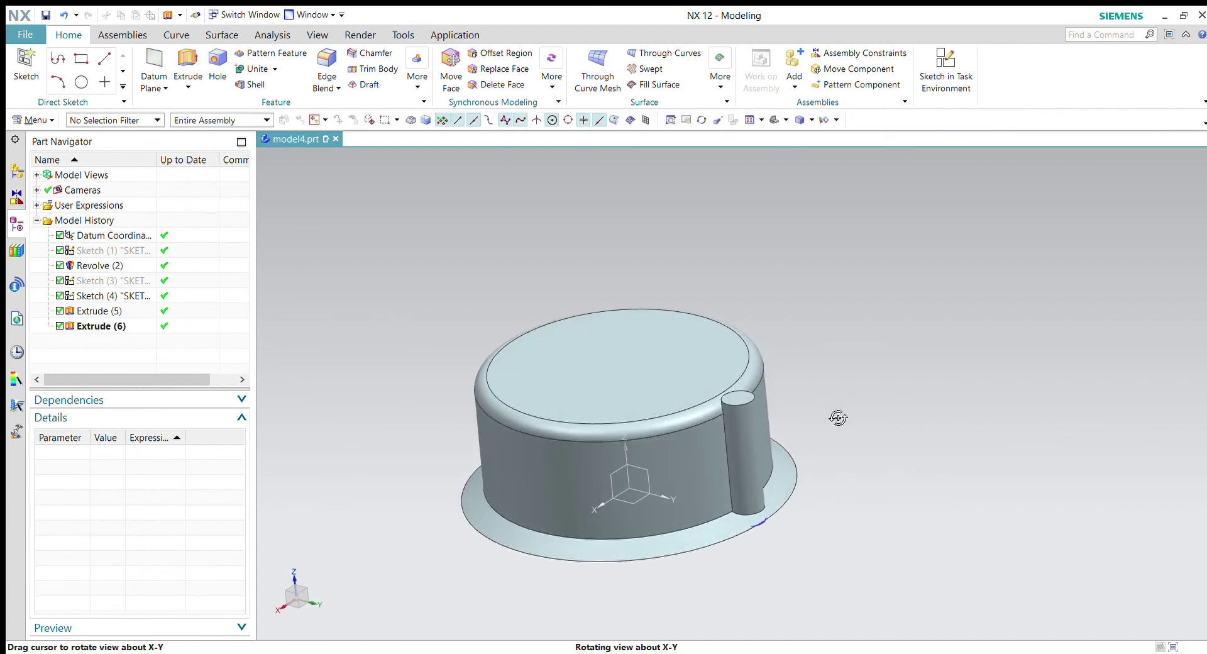
{"action": "double_click", "coordinate": [758, 441]}
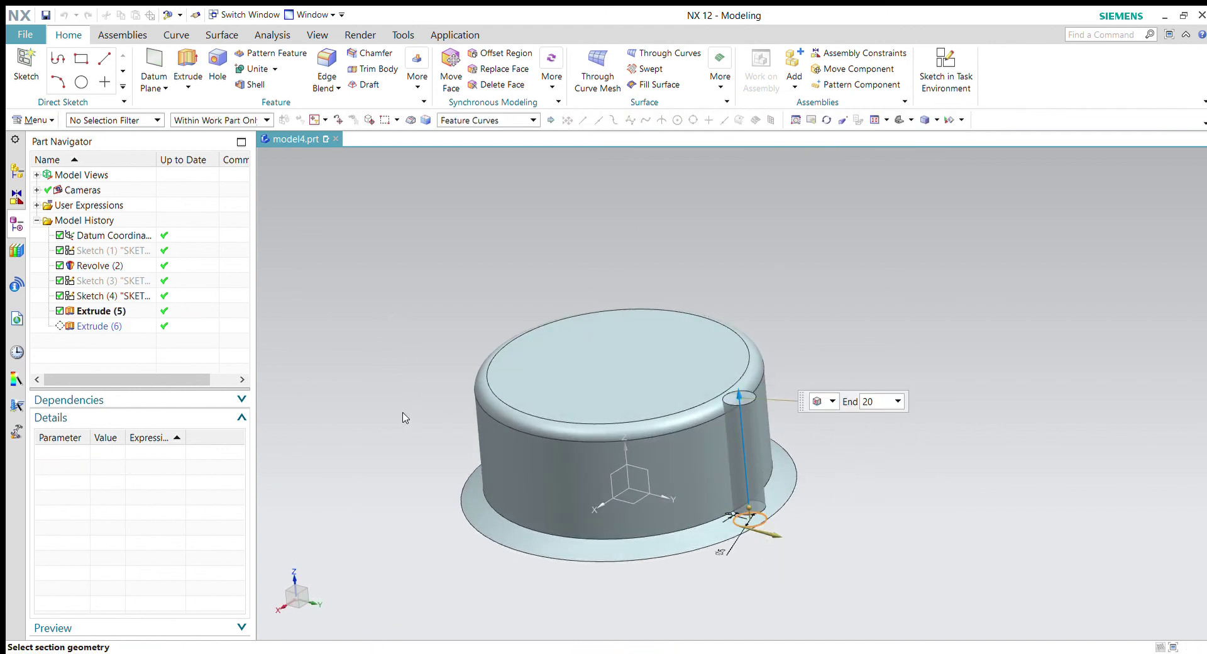
{"action": "left_click", "coordinate": [397, 621]}
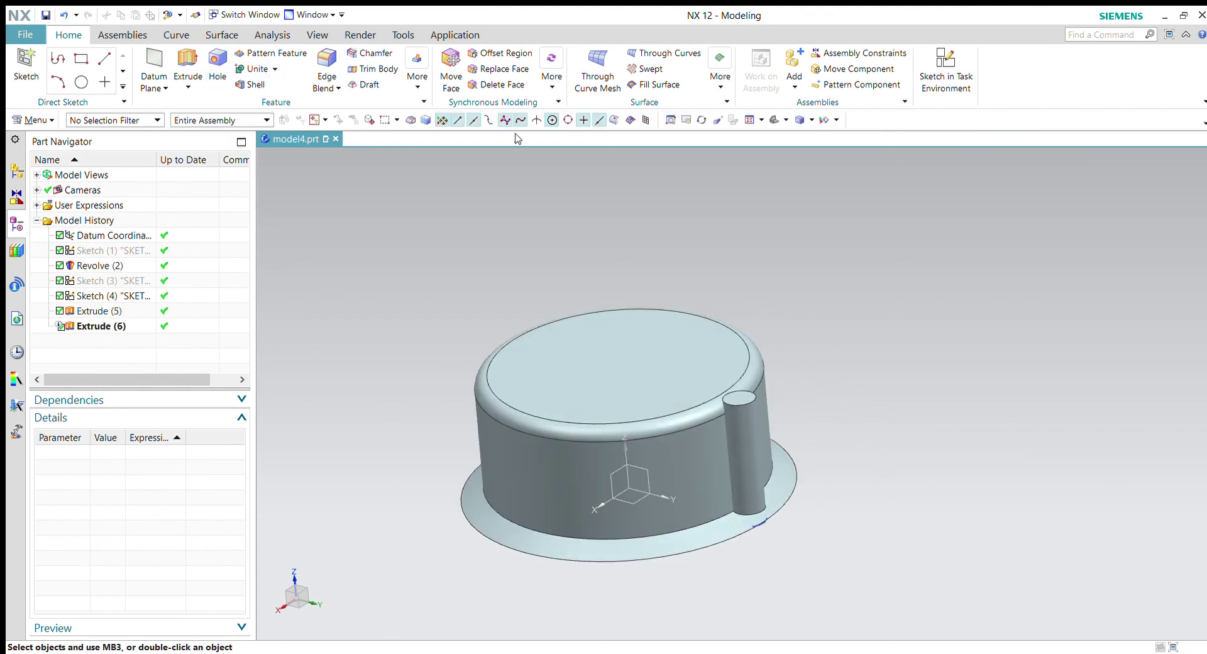
Pattern the cylinder circularly around the datum Z axis with 18 instances at a pitch angle of 20°
{"action": "left_click", "coordinate": [272, 54]}
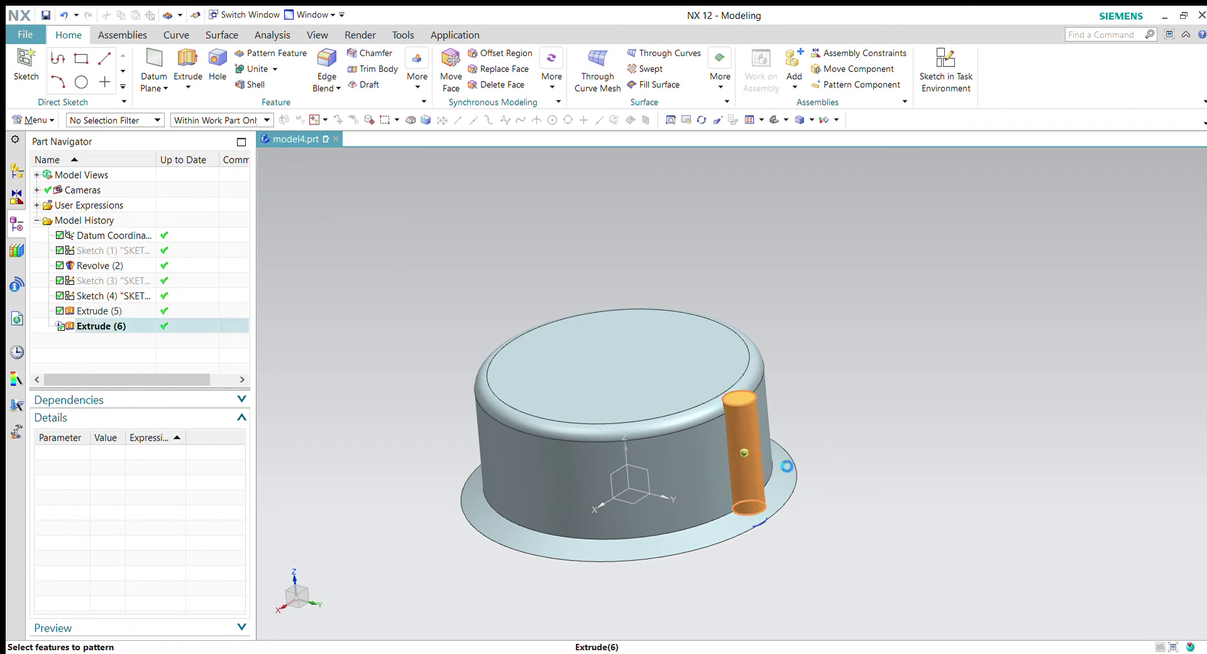
{"action": "left_click", "coordinate": [768, 469]}
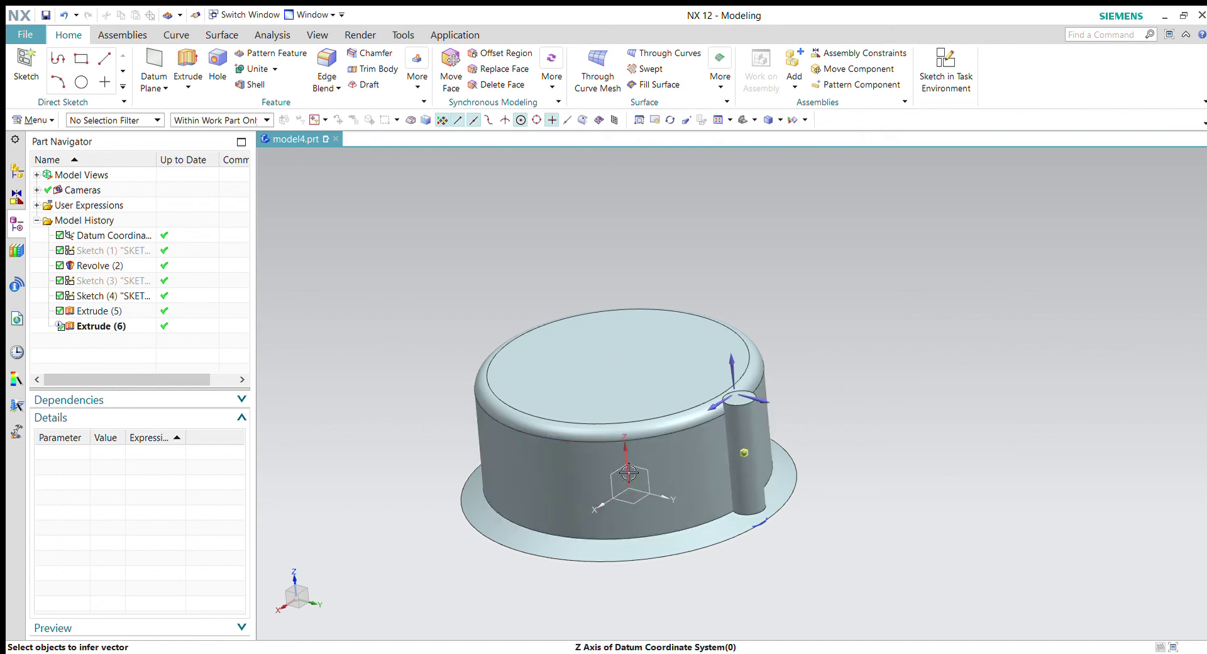
{"action": "left_click", "coordinate": [629, 471]}
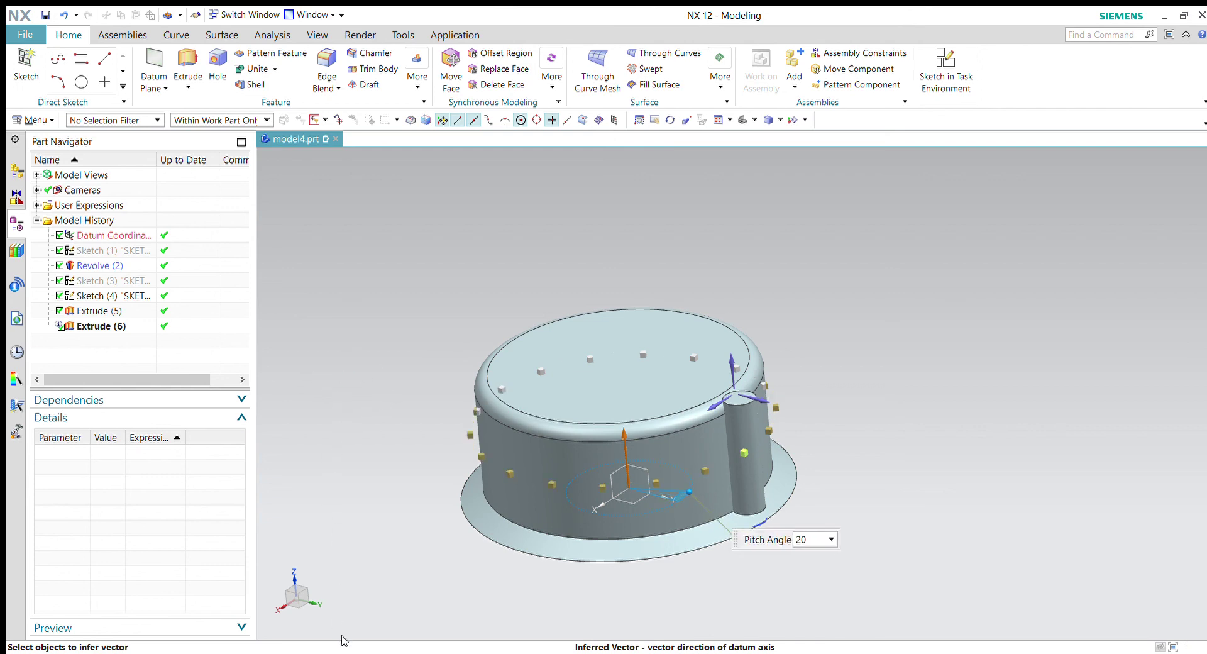
{"action": "left_click", "coordinate": [341, 640]}
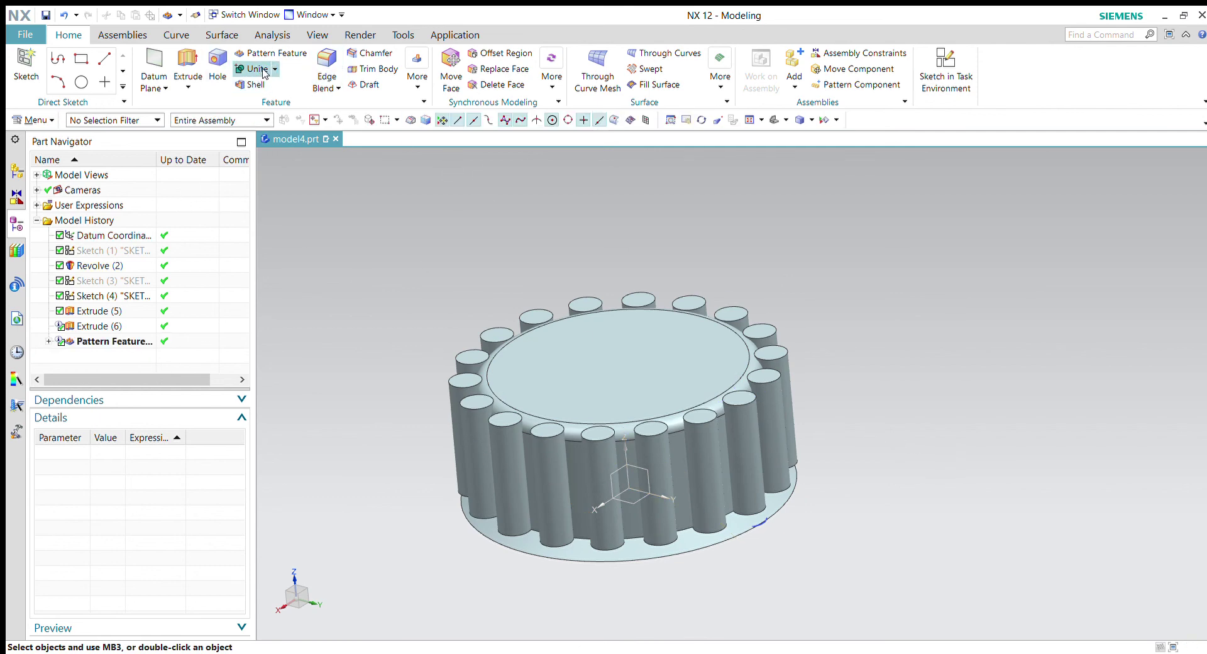
Subtract all the patterned cylinders and the original cylinder from the cap body to cut grip flutes around its side
{"action": "left_click", "coordinate": [264, 101]}
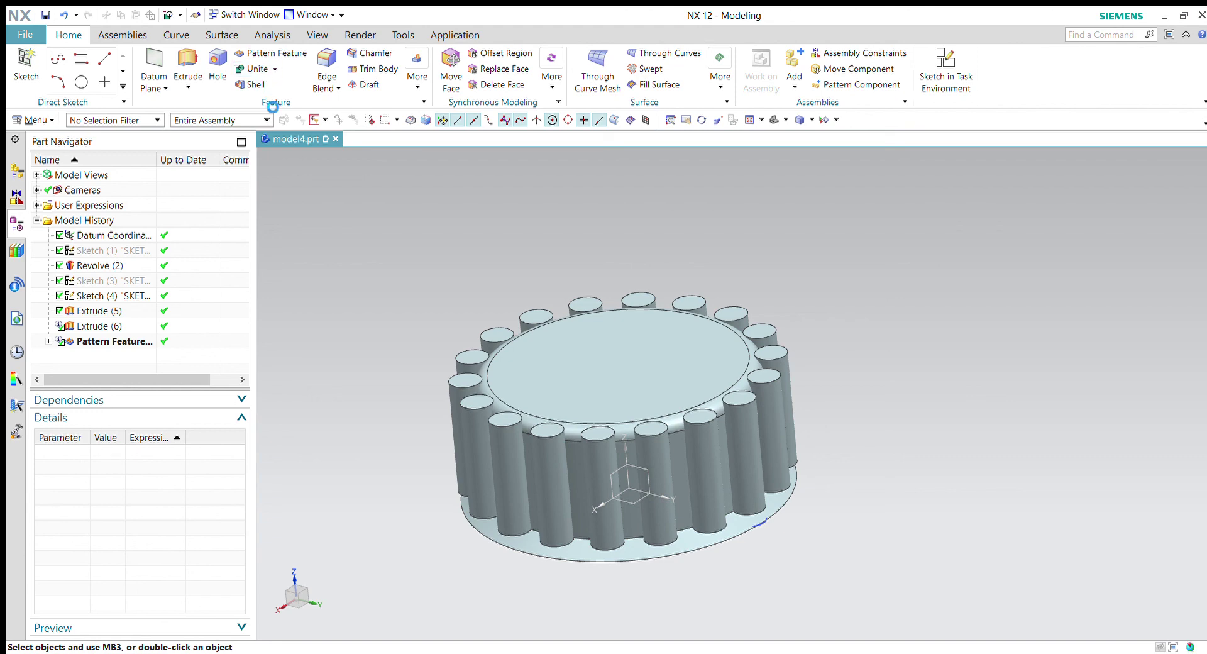
{"action": "left_click", "coordinate": [599, 375]}
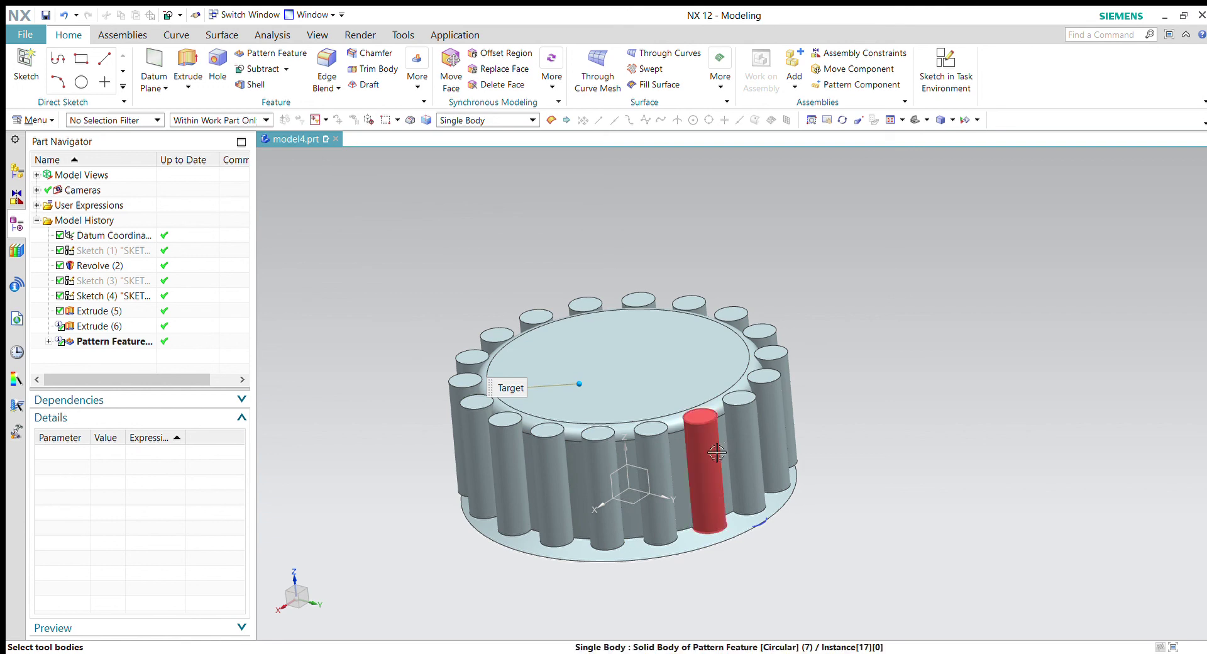
{"action": "left_click", "coordinate": [133, 343]}
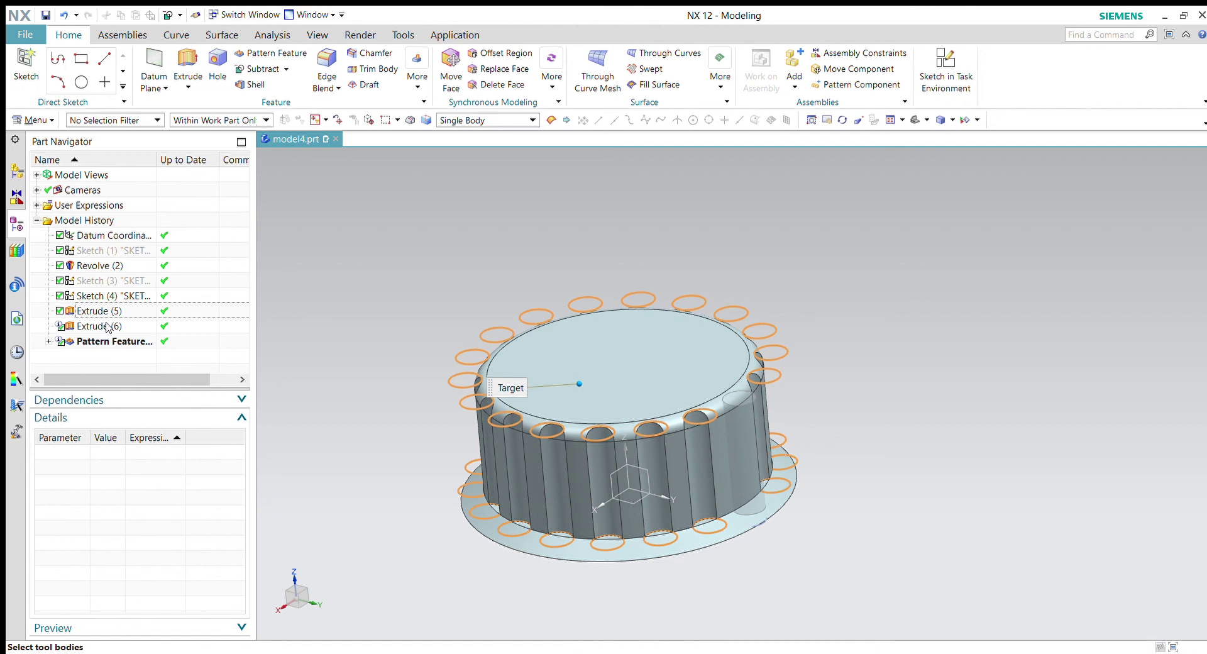
{"action": "left_click", "coordinate": [104, 327]}
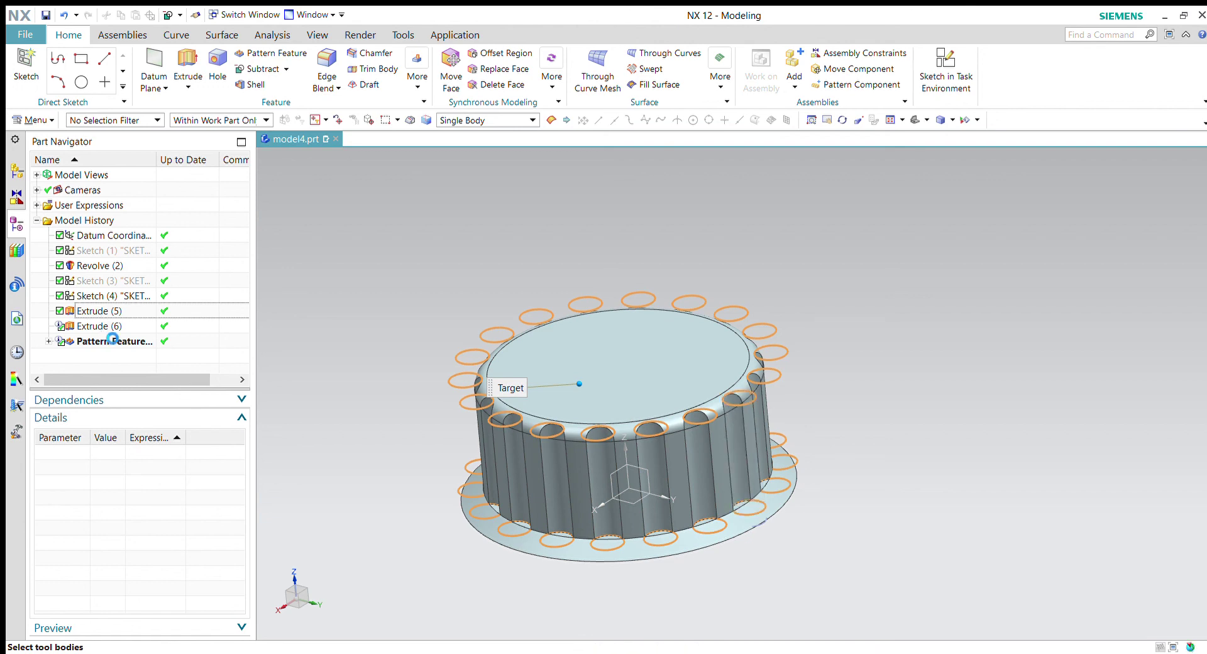
{"action": "middle_click", "coordinate": [343, 233]}
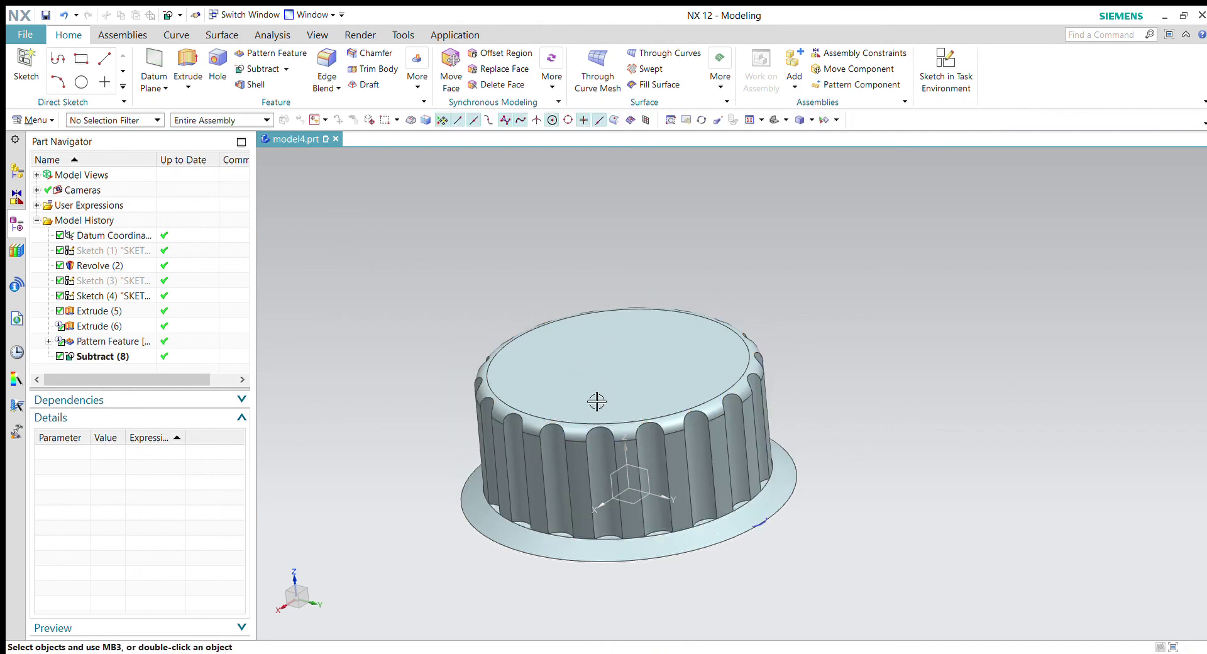